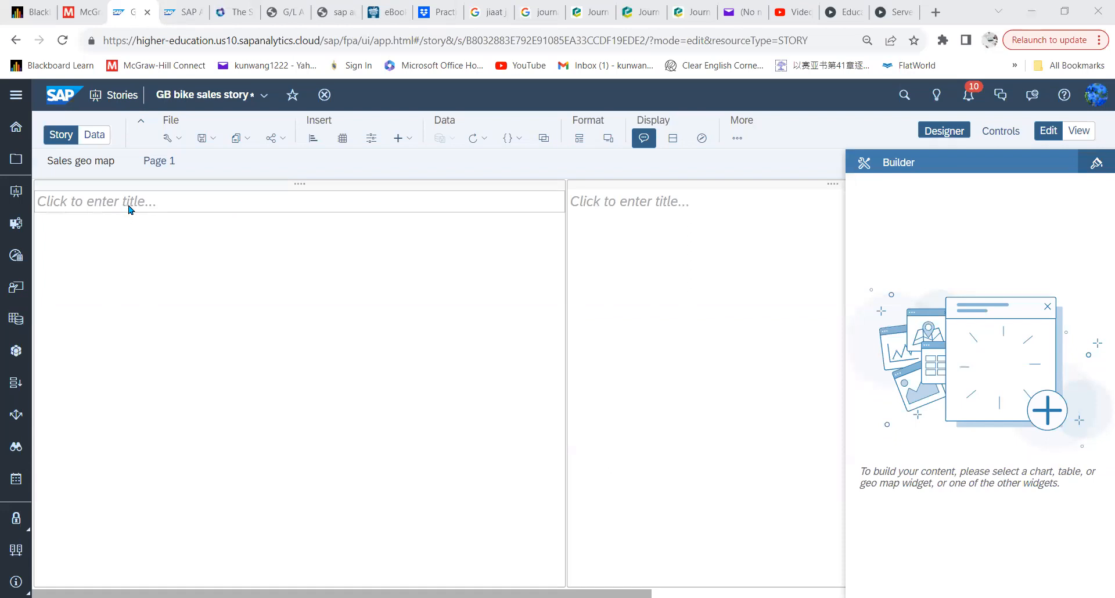
- Insert a new chart in the first lane of the page and set its orientation to Vertical
click(313, 146)
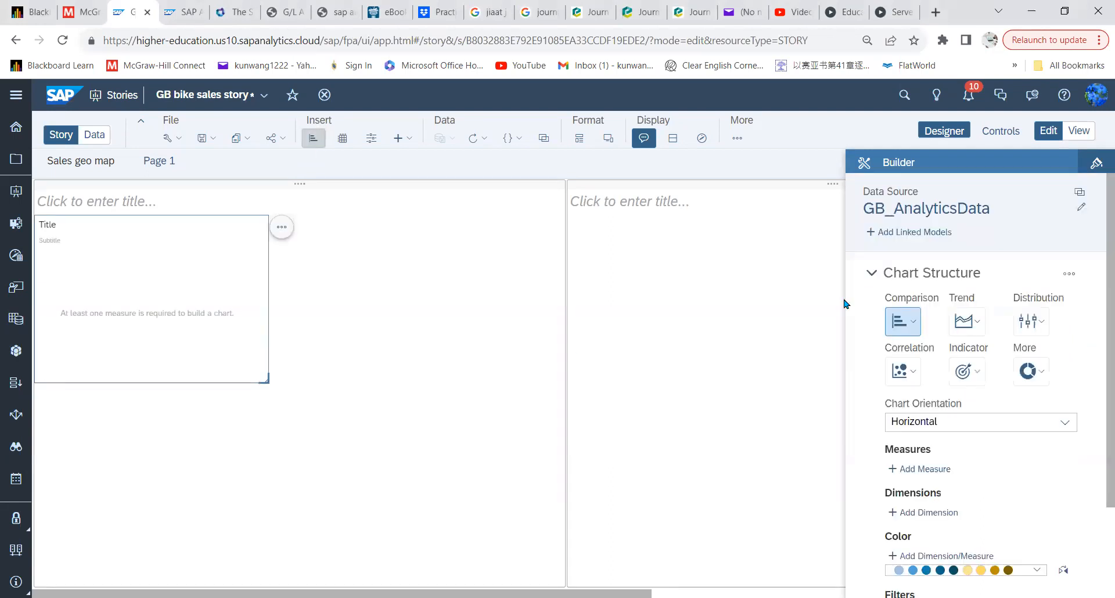
click(1065, 423)
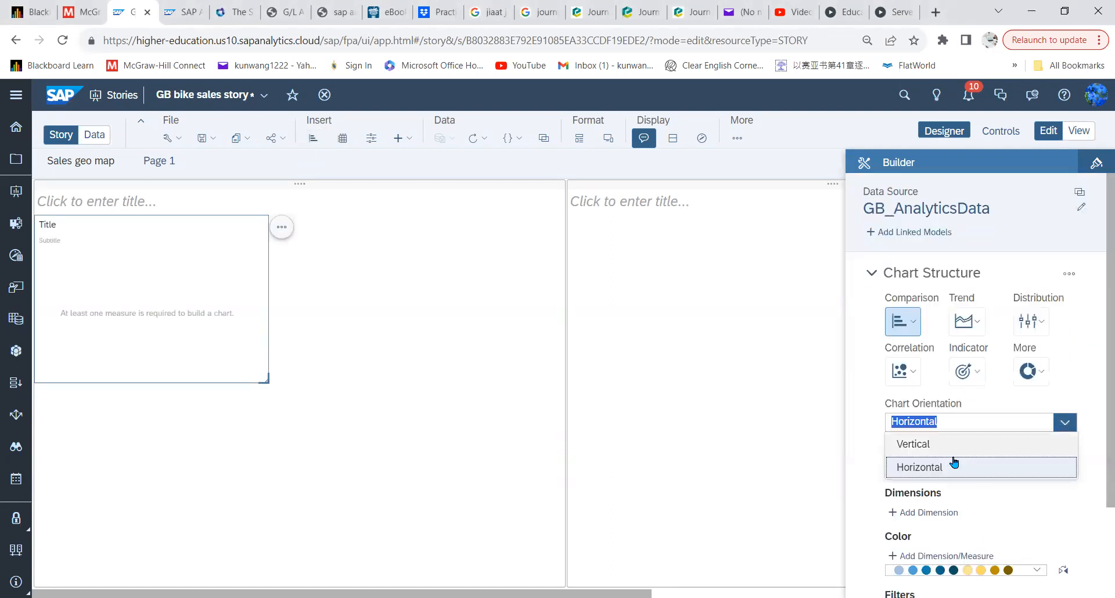
click(925, 449)
scroll(988, 465, down, 1)
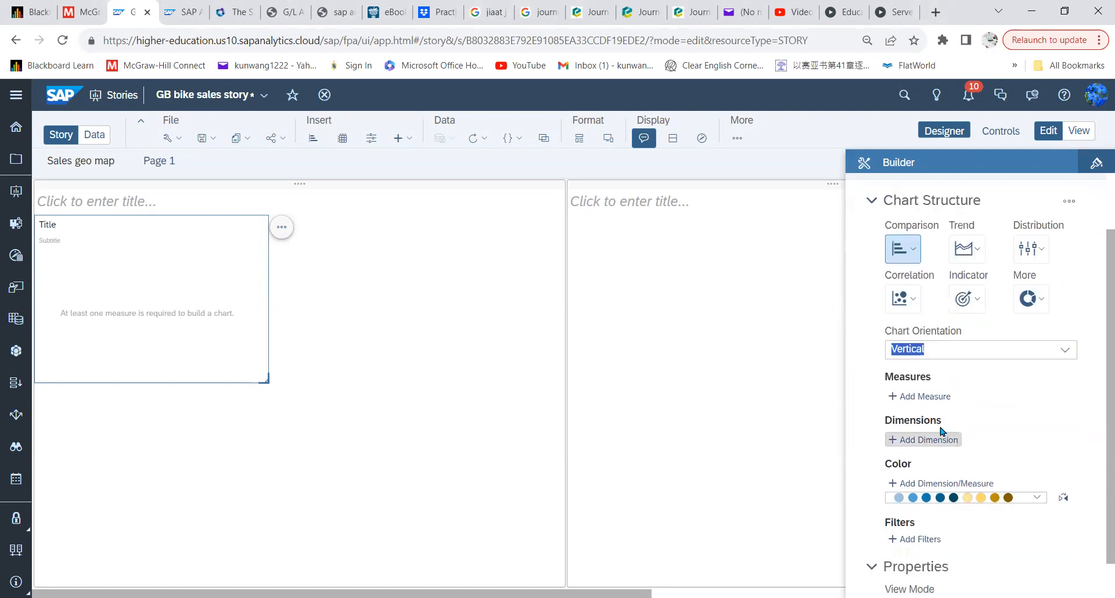
- Add SalesQuantity as the chart's measure
click(933, 398)
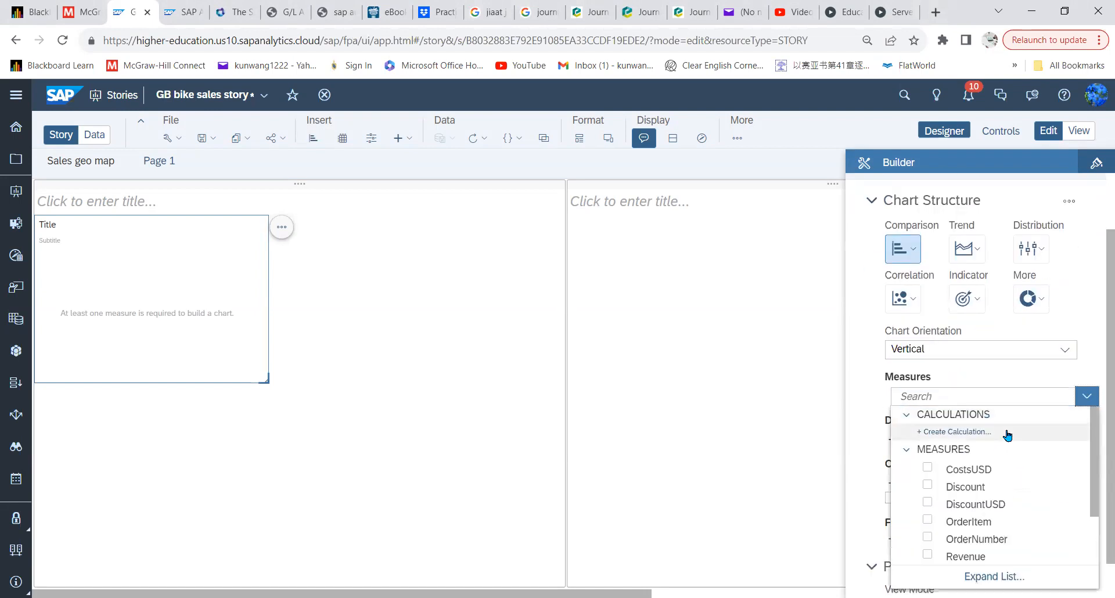
scroll(987, 459, down, 2)
click(920, 524)
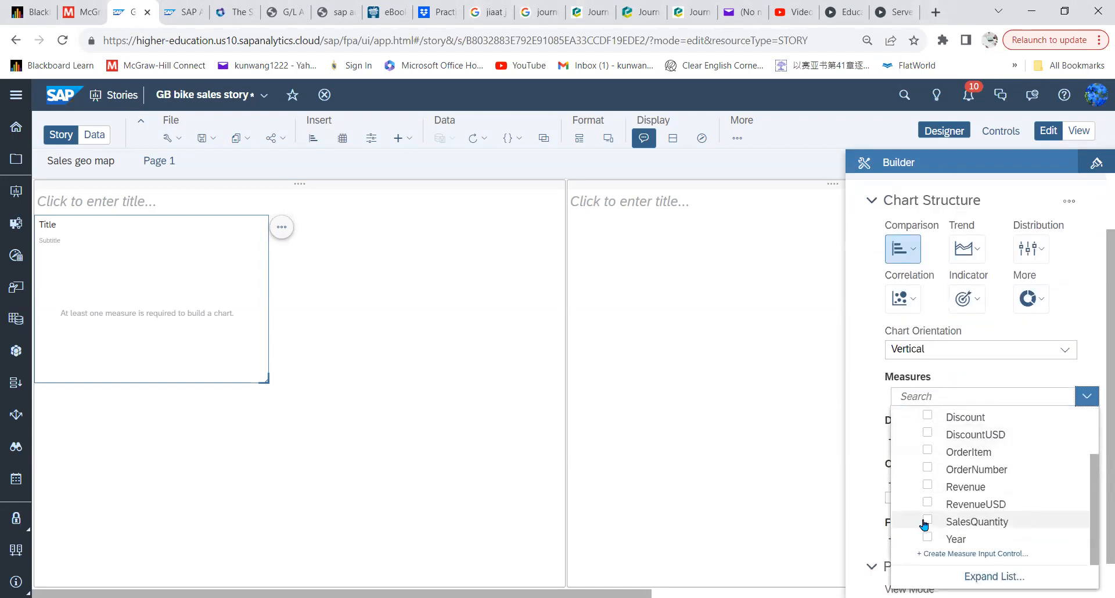
click(867, 398)
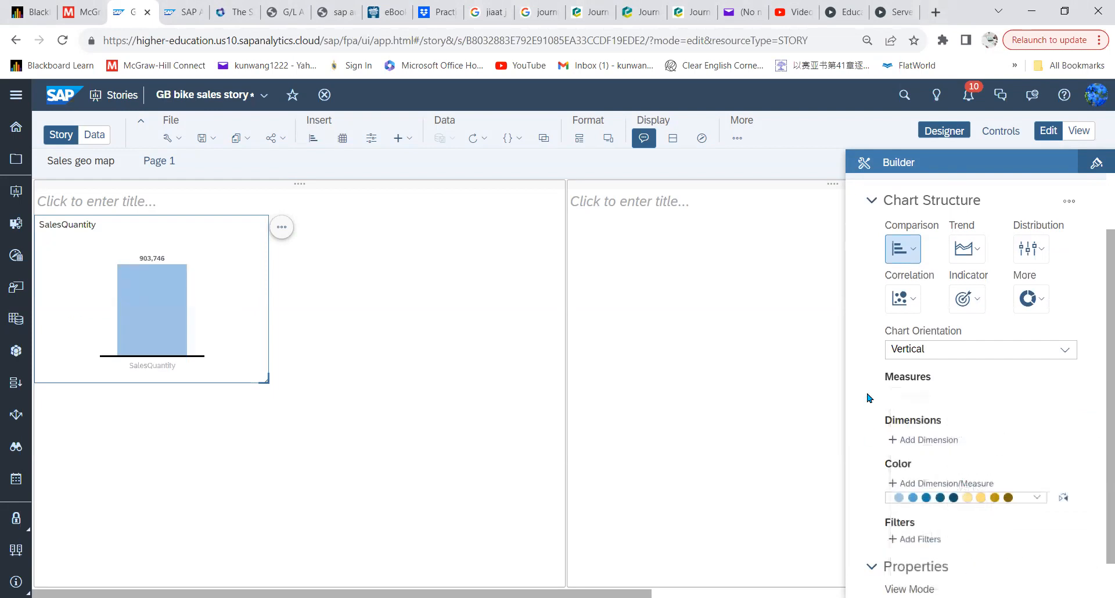
- Add product hierarchy as the chart's dimension
scroll(1026, 451, down, 2)
click(933, 343)
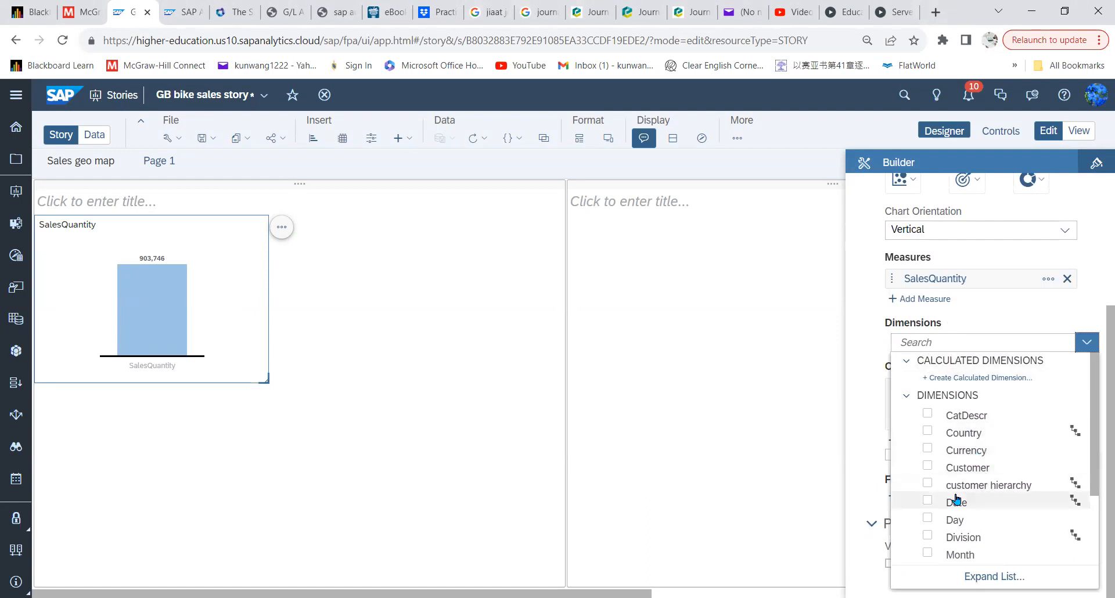
scroll(940, 499, down, 3)
click(928, 502)
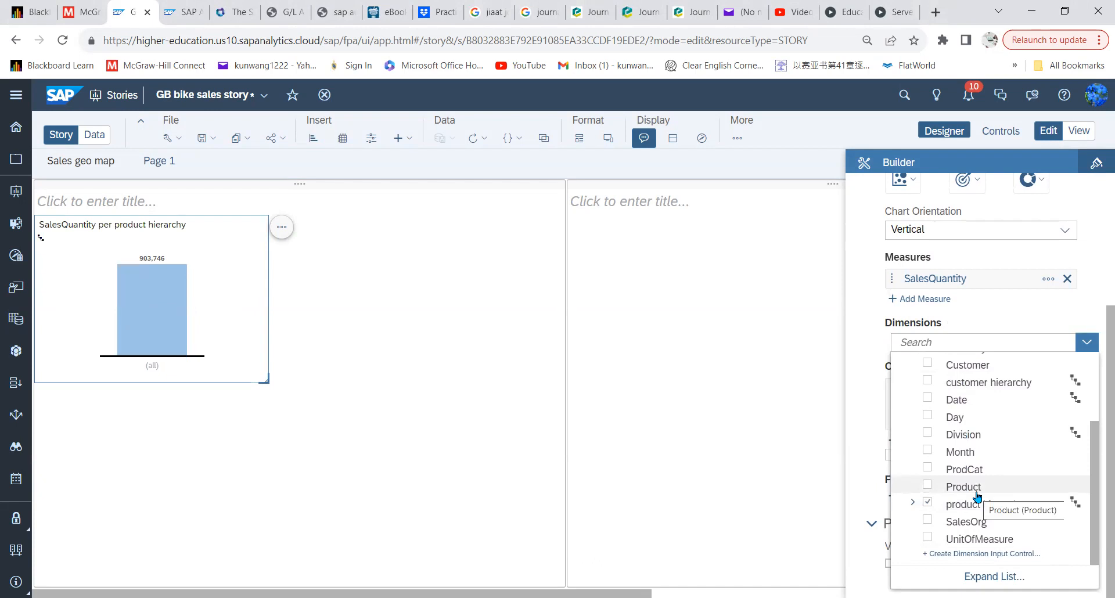
click(855, 421)
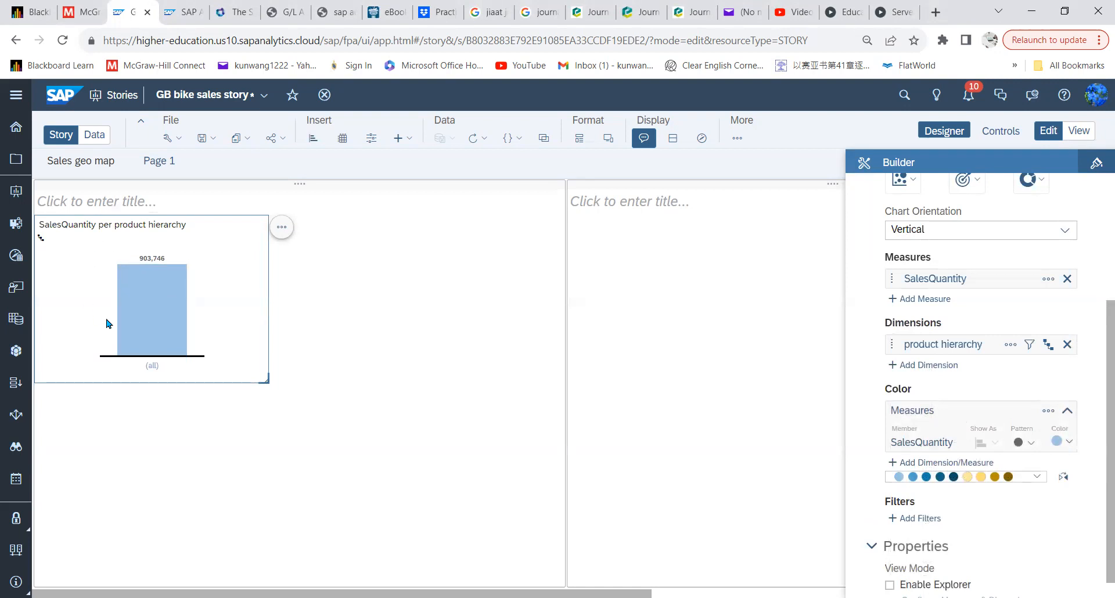
- Set the chart's product hierarchy drill level to Level 4 and enlarge the chart to fit all the bars
mouse_move(131, 303)
click(40, 239)
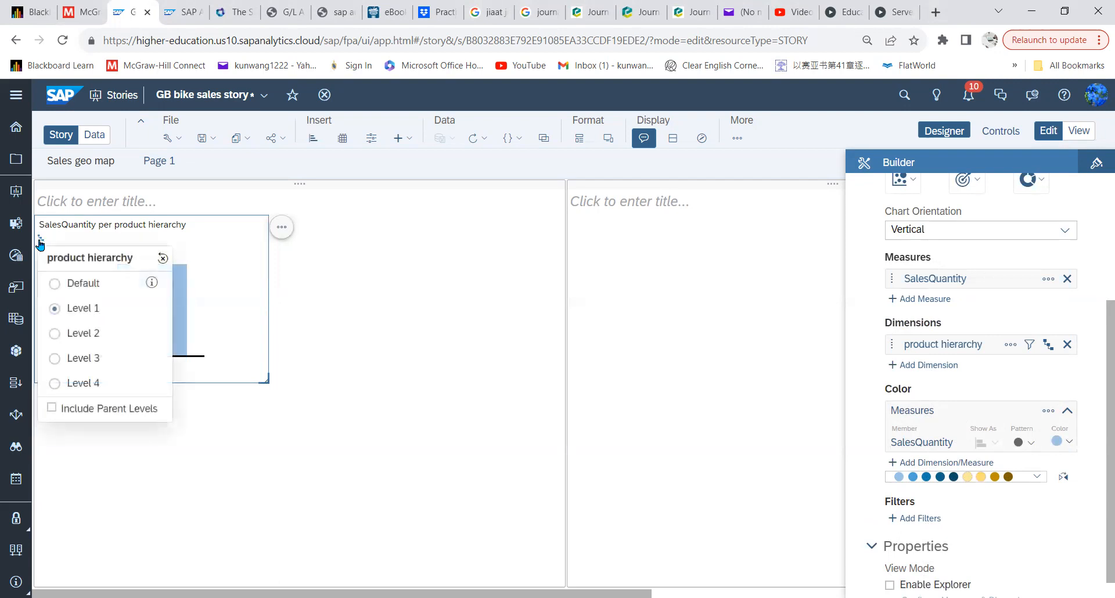
click(55, 382)
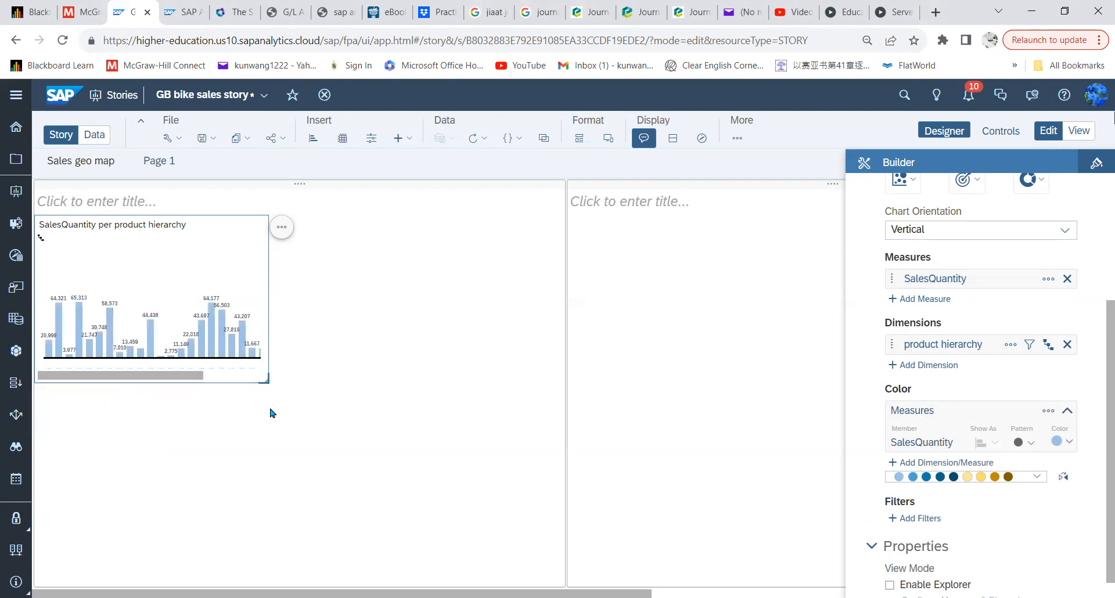
drag(266, 381, 414, 465)
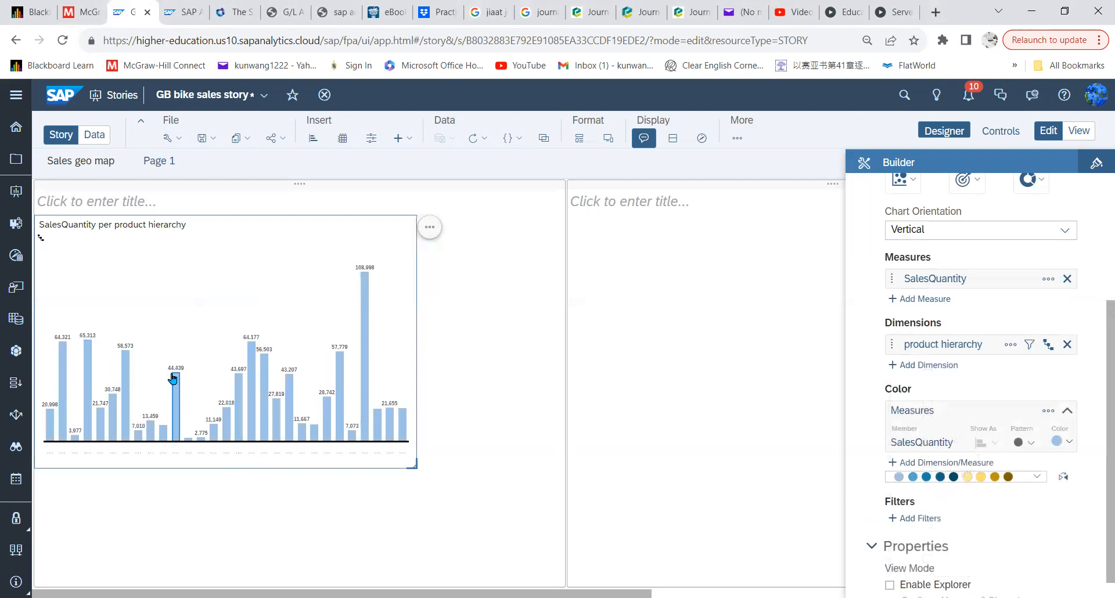
mouse_move(341, 390)
mouse_move(341, 366)
- Set up a dynamic reference line on the chart for the SalesQuantity measure with the Average aggregation
click(429, 228)
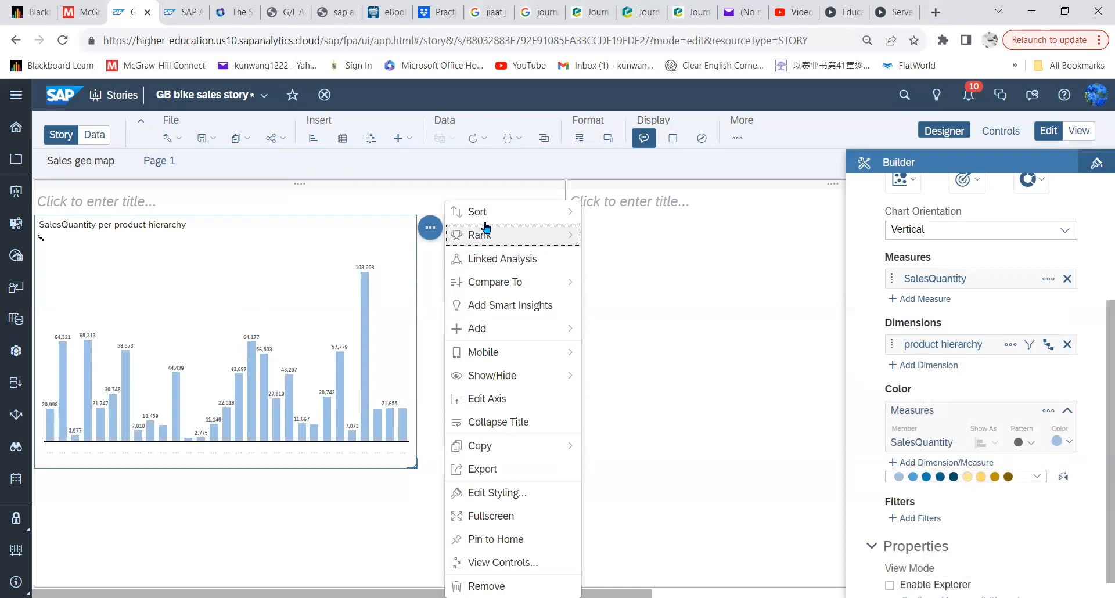
mouse_move(488, 327)
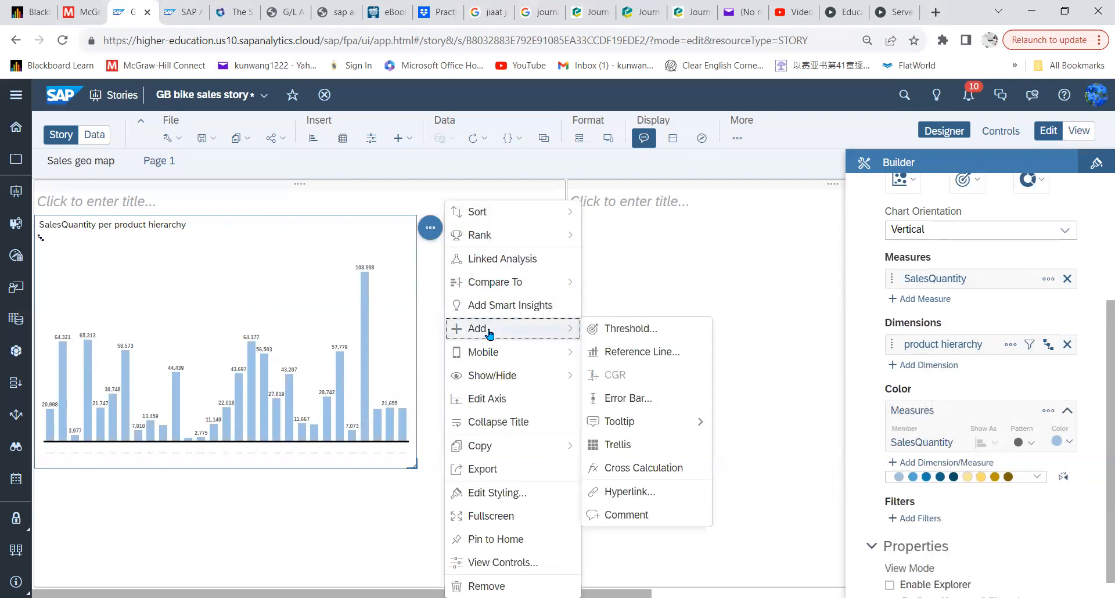
click(622, 352)
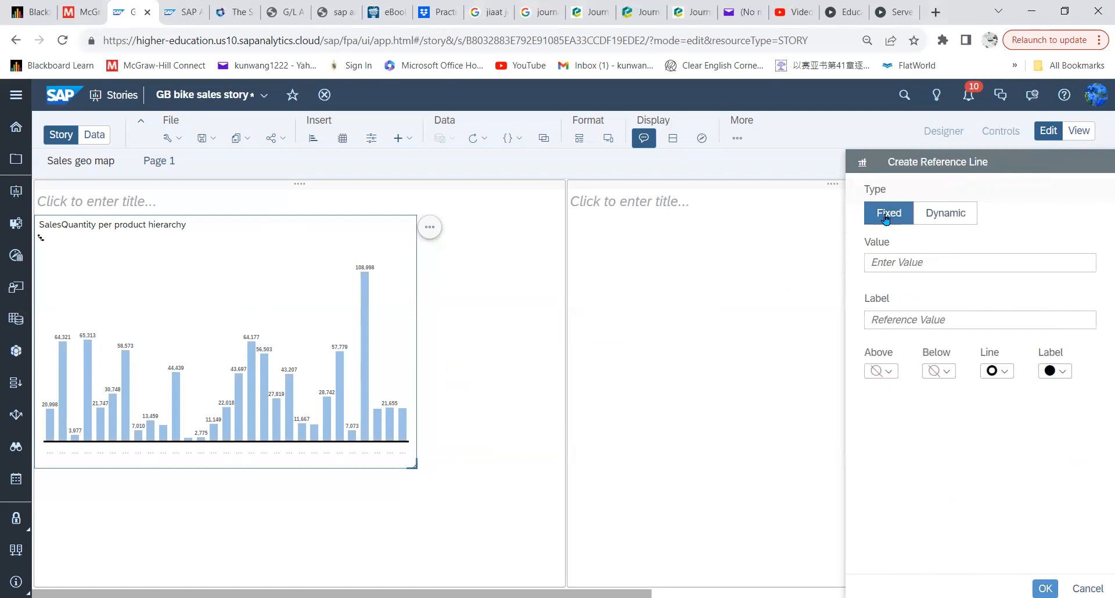
click(902, 266)
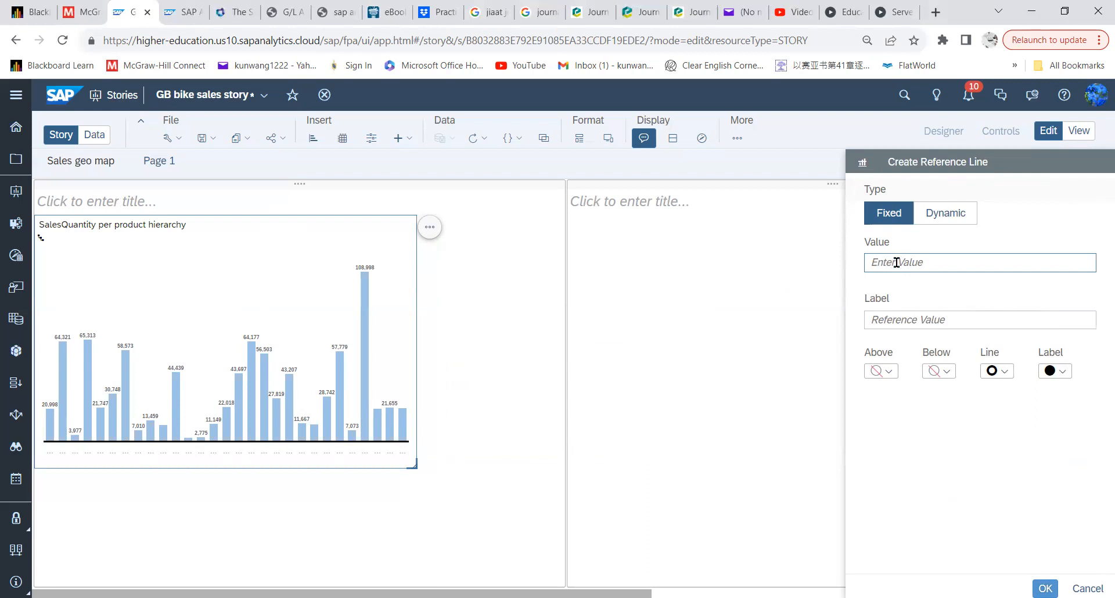
click(928, 219)
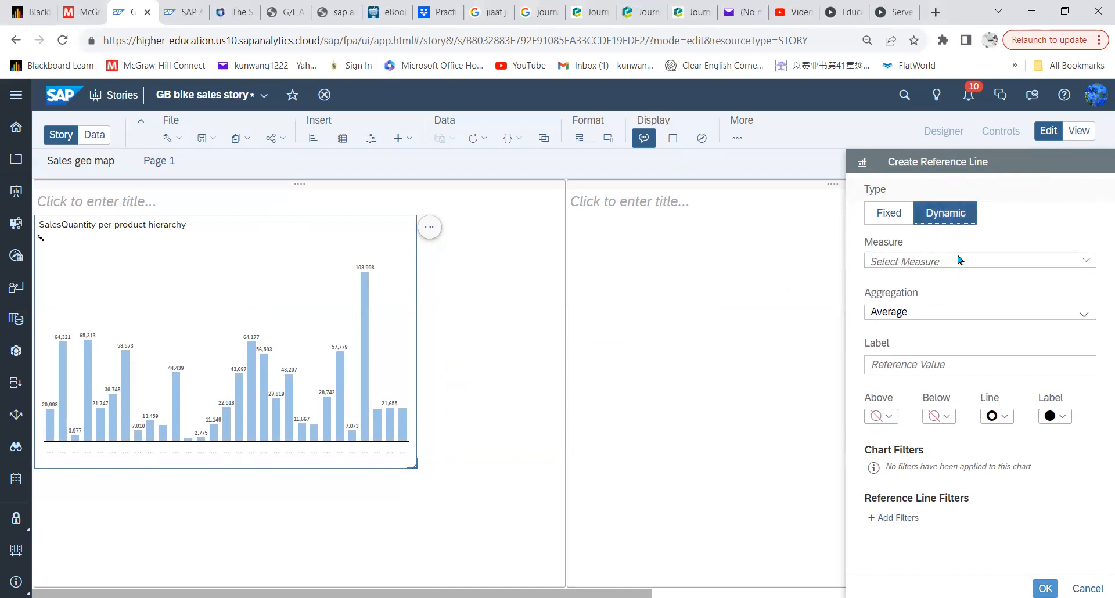
click(1087, 262)
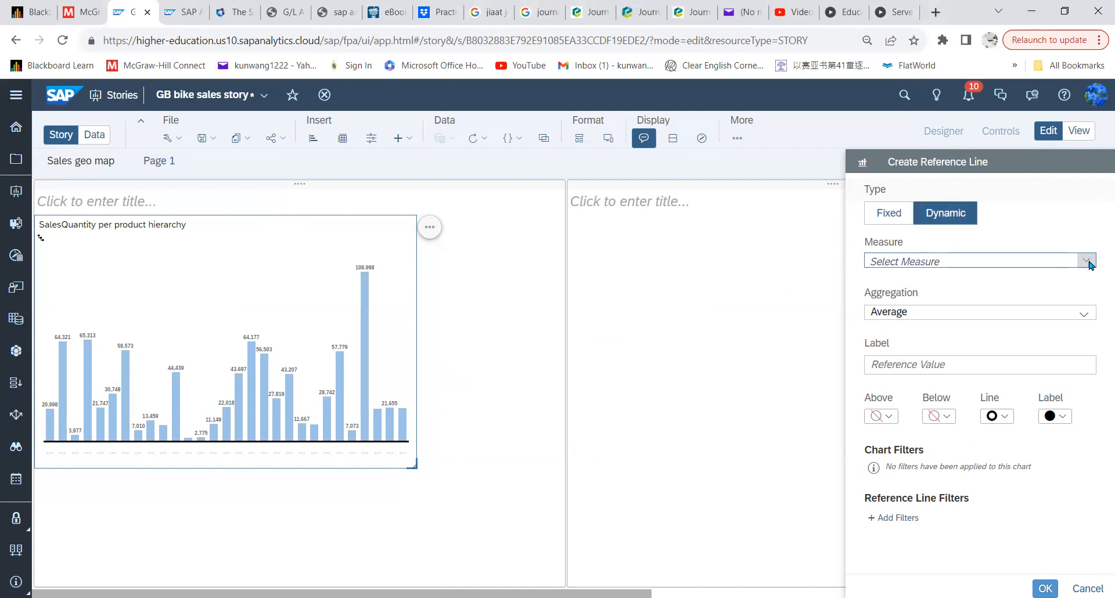
click(933, 279)
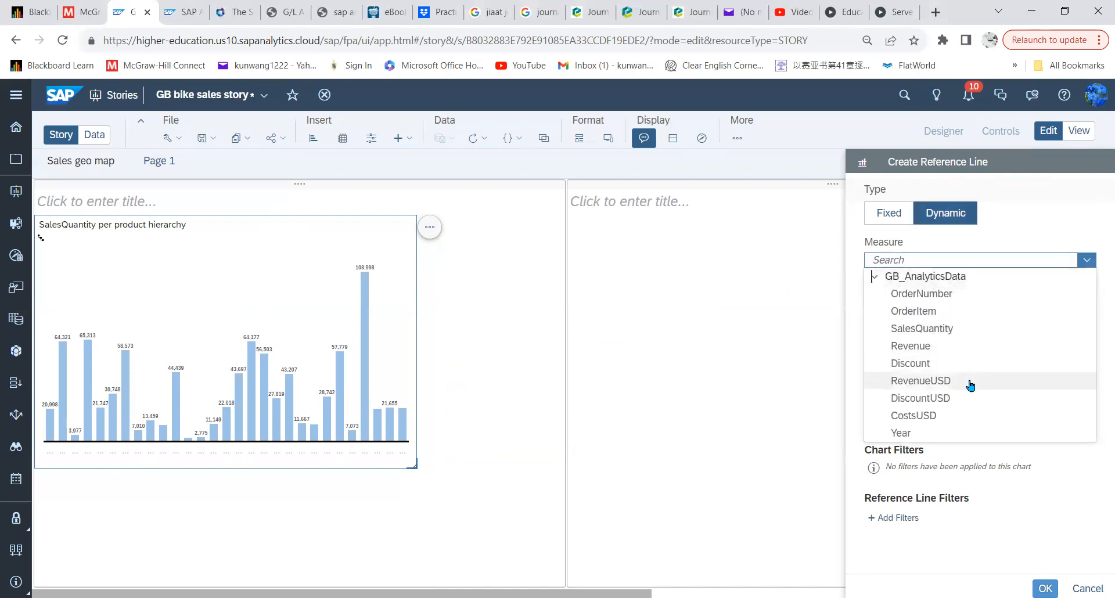
click(936, 329)
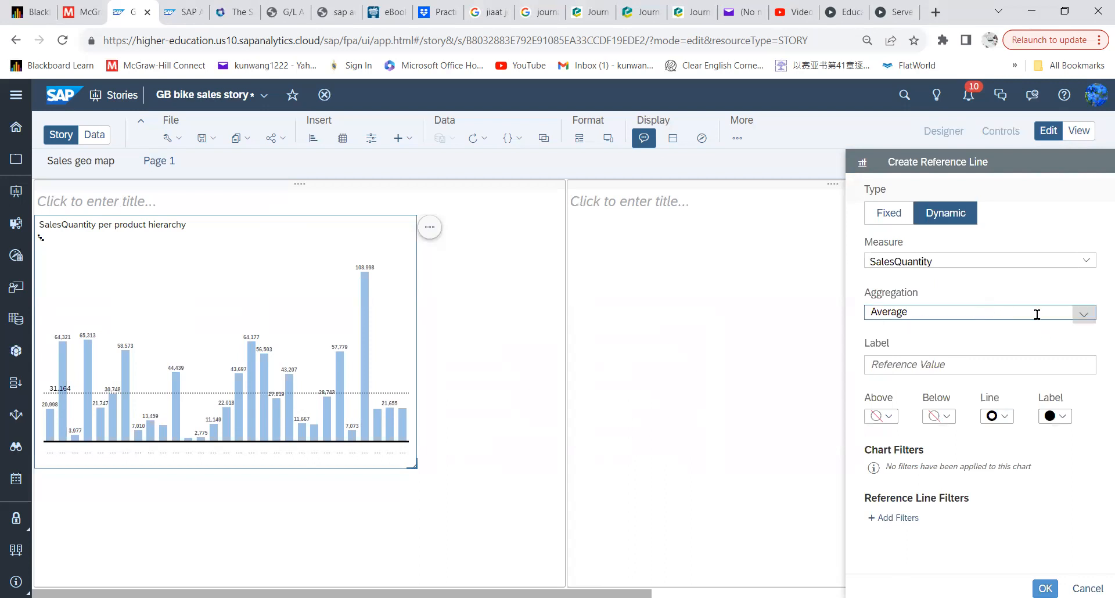
click(1084, 316)
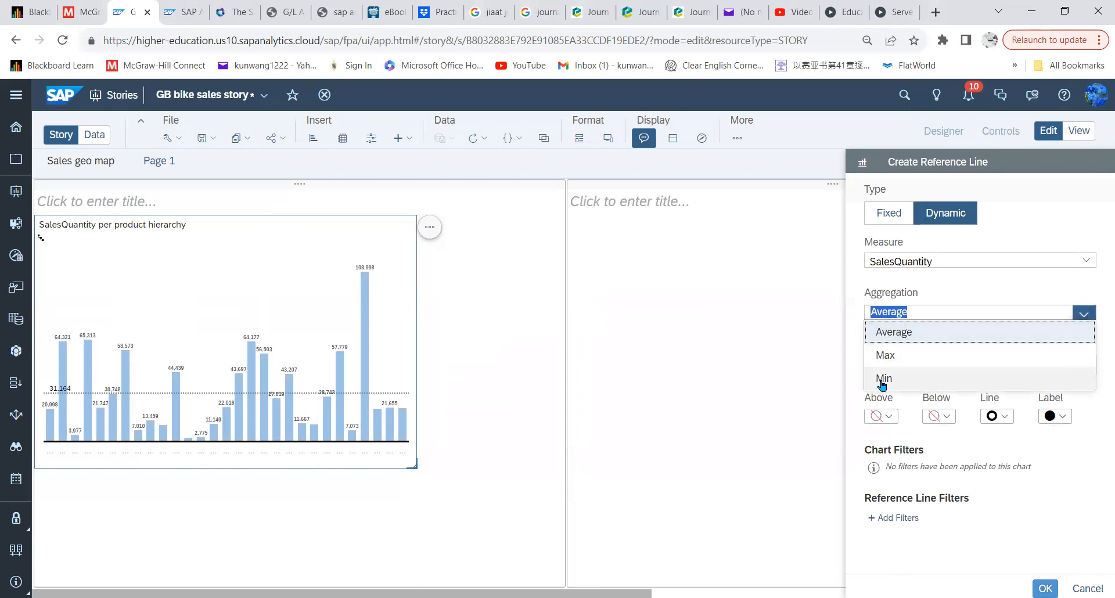
click(973, 290)
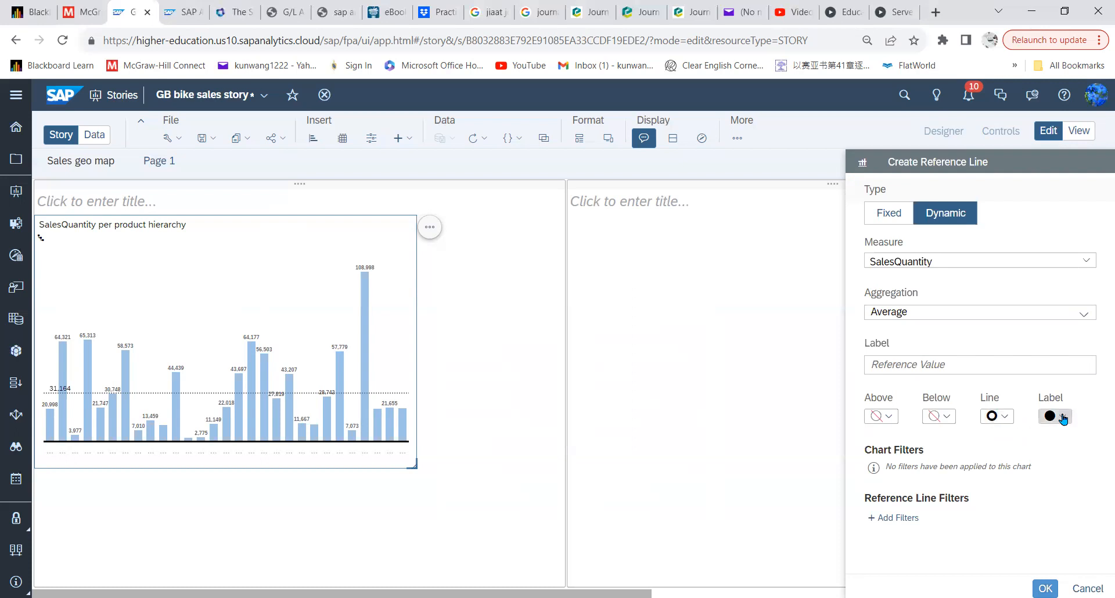
- Try to recolour the reference line with hue 316 and open the colour choices for its label
click(1007, 418)
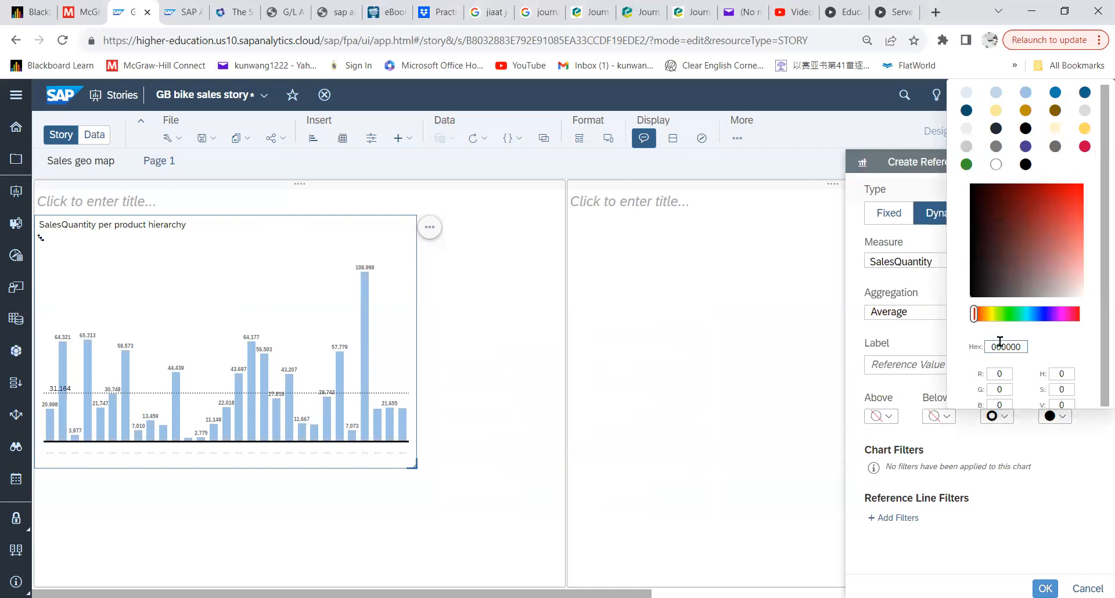
click(1068, 316)
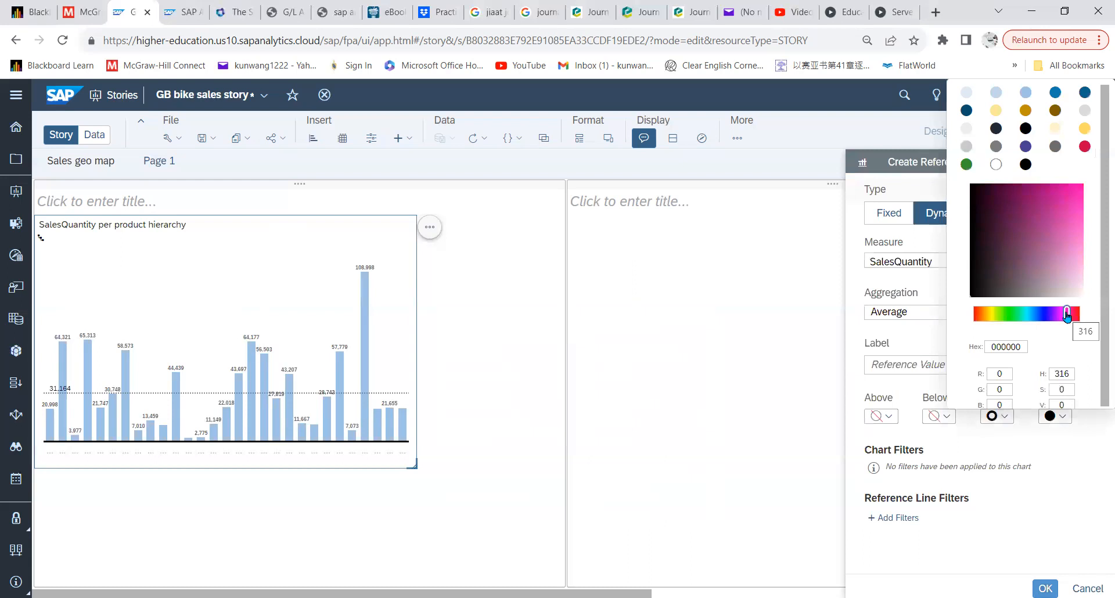
click(1068, 457)
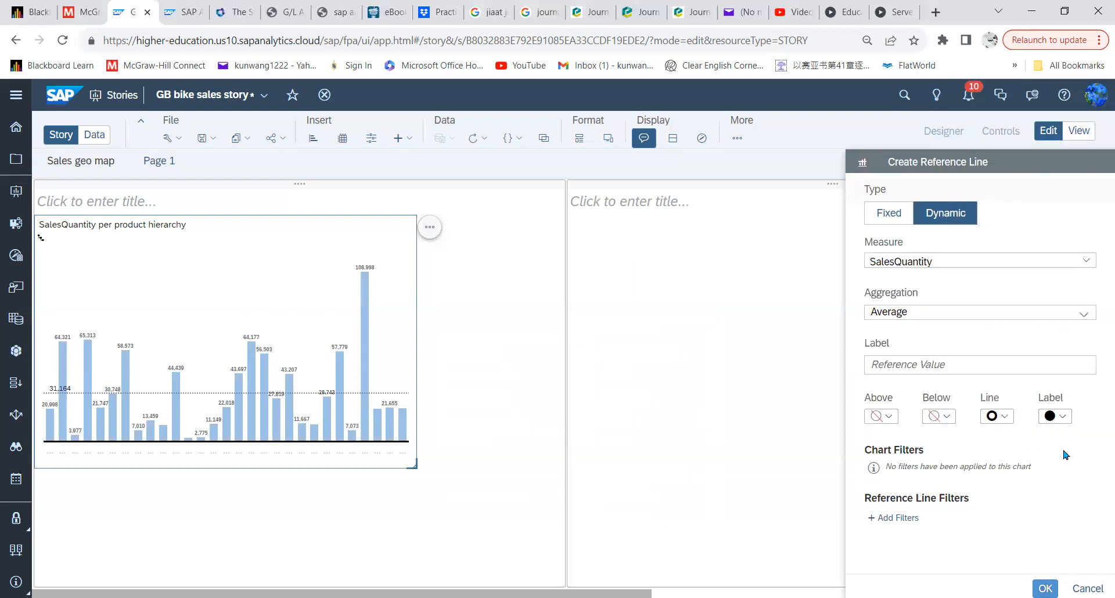
click(1054, 418)
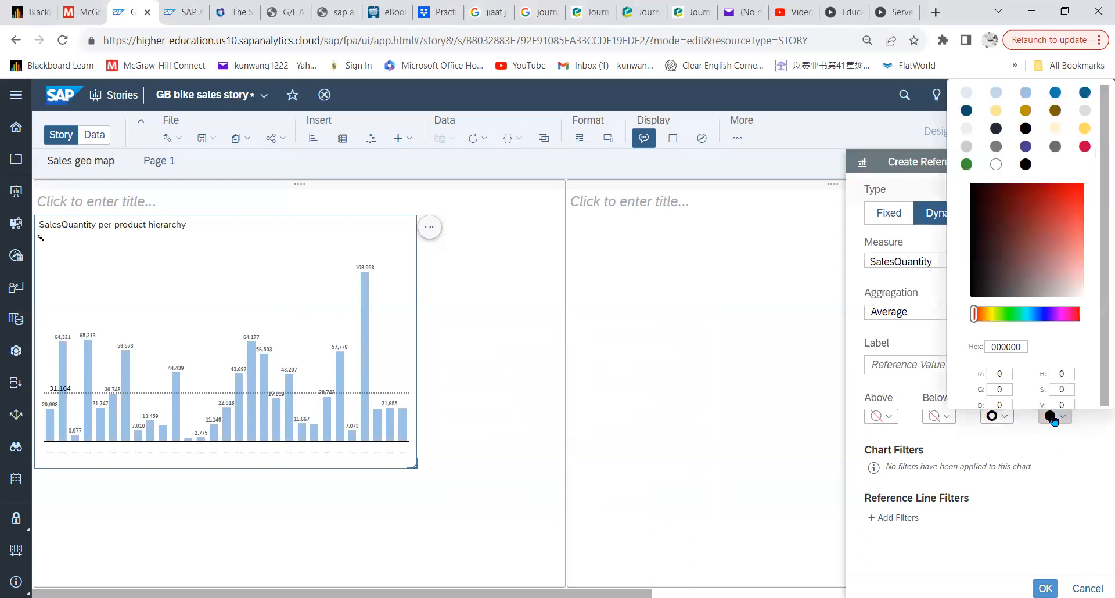
click(1072, 460)
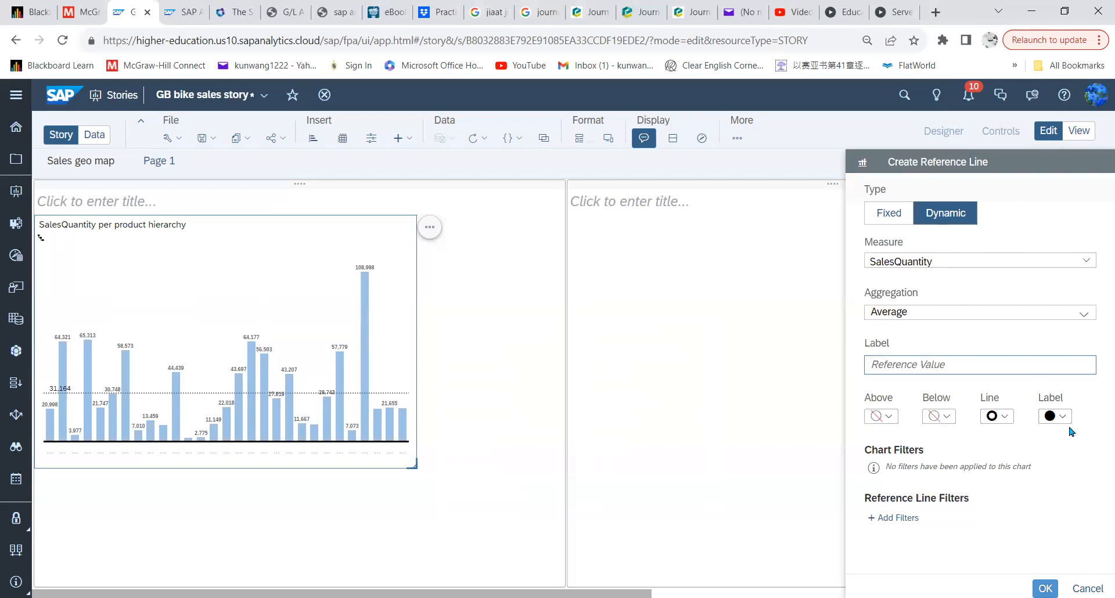
- Apply the average reference line to the chart and inspect its details
click(1045, 588)
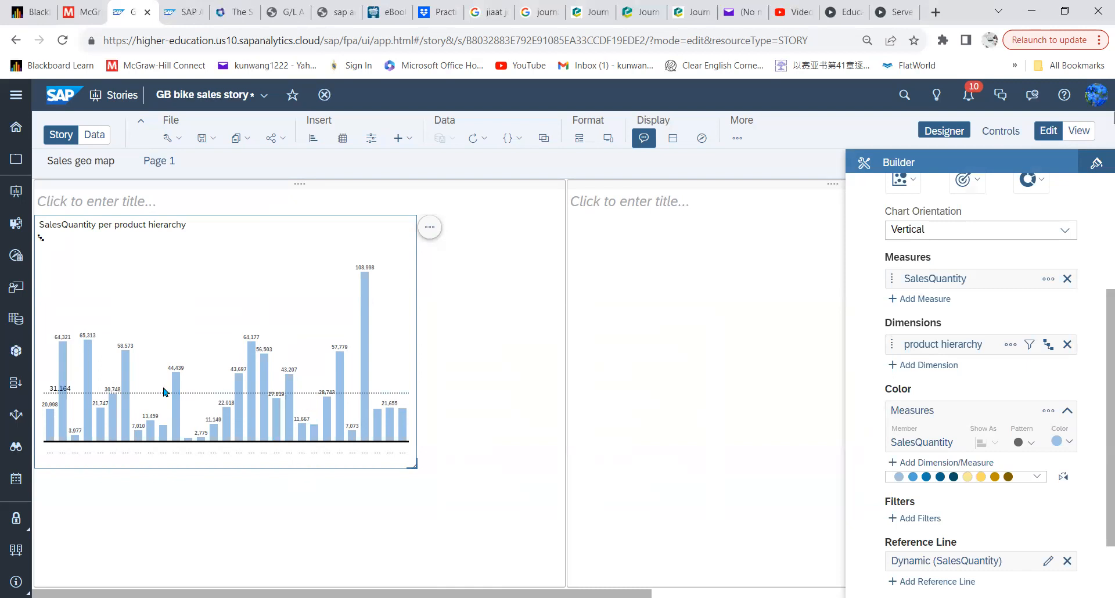
mouse_move(212, 399)
mouse_move(151, 399)
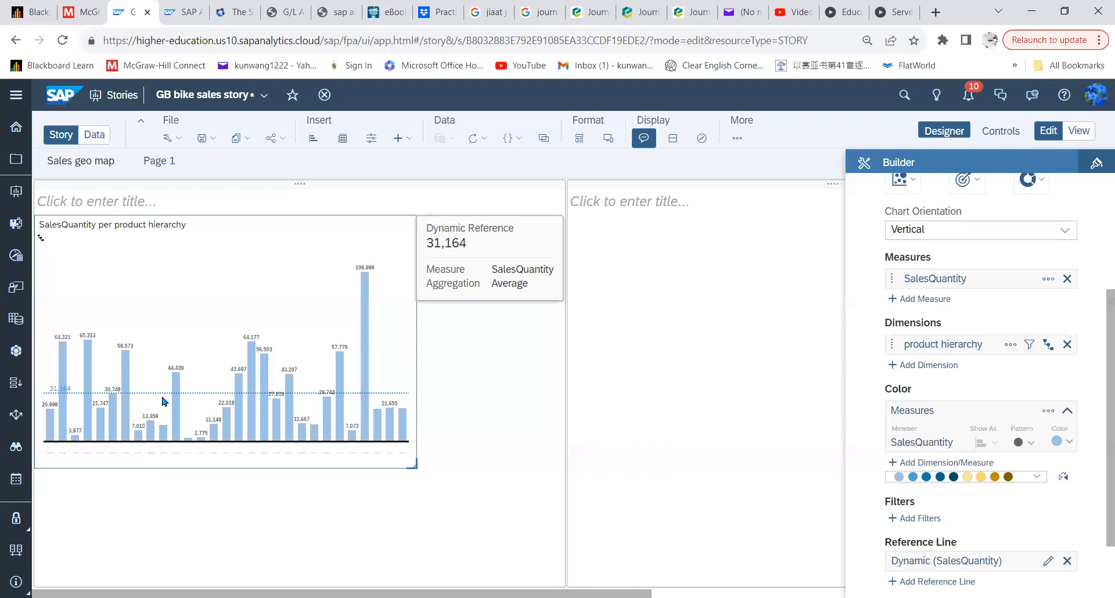
- Change the colour of the SalesQuantity bars to light purple, hex df9ce5
scroll(1033, 503, down, 2)
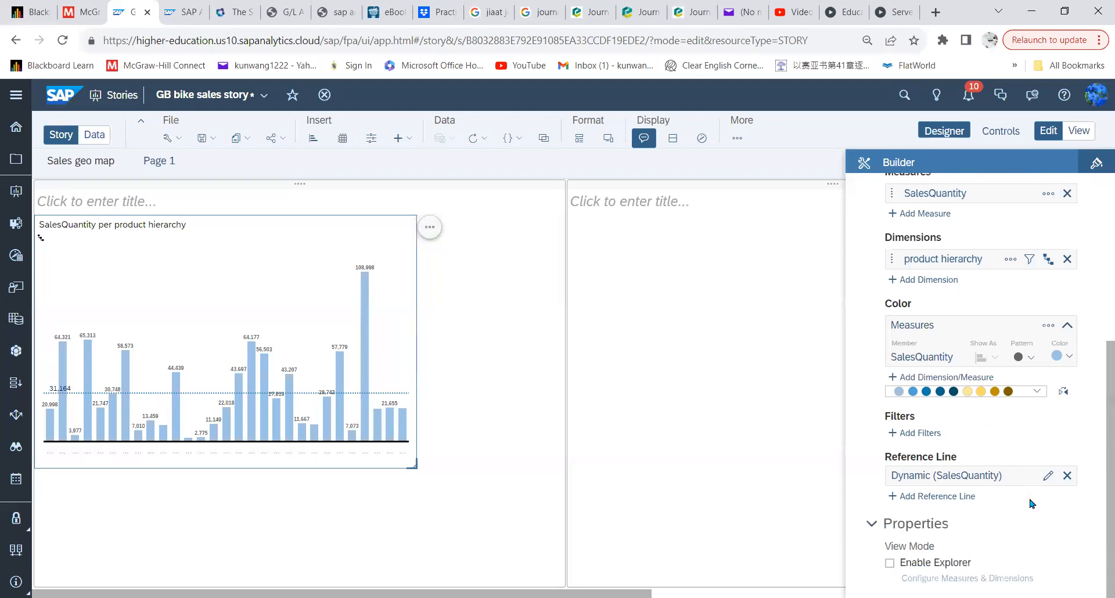
scroll(1030, 503, up, 4)
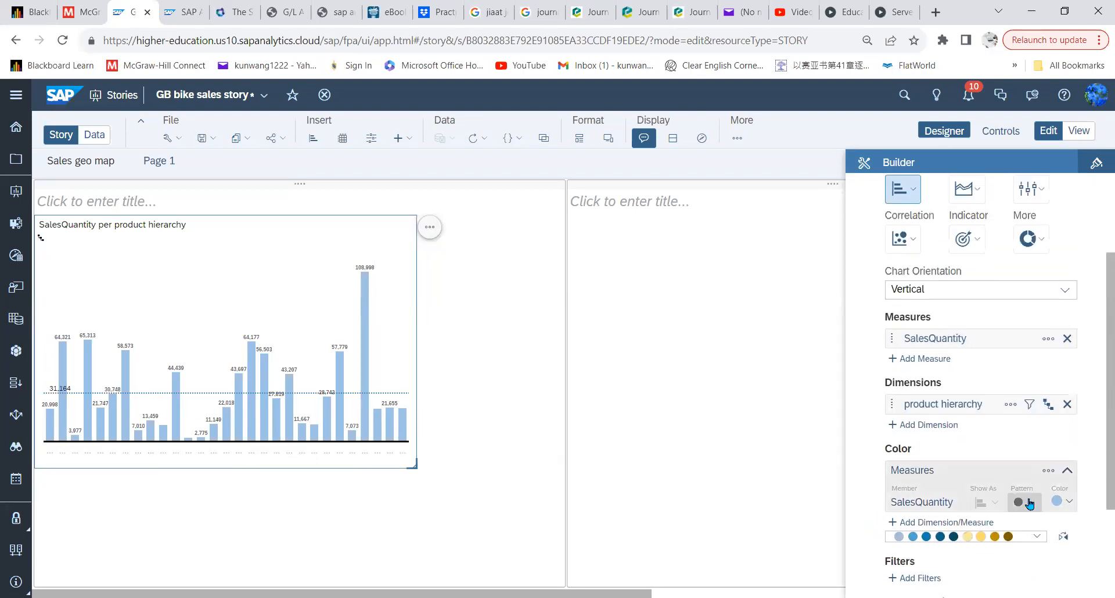
scroll(1013, 473, down, 2)
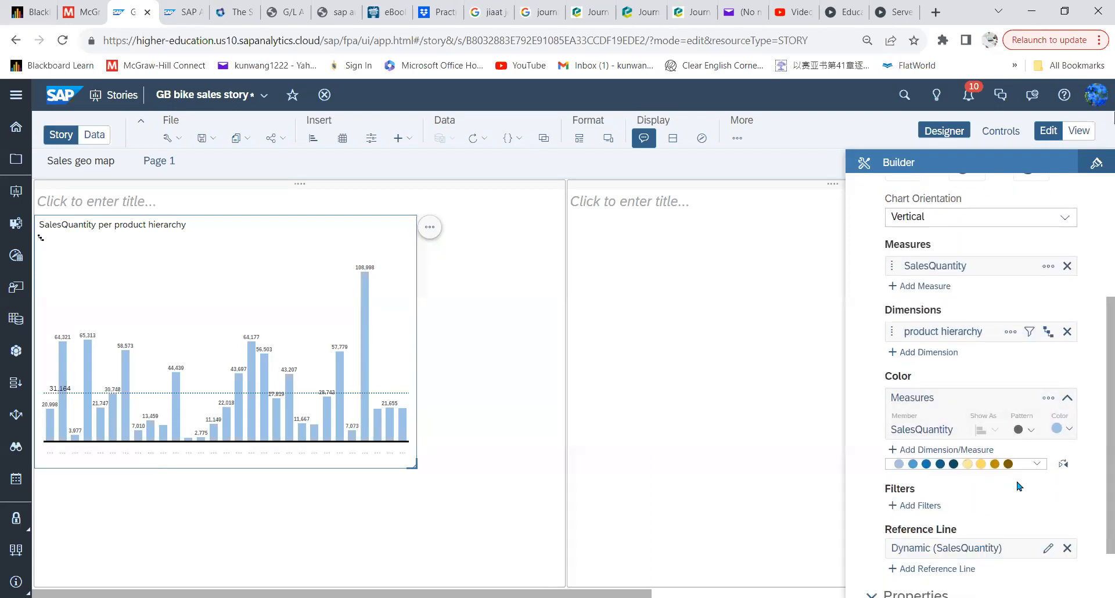
click(1064, 432)
drag(1042, 310, 1066, 312)
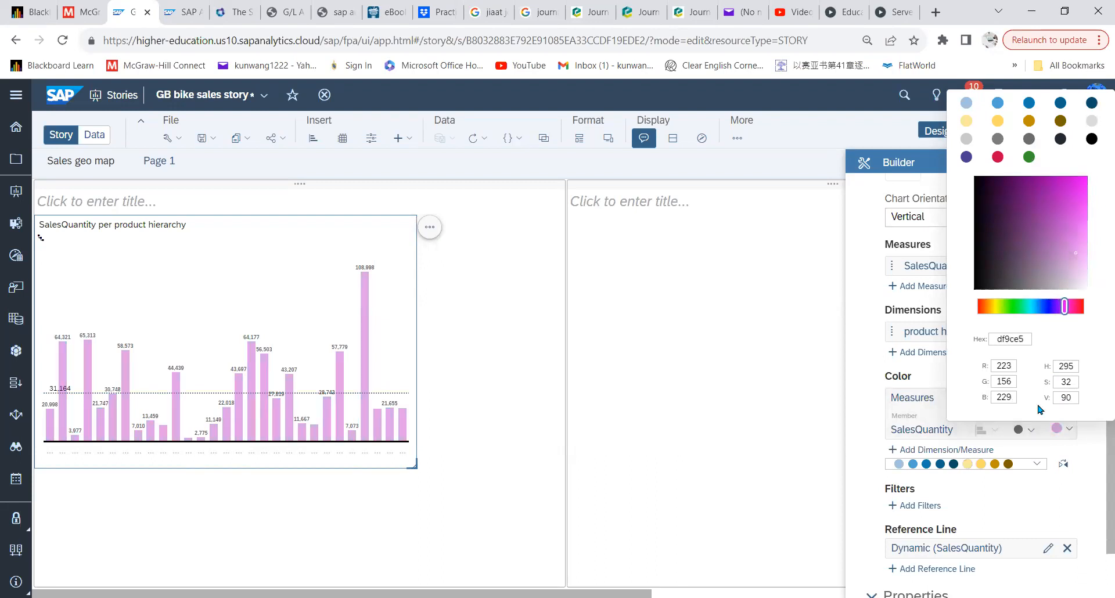
scroll(1013, 443, down, 1)
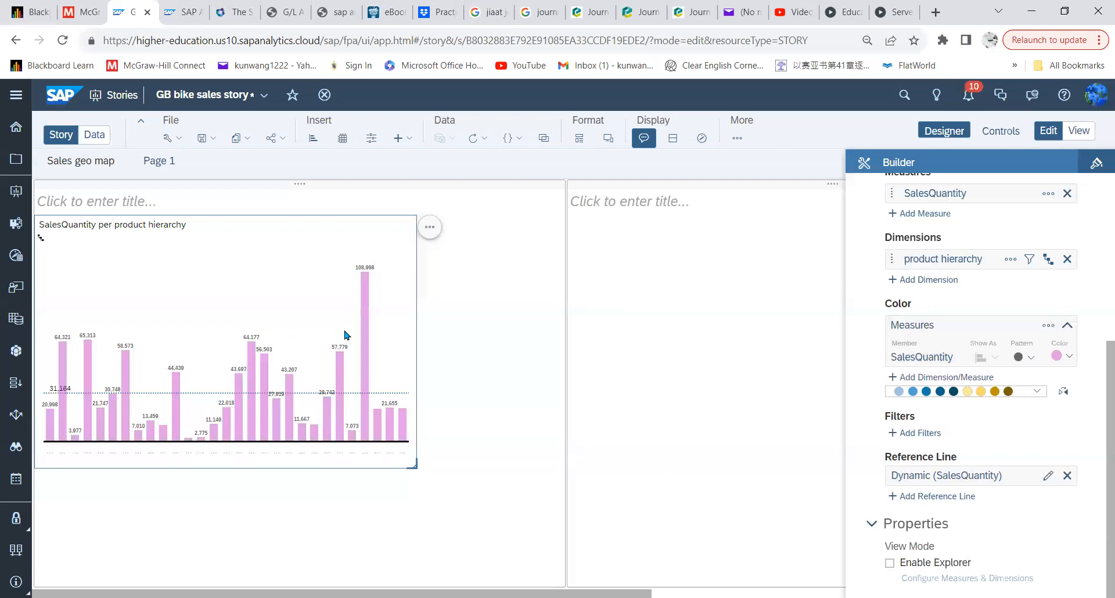
- Insert a new chart below the bar chart and make it a Numeric Point indicator
click(317, 146)
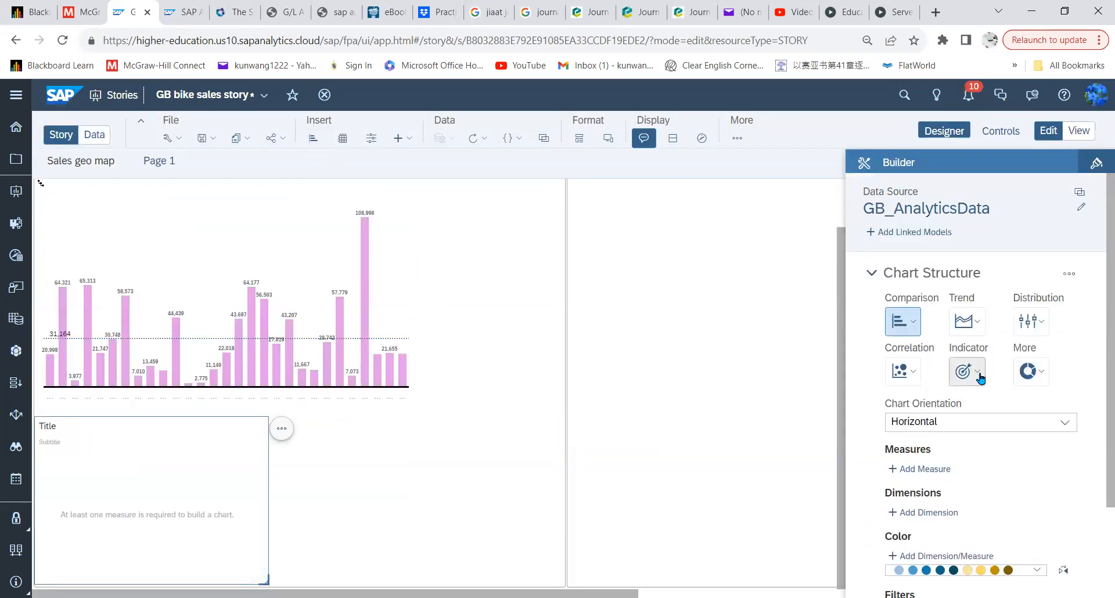
click(979, 377)
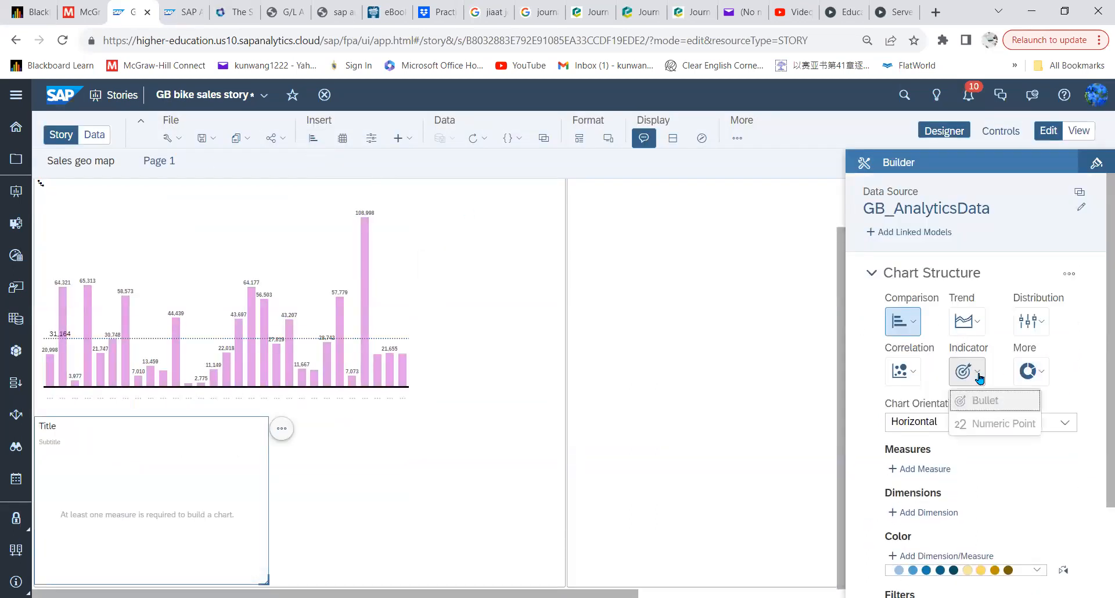
click(993, 427)
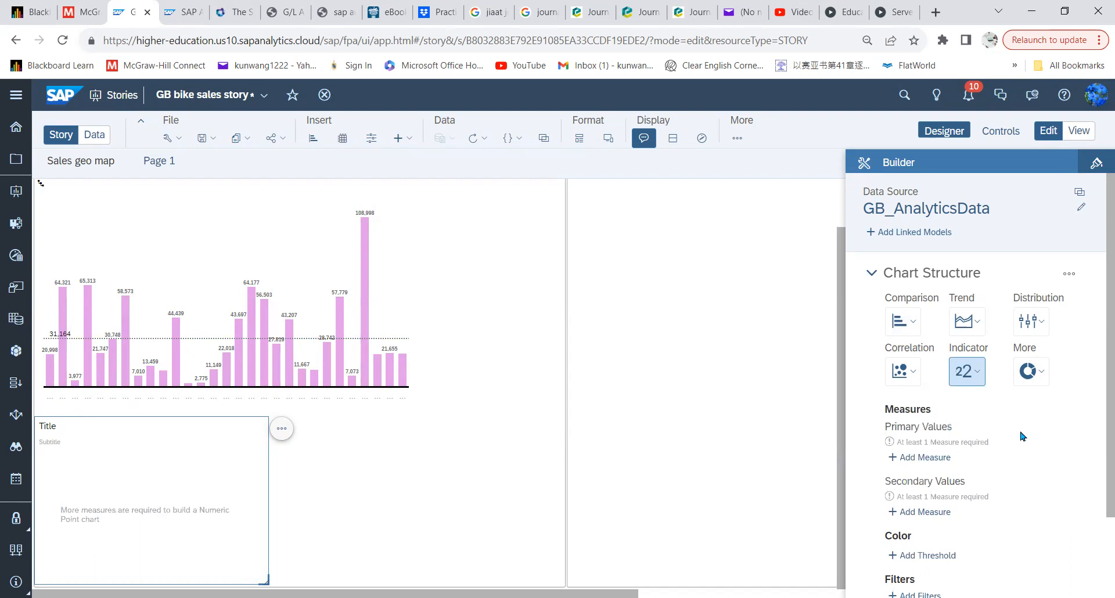
- Add SalesQuantity as the primary value measure of the Numeric Point chart
scroll(1022, 439, down, 2)
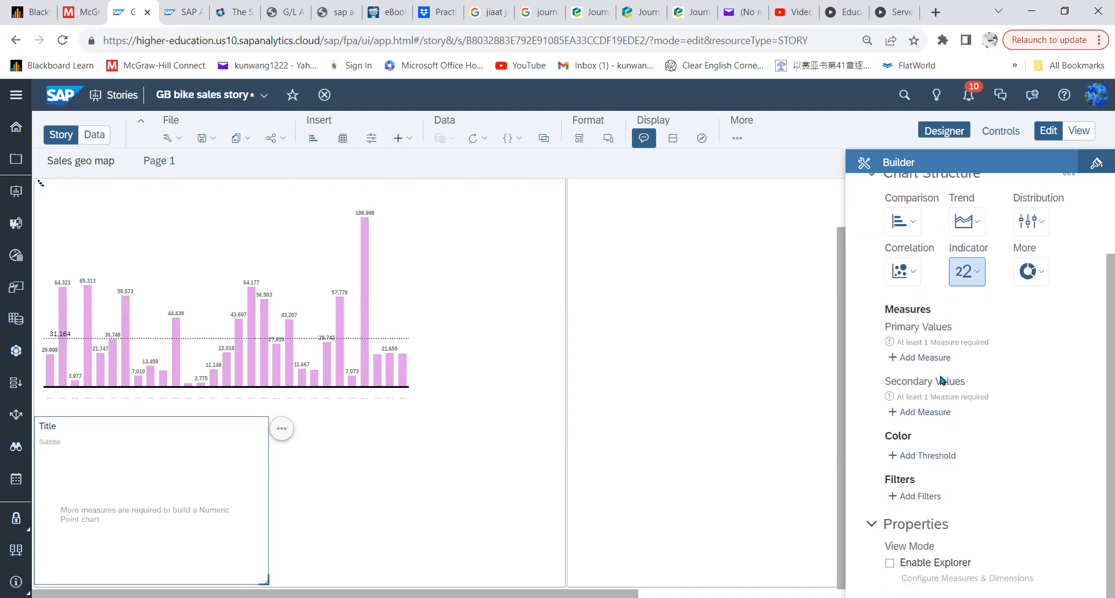
click(931, 359)
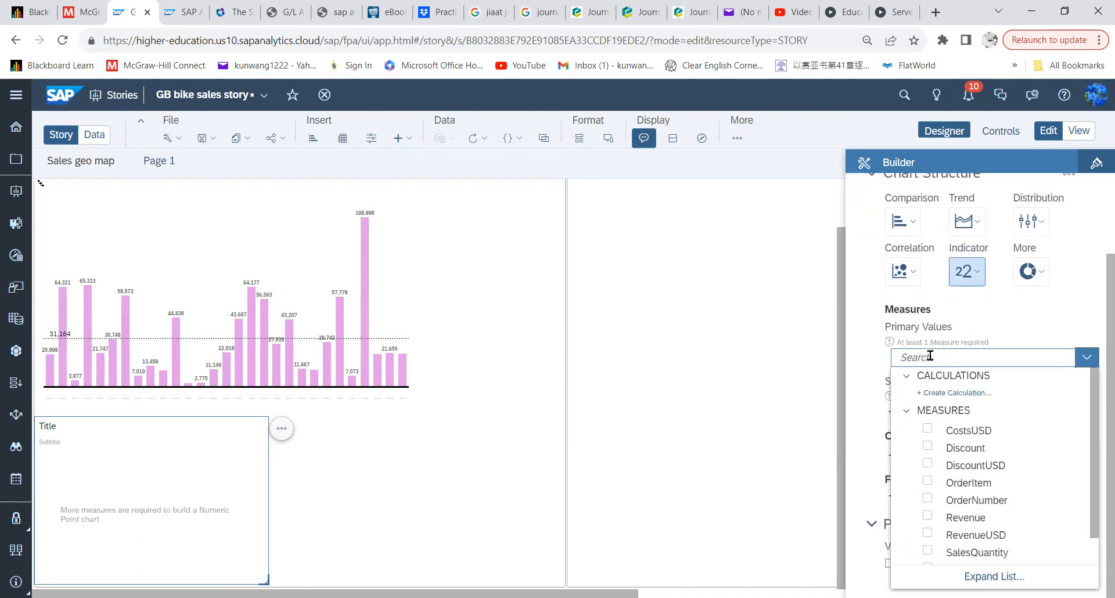
click(927, 551)
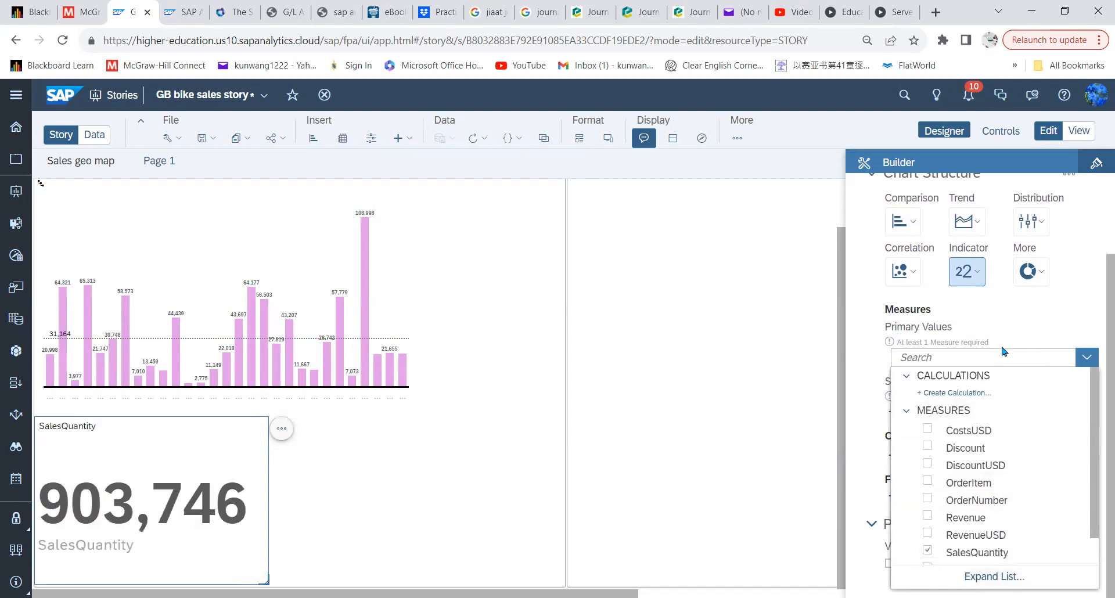
click(1029, 322)
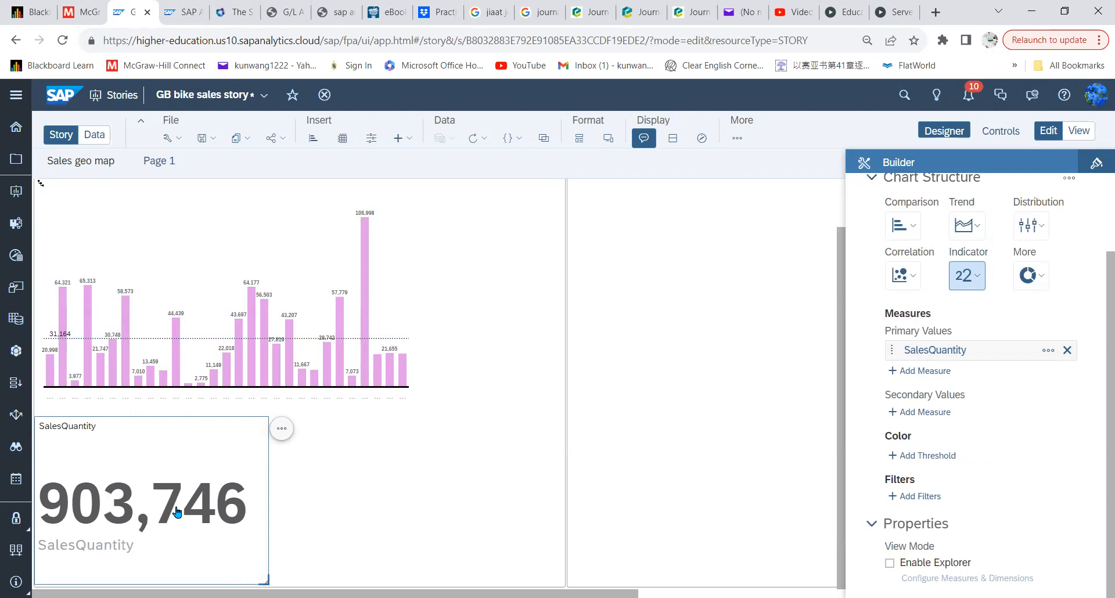
scroll(971, 392, up, 2)
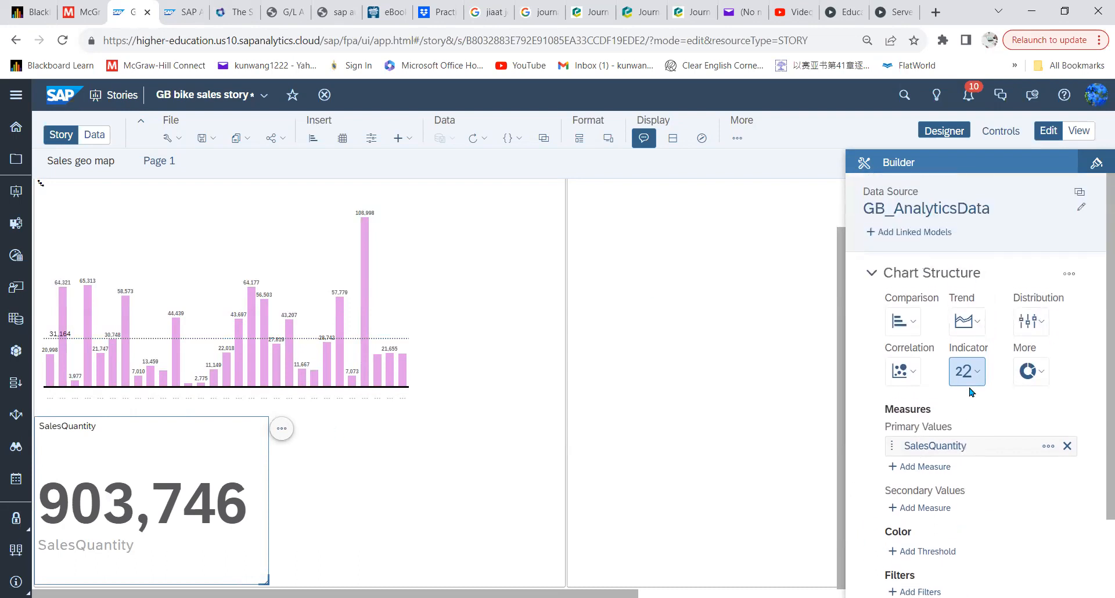
click(1070, 275)
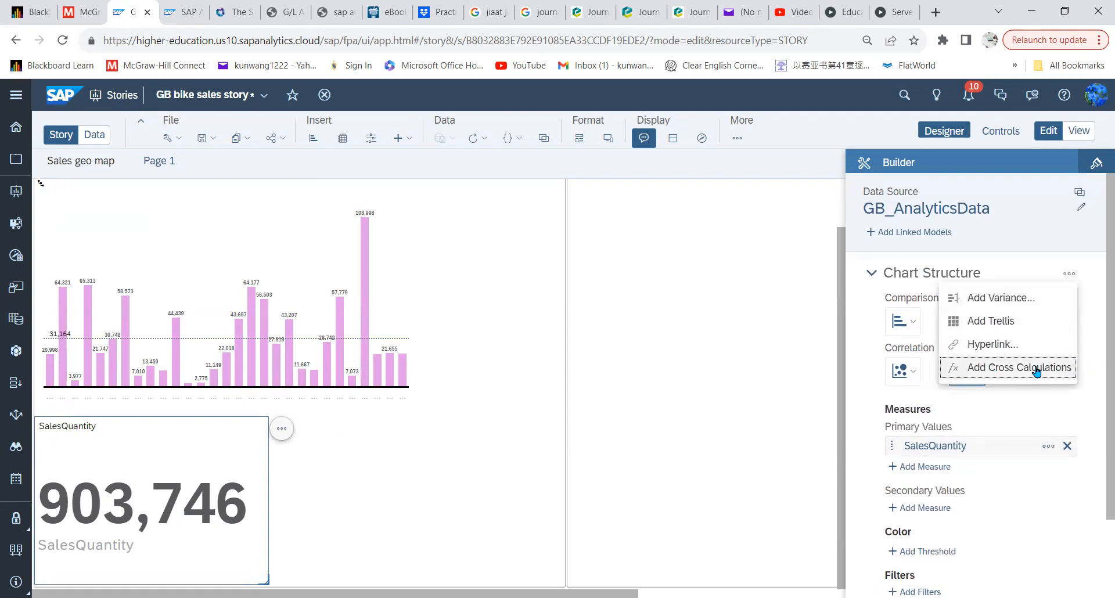
click(277, 432)
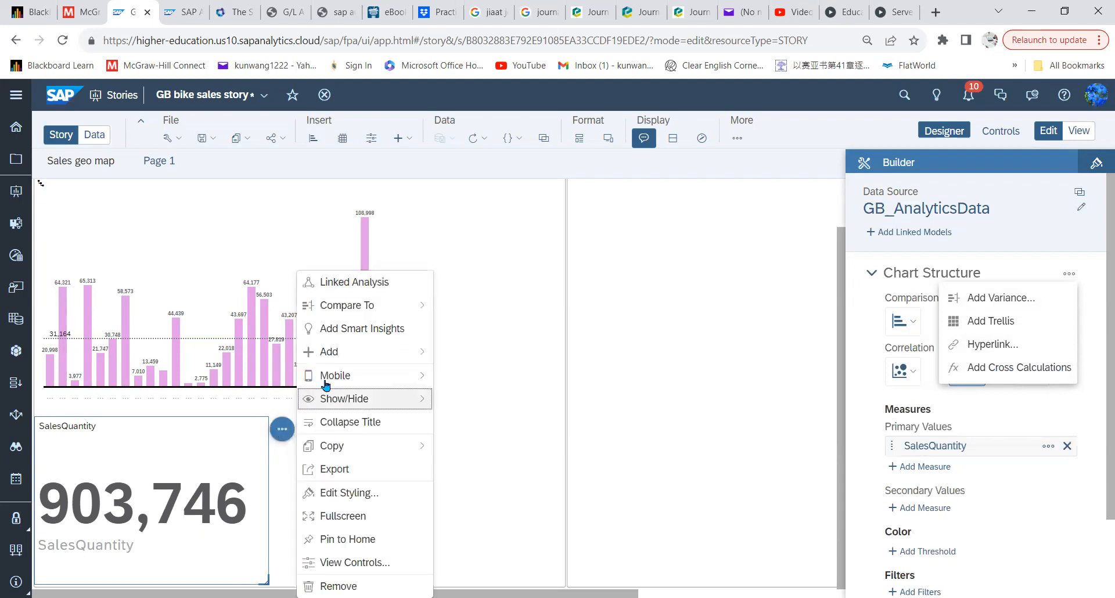
mouse_move(340, 353)
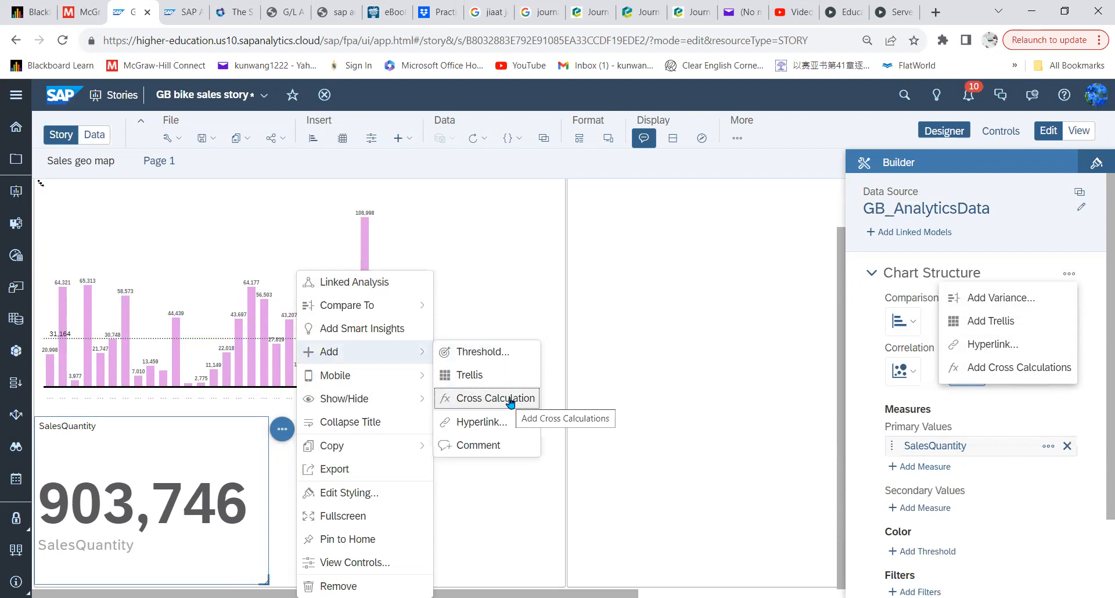
click(464, 312)
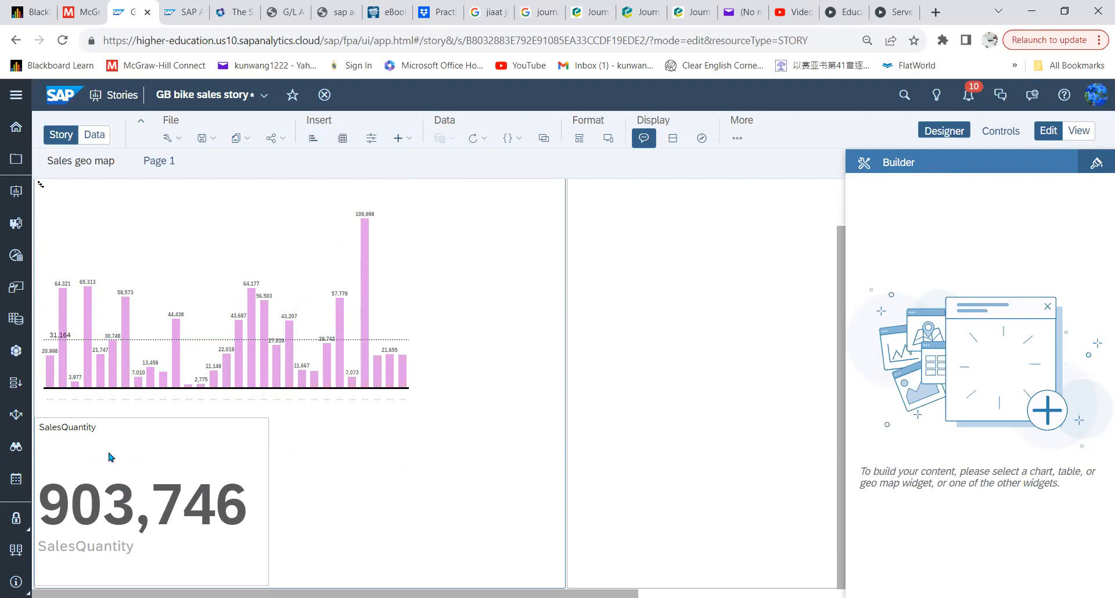
- Add cross calculations to the SalesQuantity numeric point chart
click(130, 457)
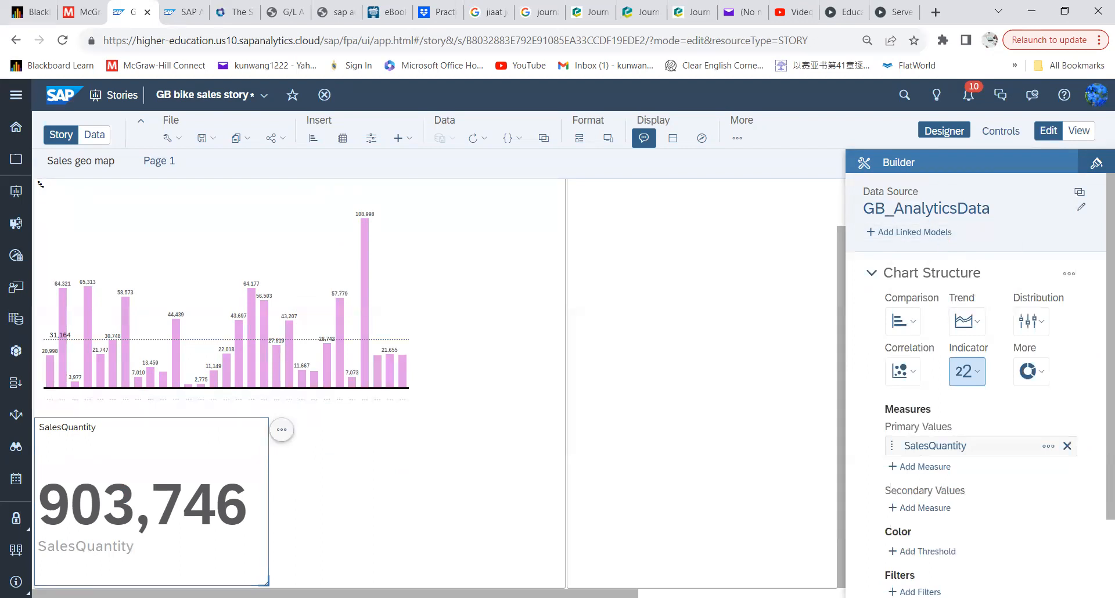
click(1069, 274)
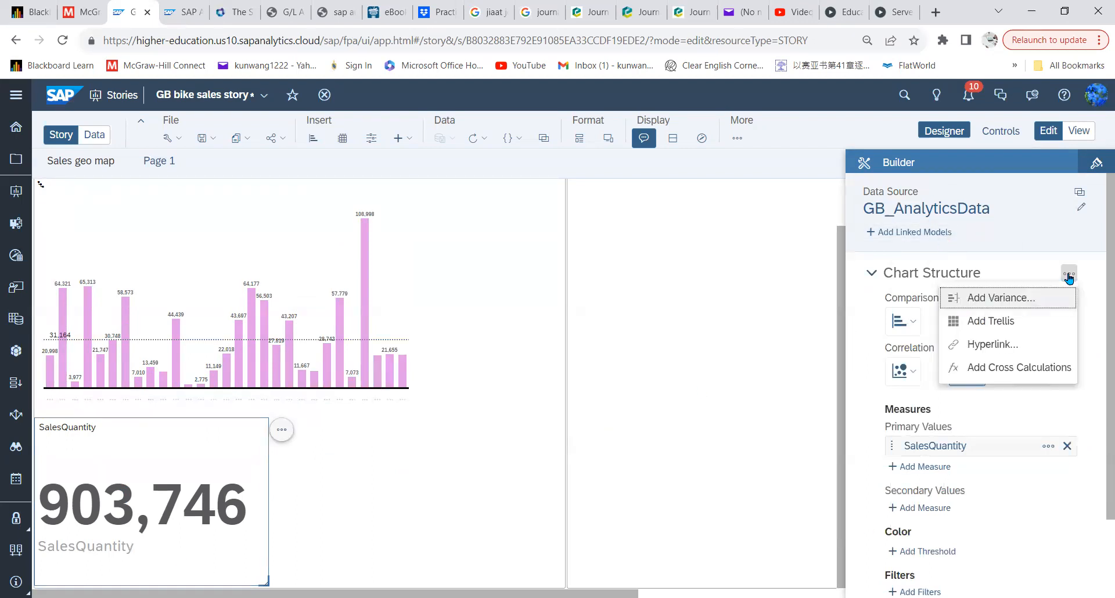
click(1025, 374)
scroll(1025, 373, down, 3)
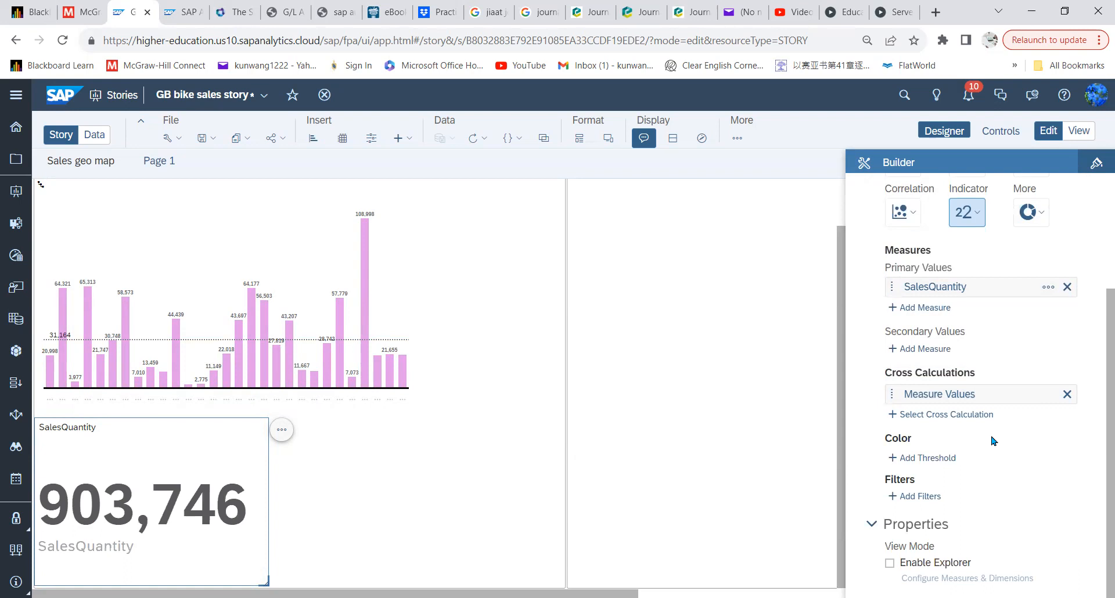
click(965, 416)
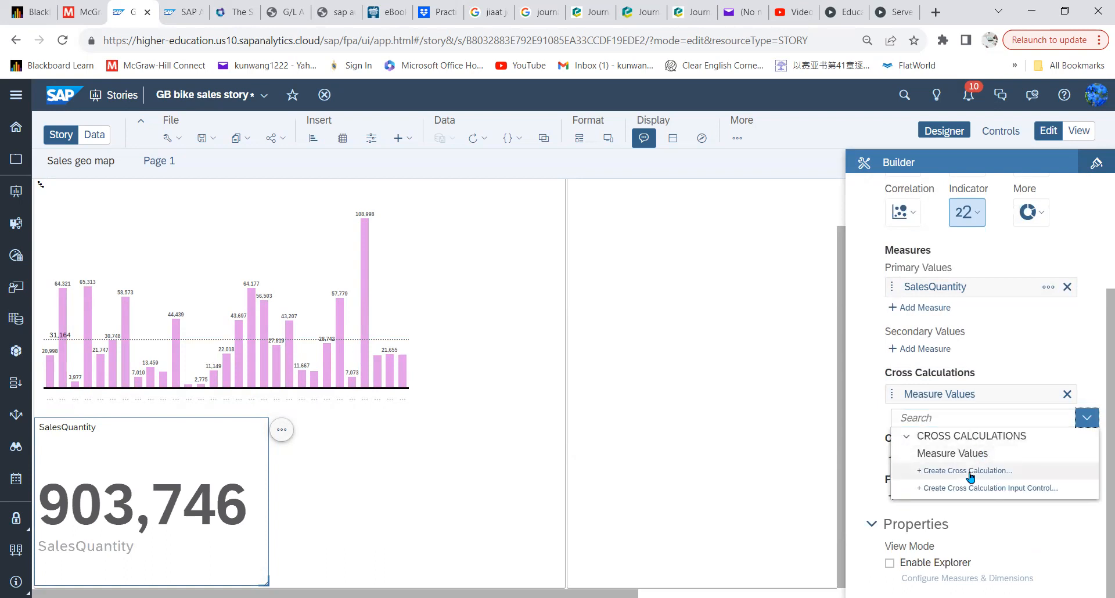
click(970, 472)
click(325, 218)
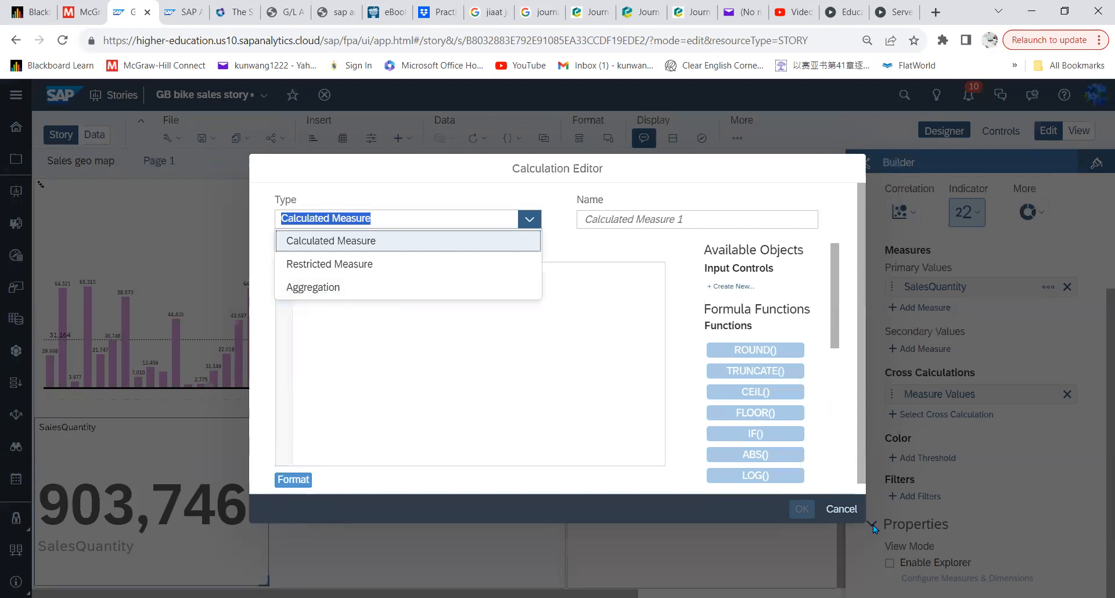
click(846, 513)
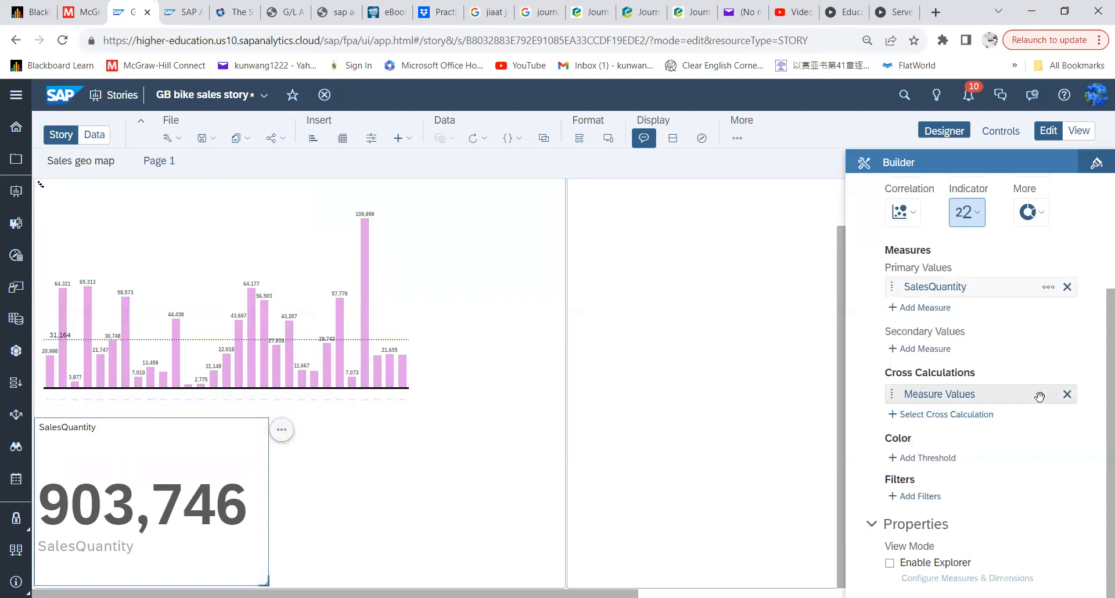
click(980, 417)
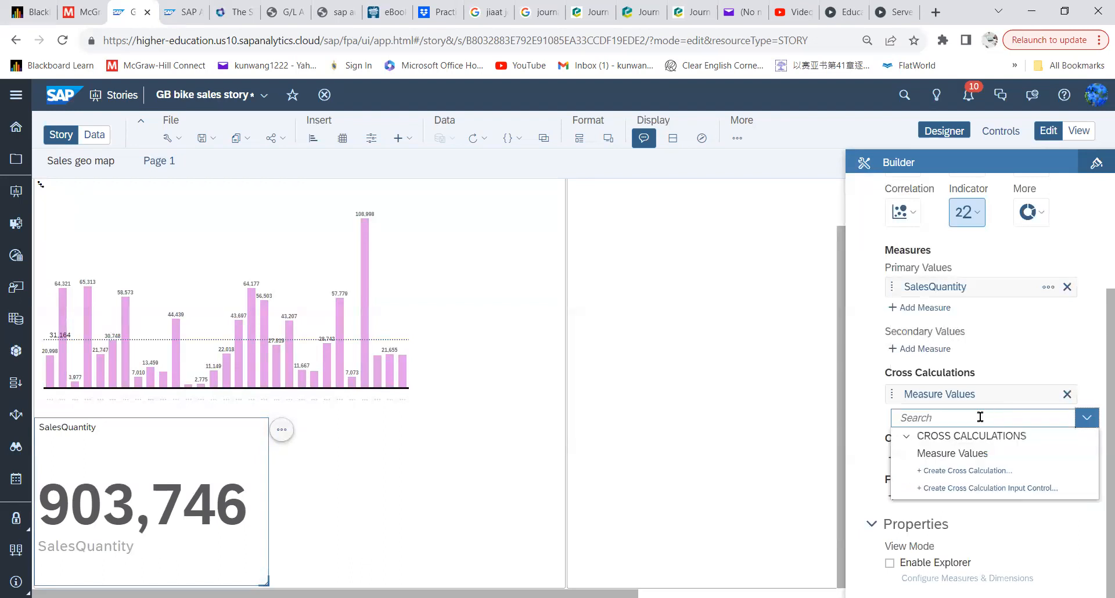
click(978, 470)
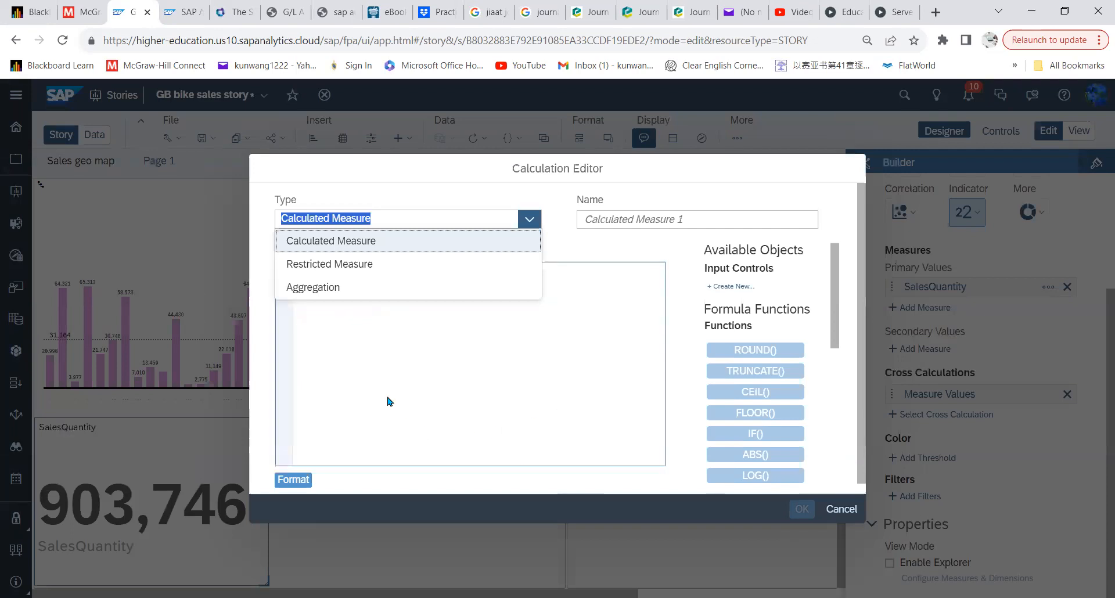
click(364, 246)
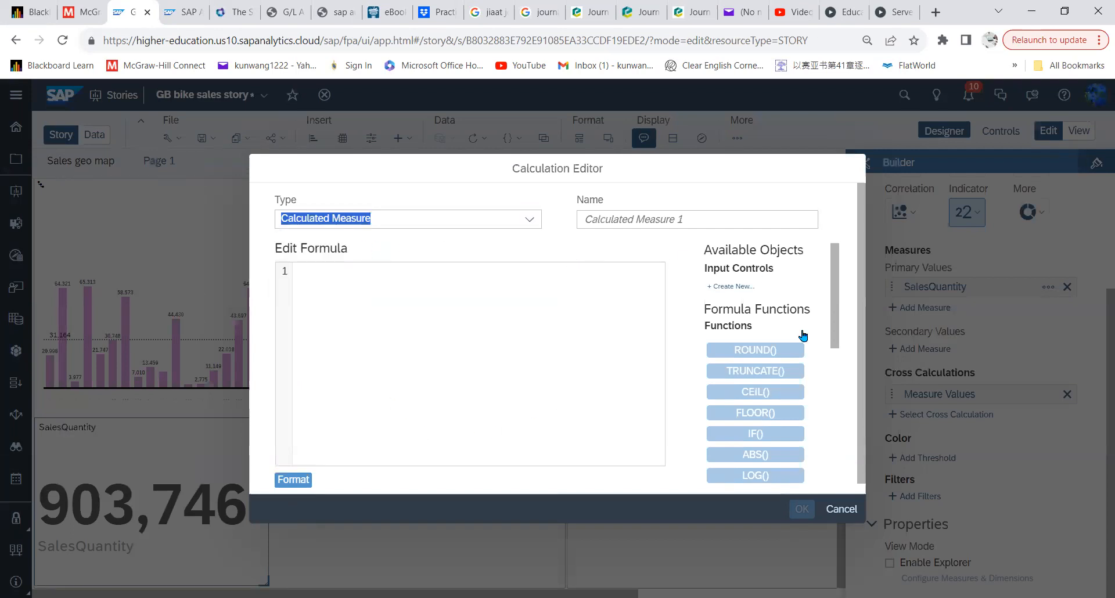
click(842, 510)
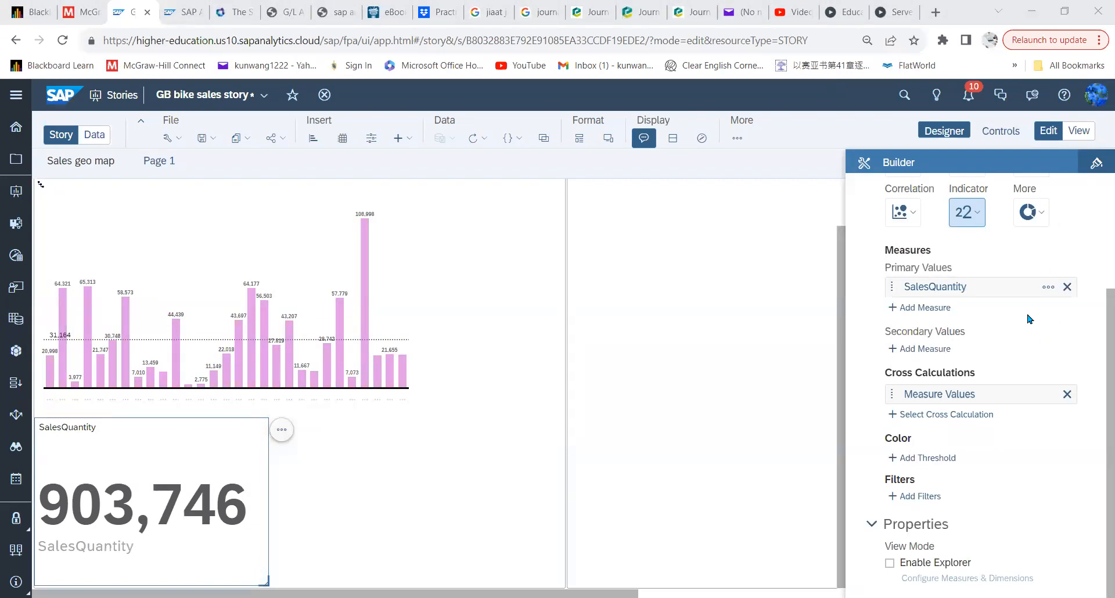
- Remove all cross calculations from the SalesQuantity numeric point chart
scroll(1048, 291, up, 3)
click(1069, 274)
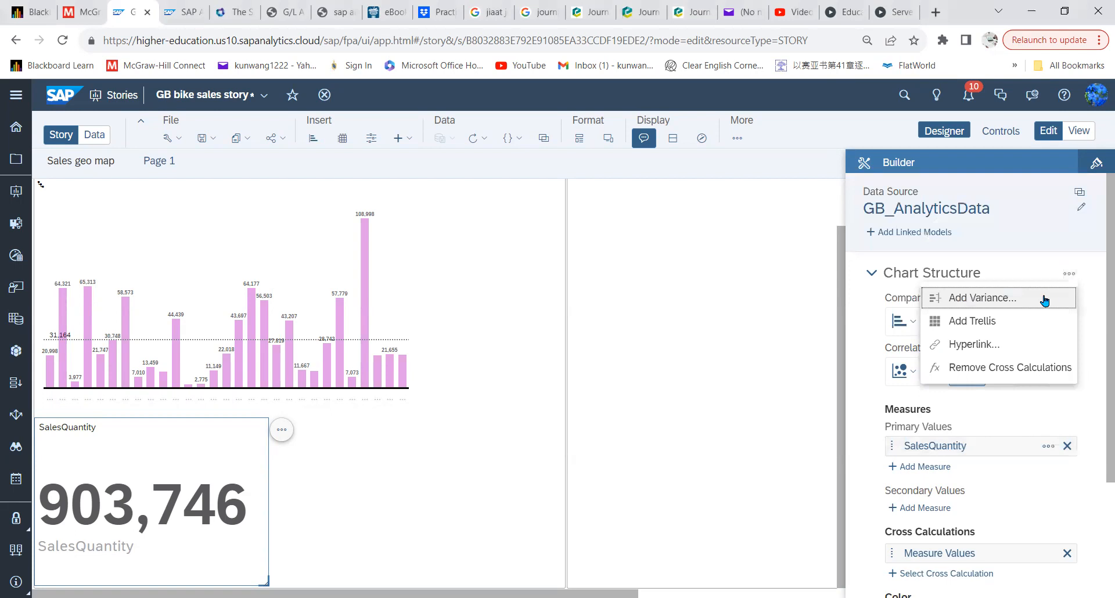
click(1002, 368)
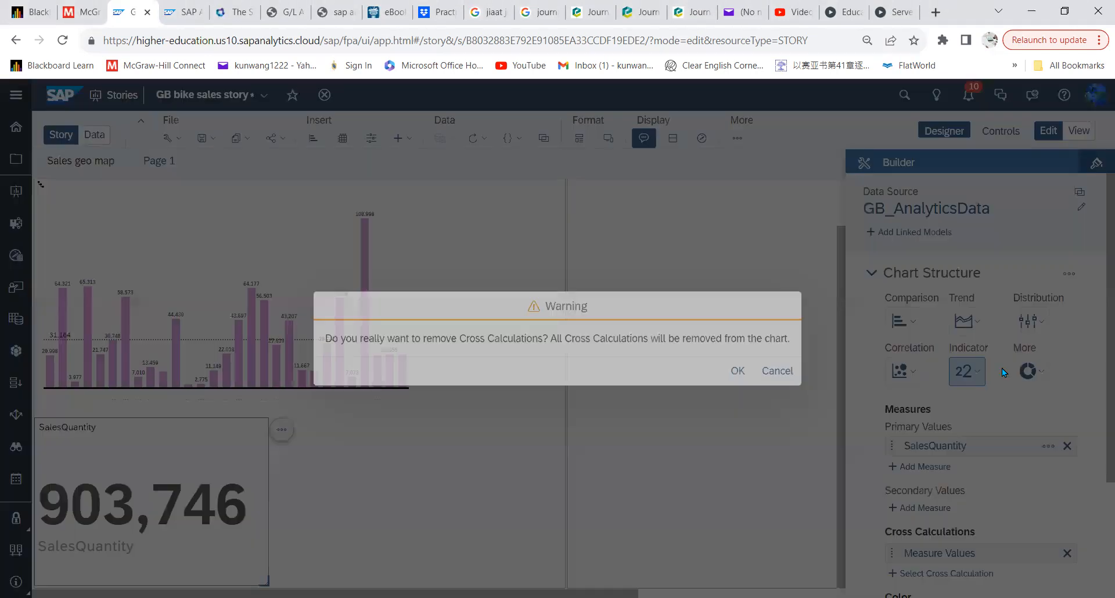
click(734, 375)
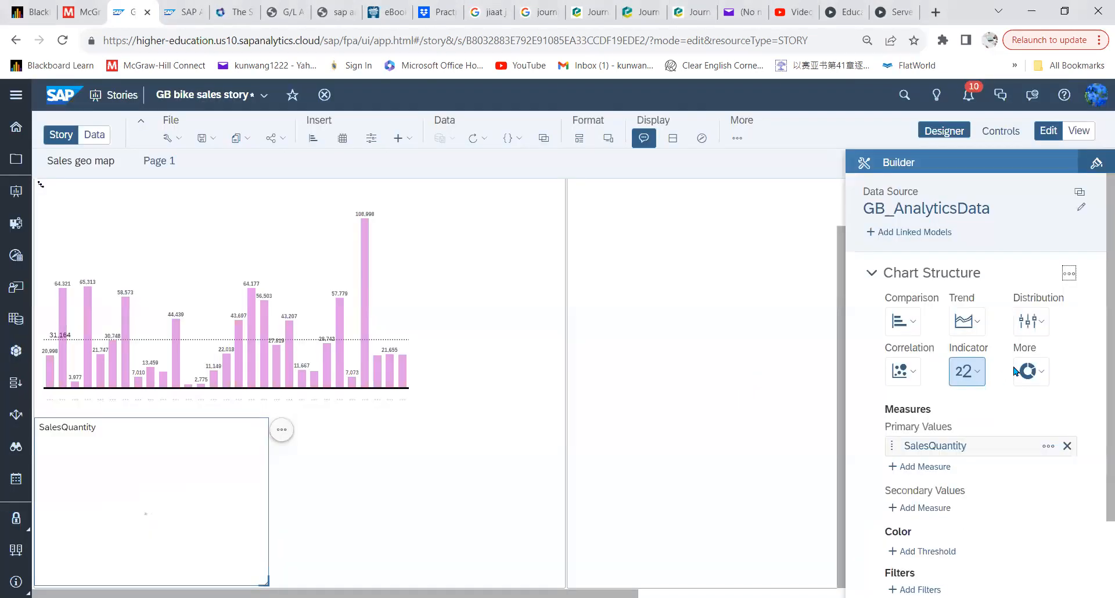
- Add cross calculations to the SalesQuantity numeric point chart and start a new cross calculation of type Aggregation
click(1071, 279)
click(948, 366)
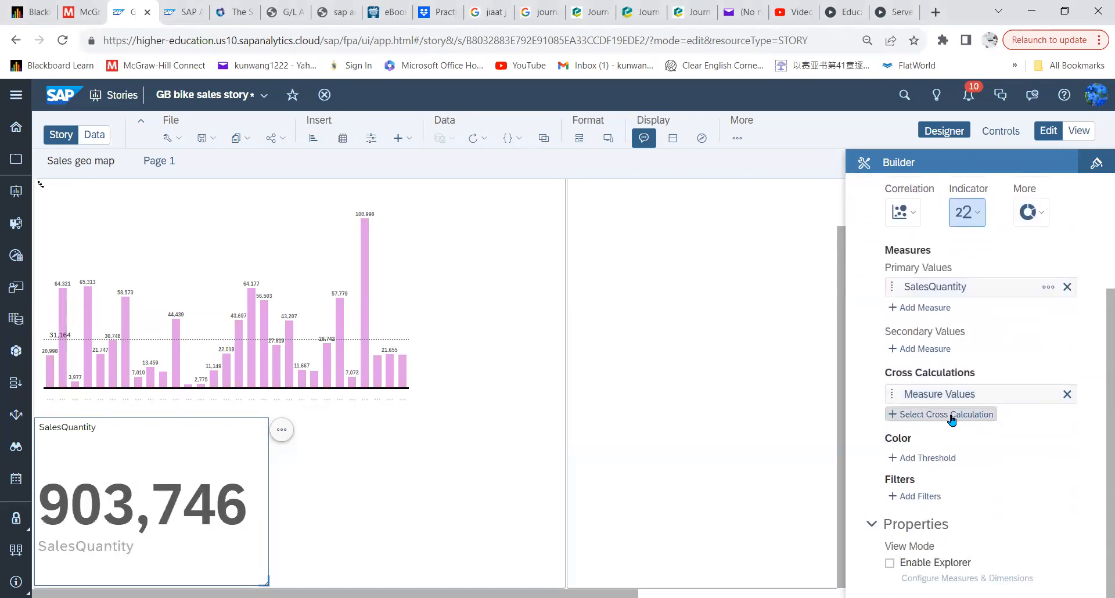
click(951, 416)
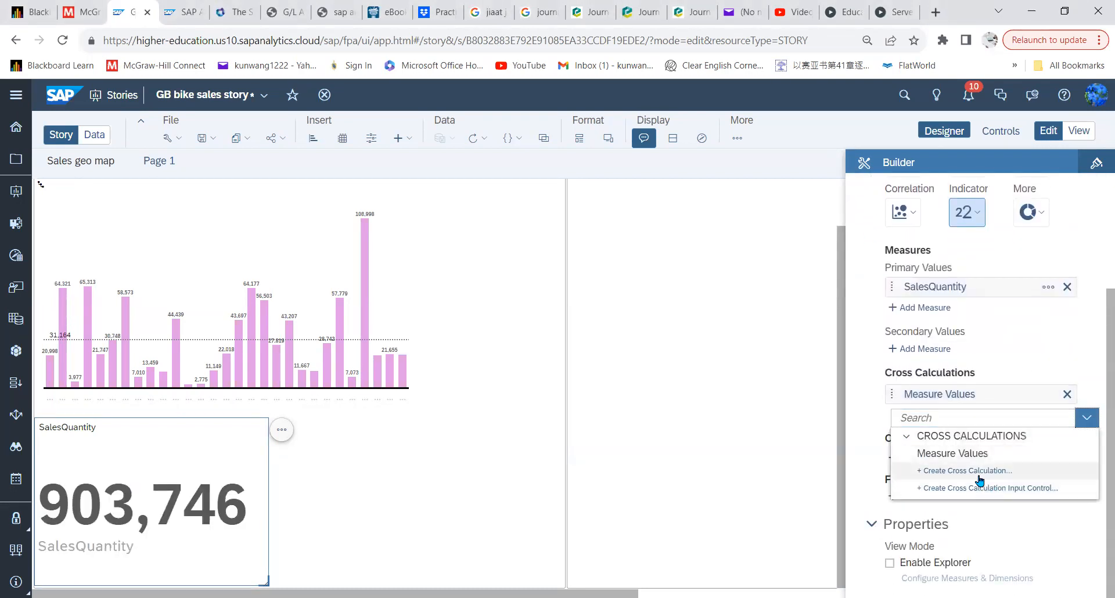
click(981, 476)
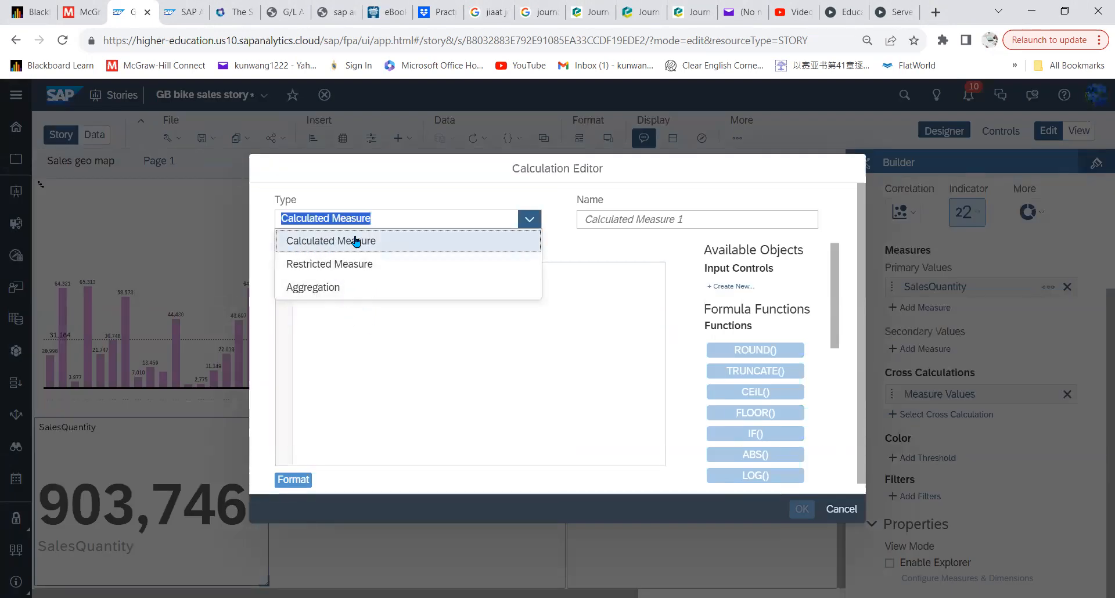
click(316, 287)
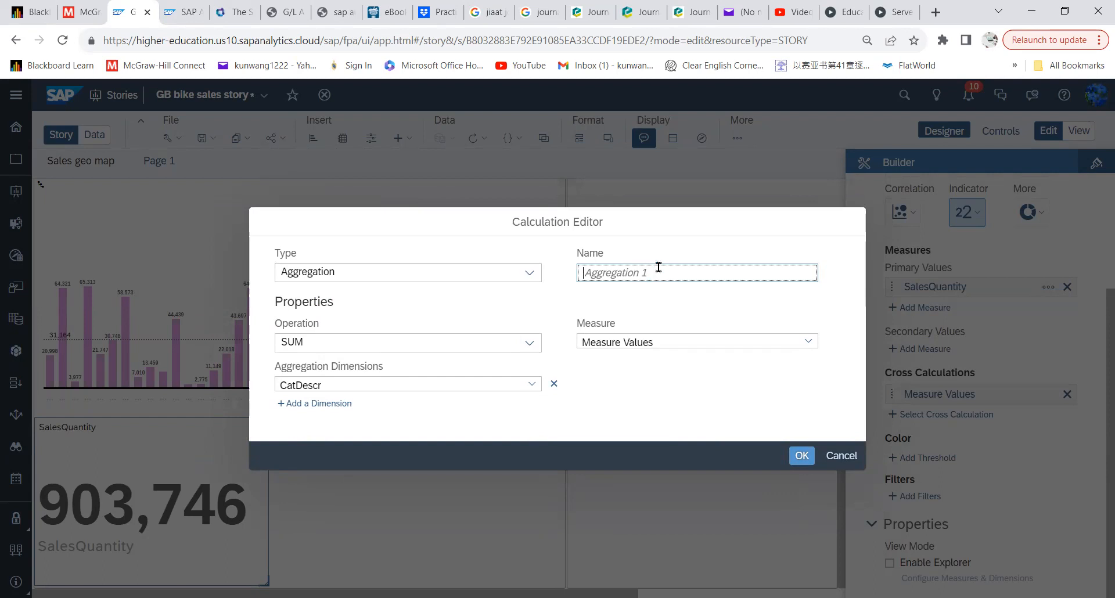
- Name the aggregation Average Sales and set its operation to AVERAGE
text(C)
key(BackSpace)
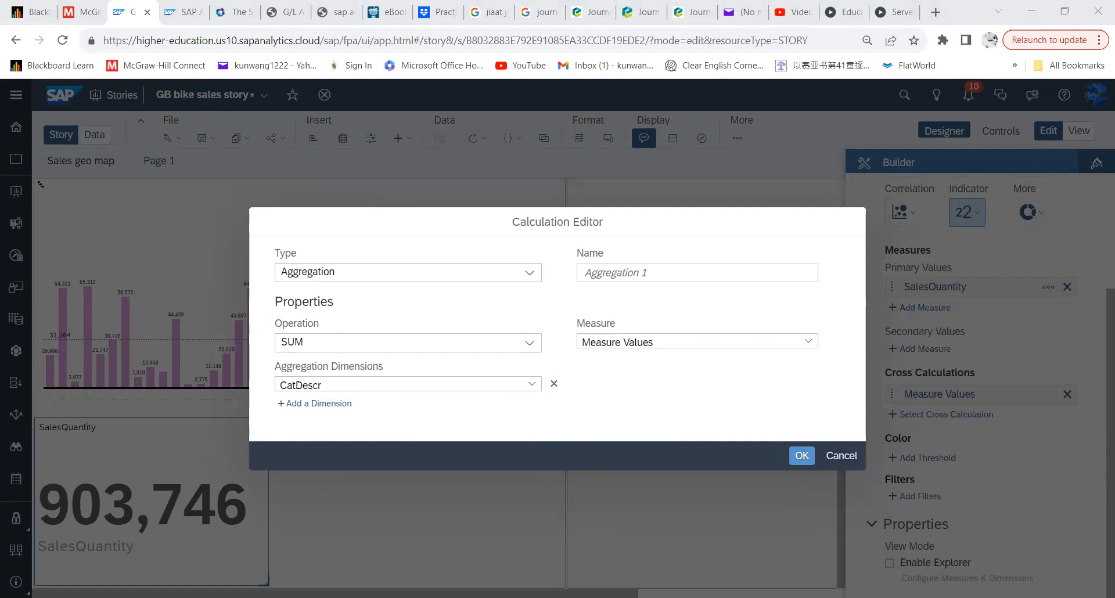
click(660, 291)
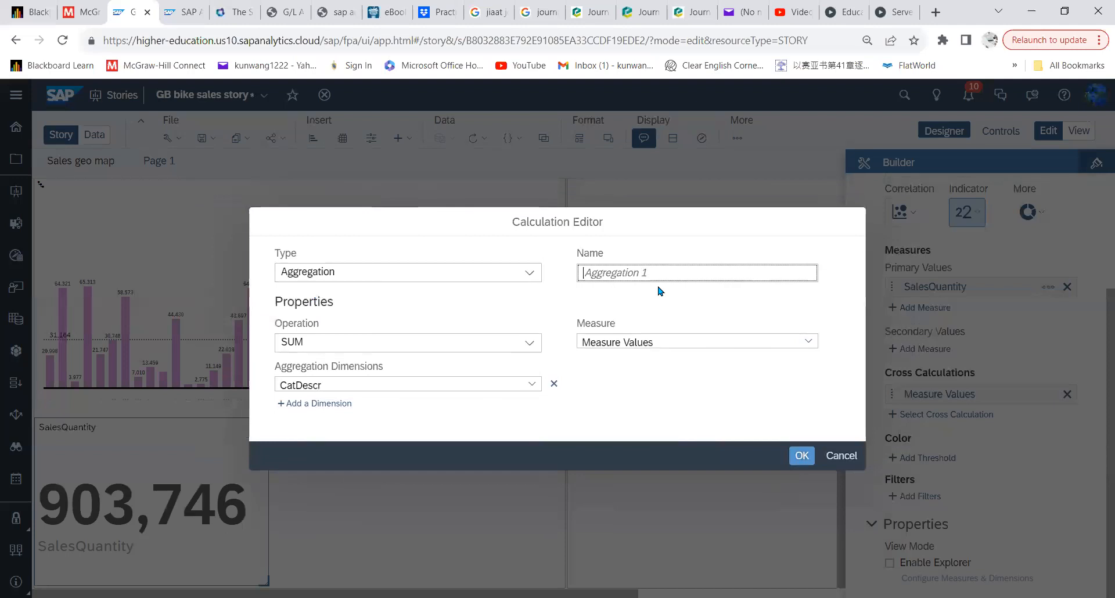
text(Aver)
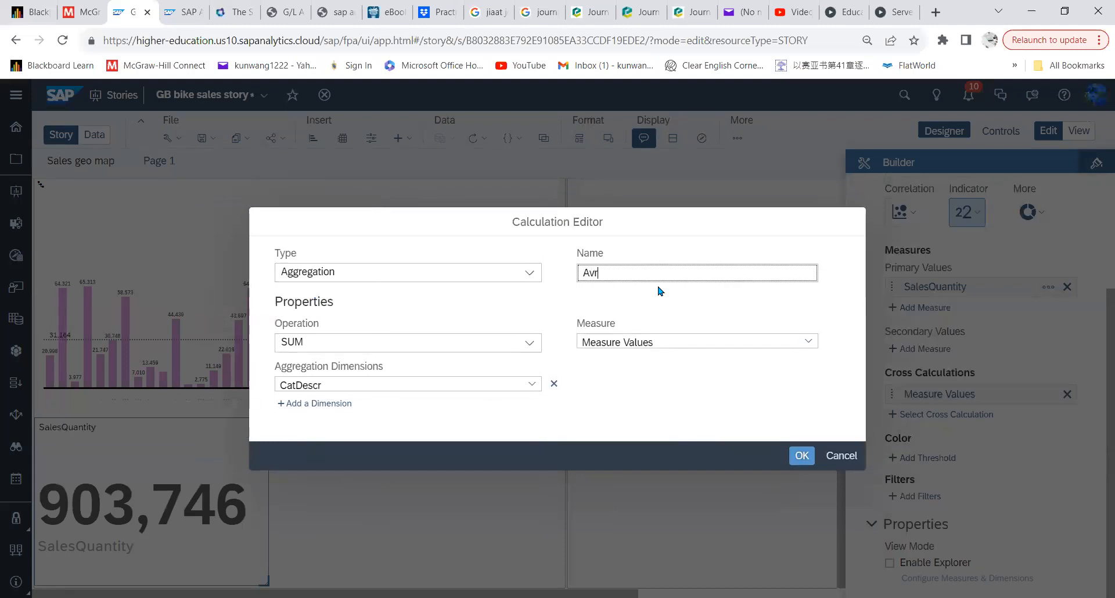
text(age)
text( Slae)
click(527, 344)
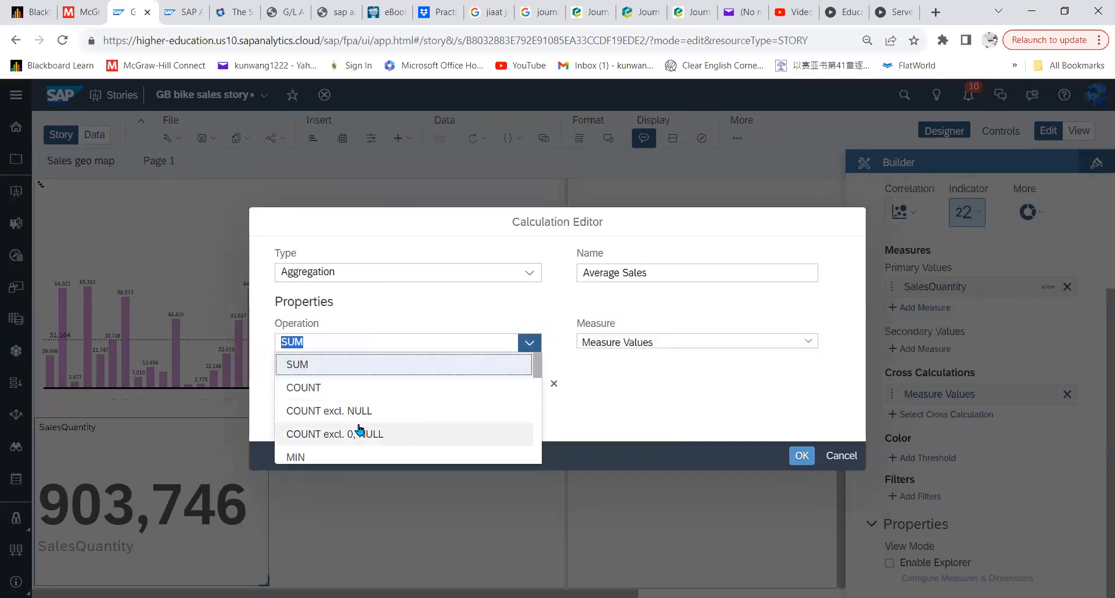
scroll(360, 430, down, 3)
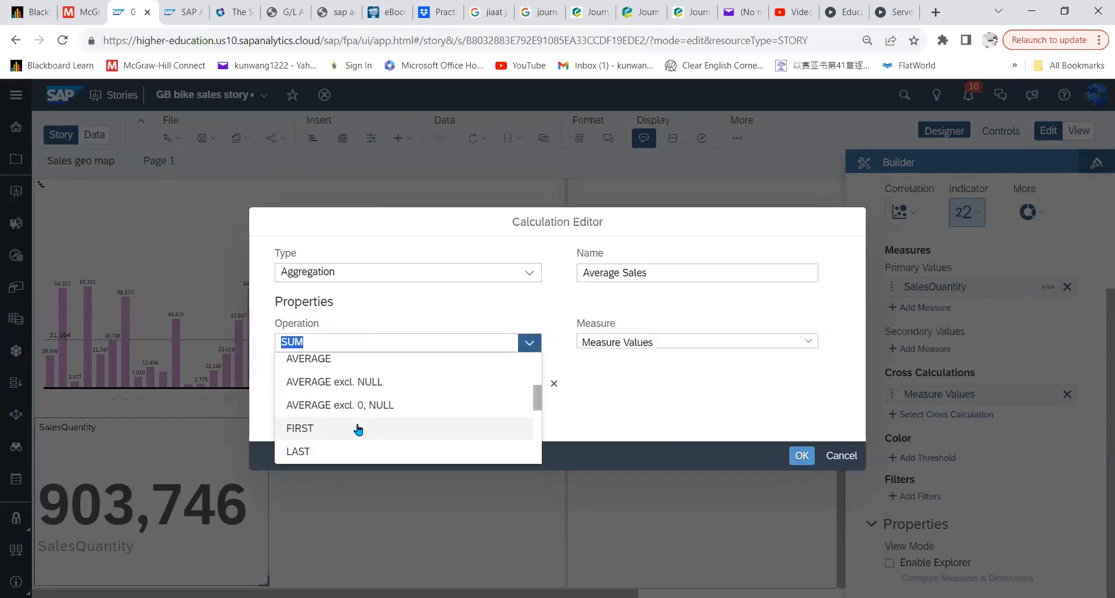
click(312, 361)
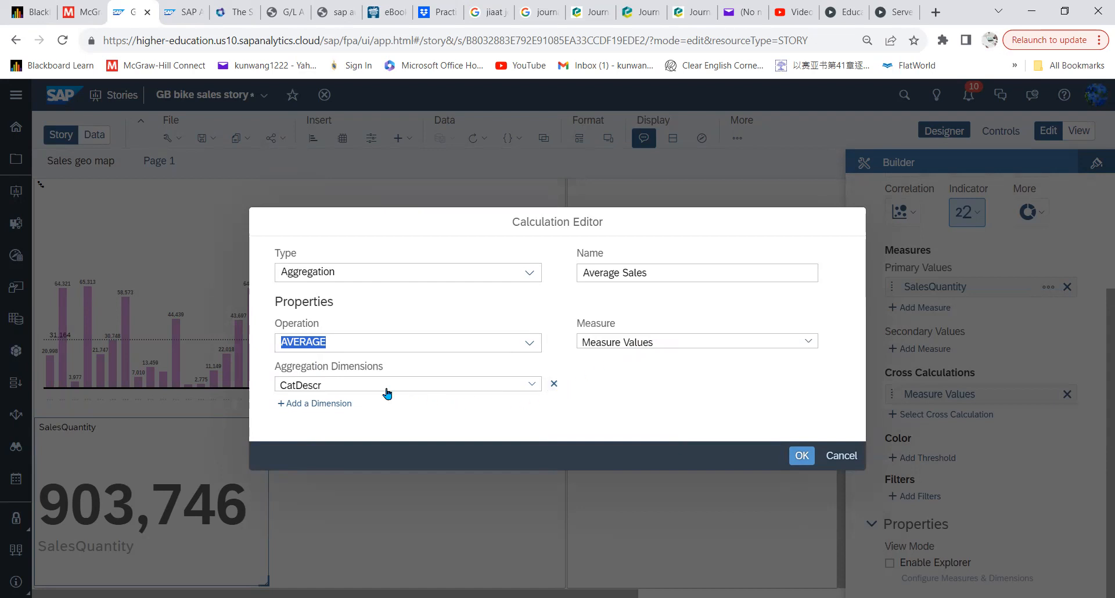
- Set the Average Sales calculation's aggregation dimension to Product, keep the AVERAGE operation, and apply the calculation
click(532, 384)
click(532, 386)
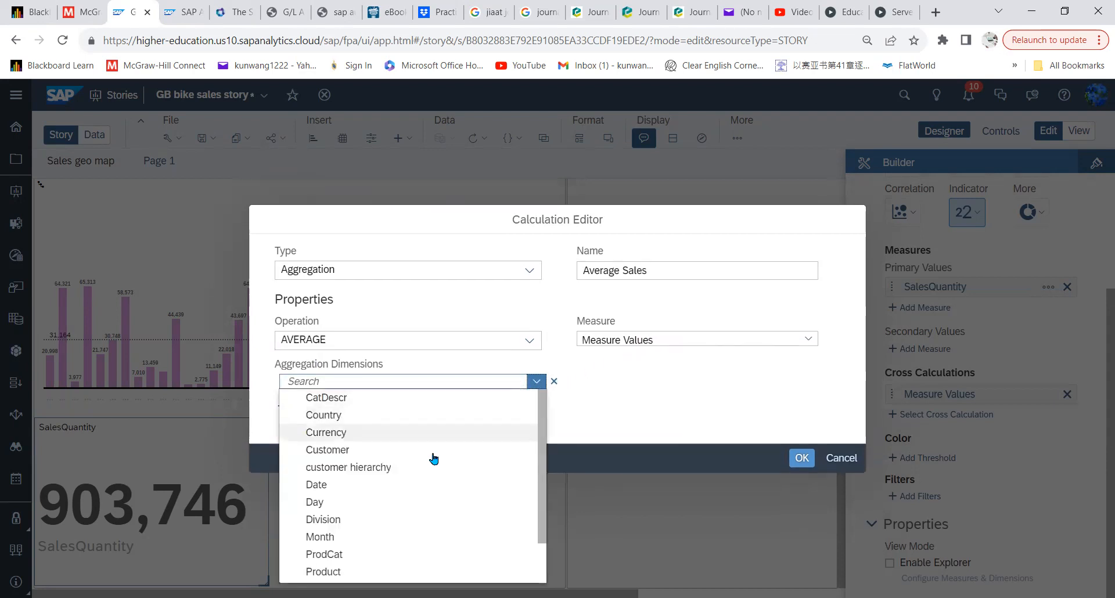
scroll(375, 482, down, 2)
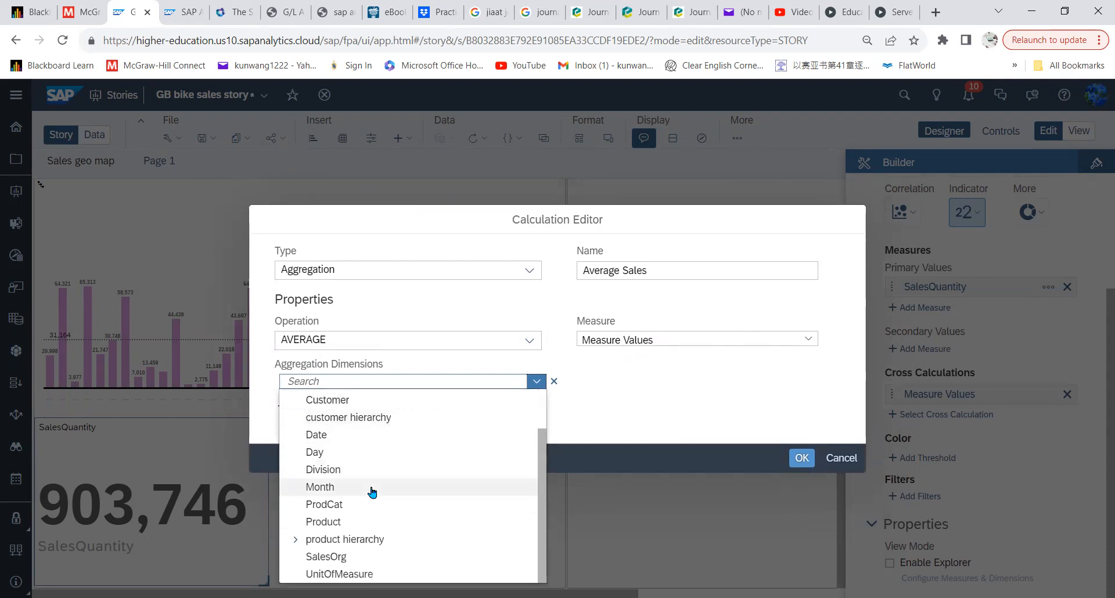
click(339, 523)
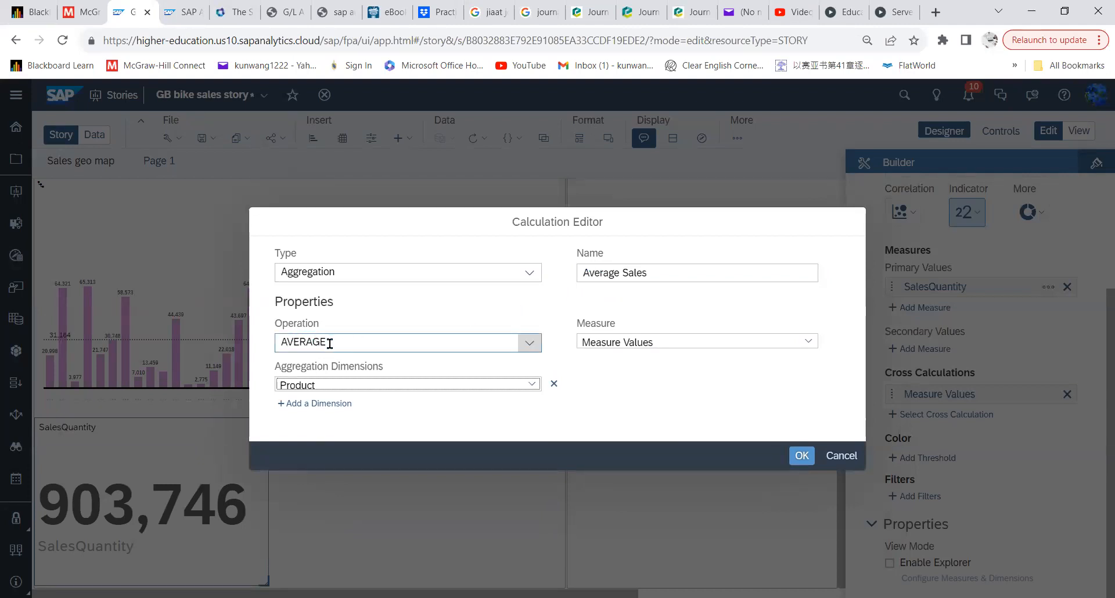
click(529, 343)
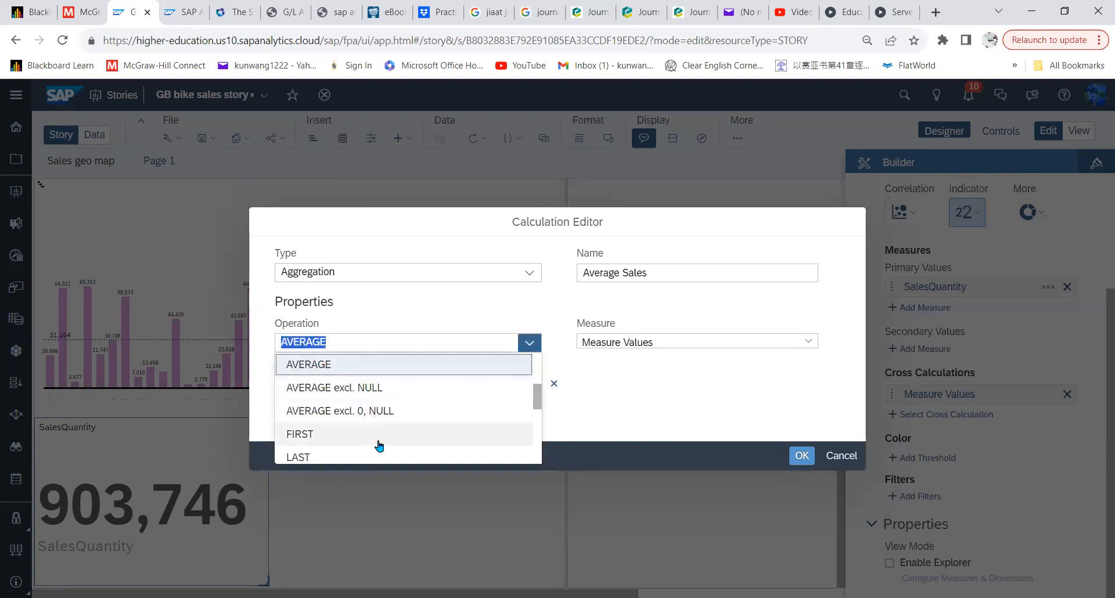
click(412, 316)
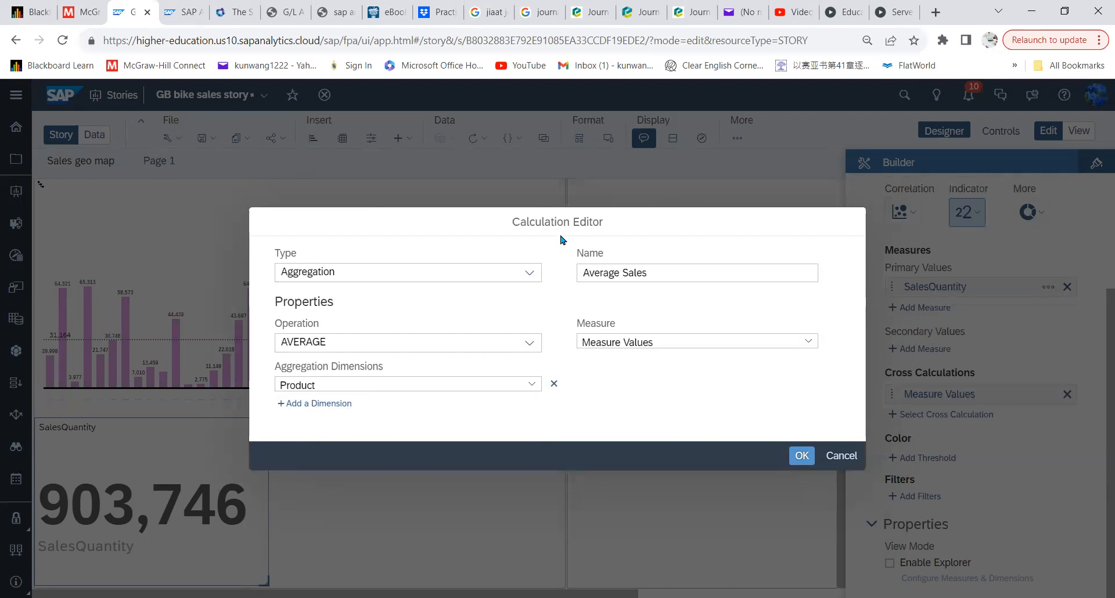
click(802, 457)
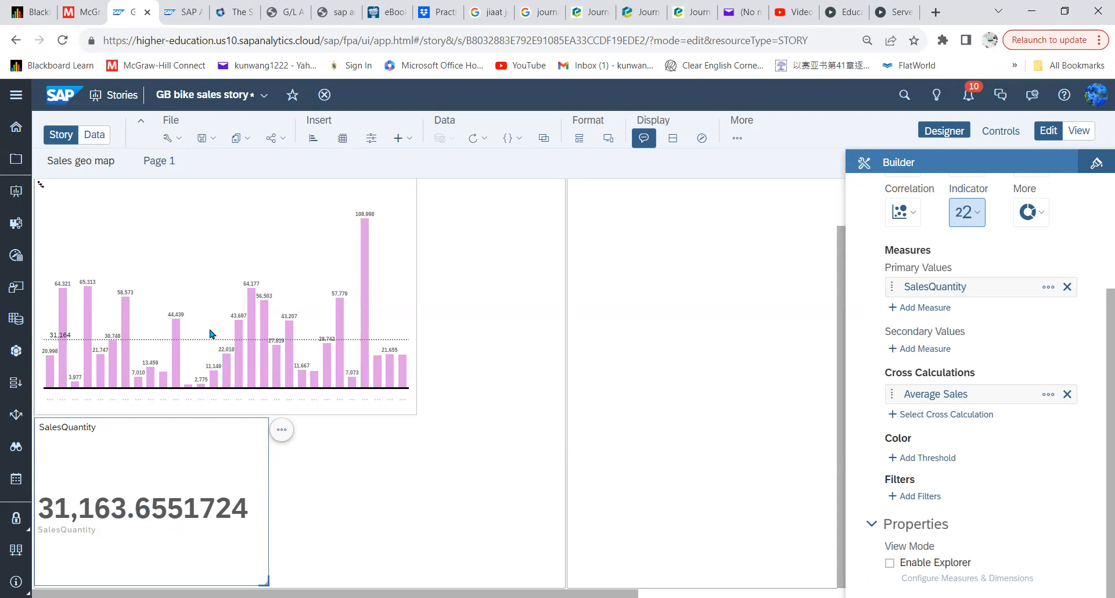
- Set the number format of the SalesQuantity measure in the numeric point chart to 0 decimal places
mouse_move(208, 344)
mouse_move(314, 343)
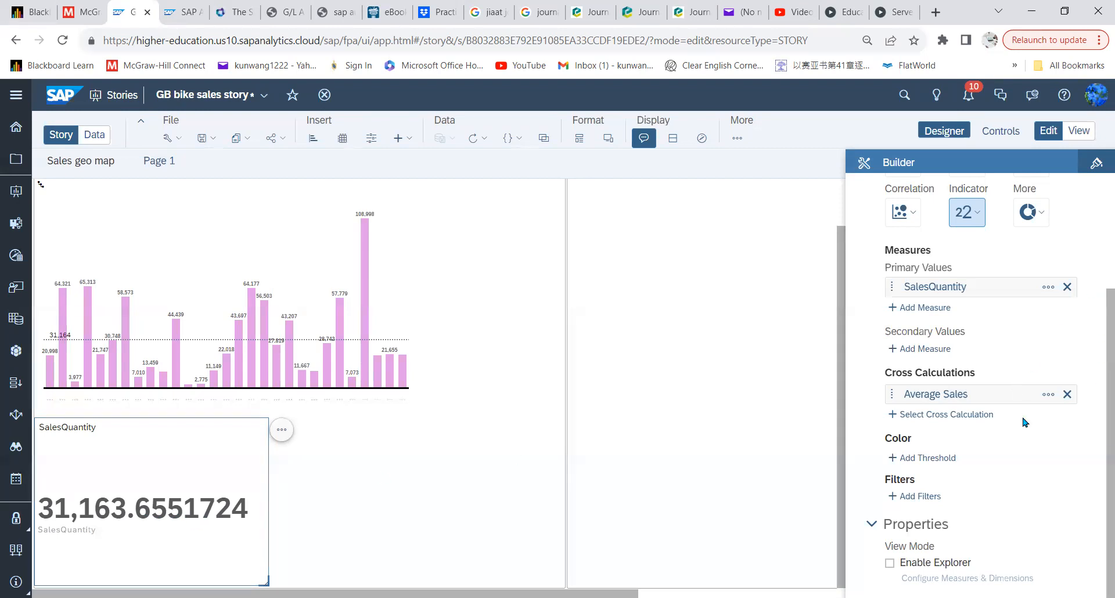
scroll(1025, 422, up, 3)
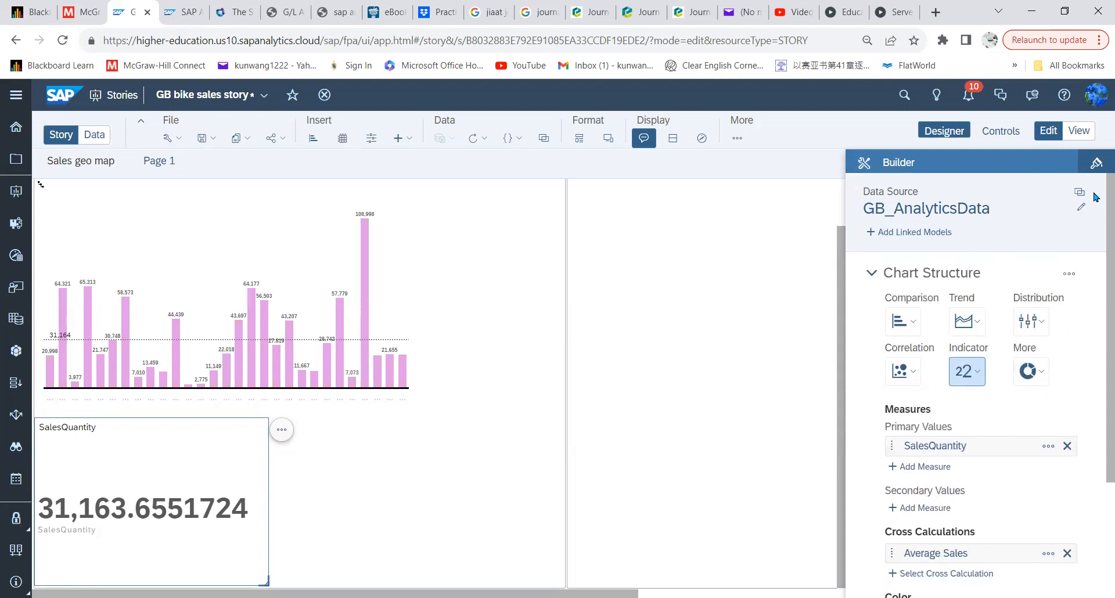
click(1097, 164)
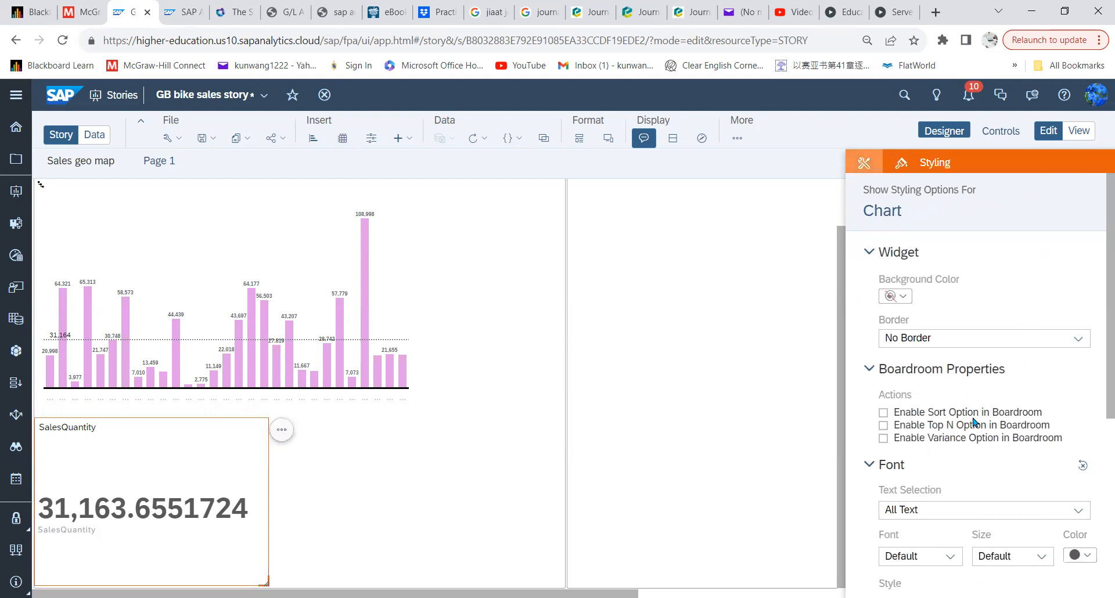
scroll(976, 423, down, 4)
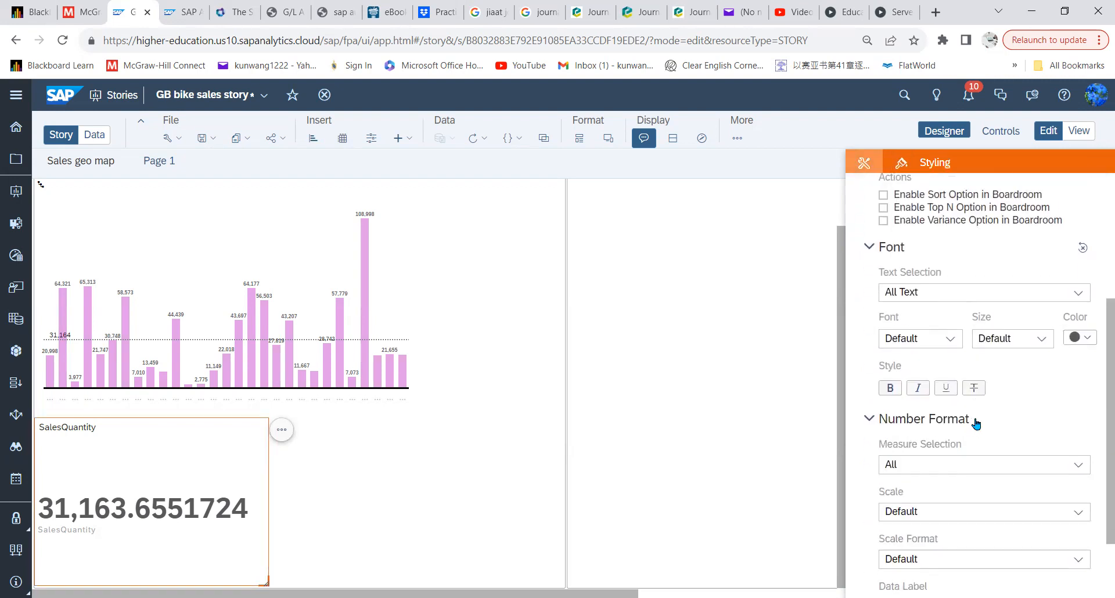
scroll(976, 422, down, 2)
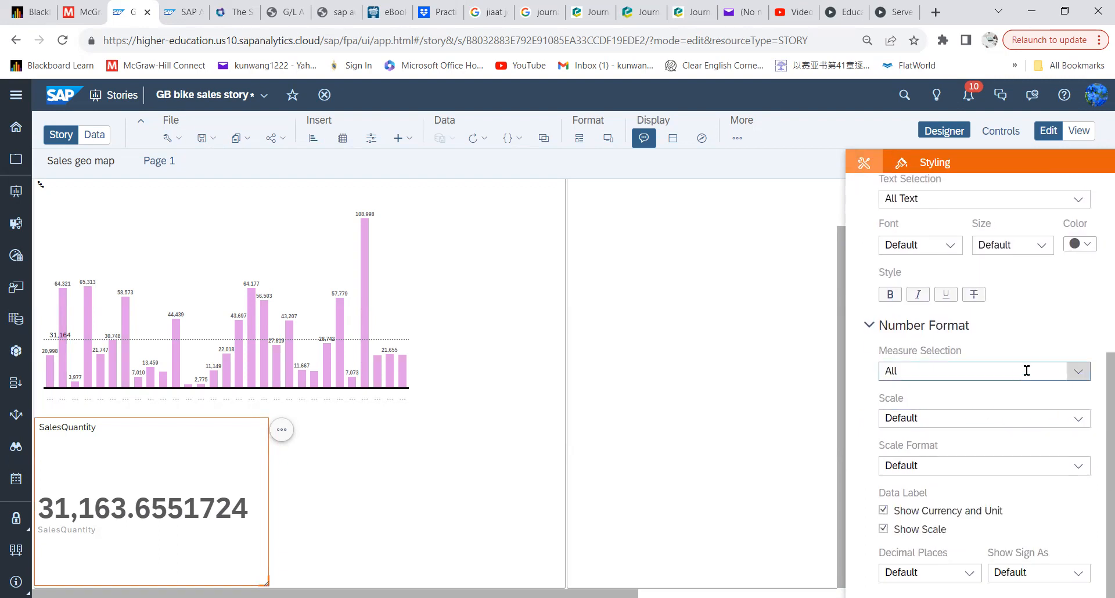
click(1078, 373)
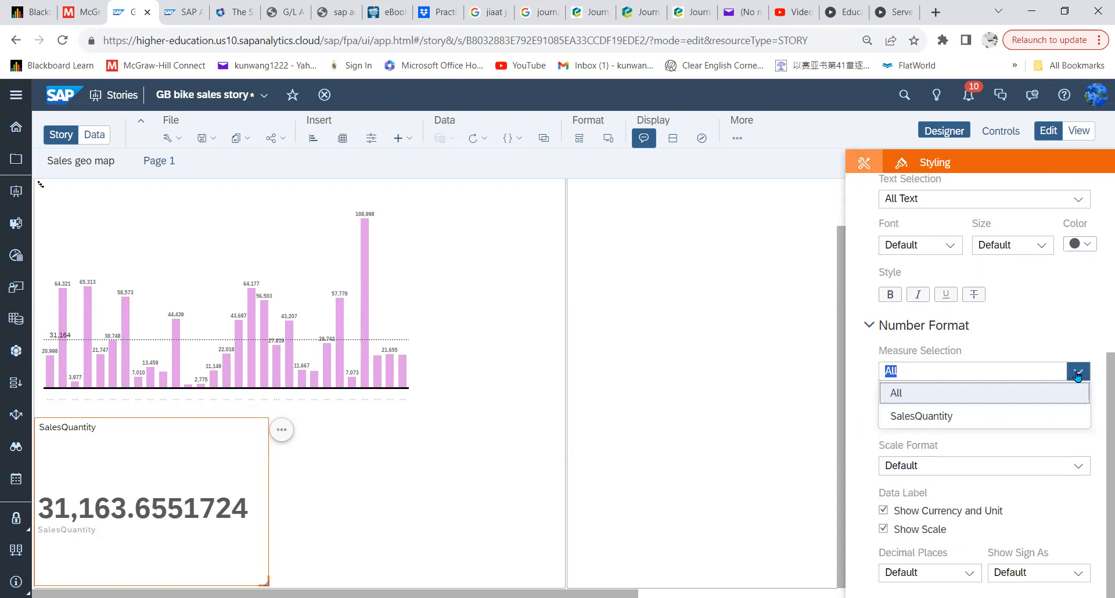
click(955, 417)
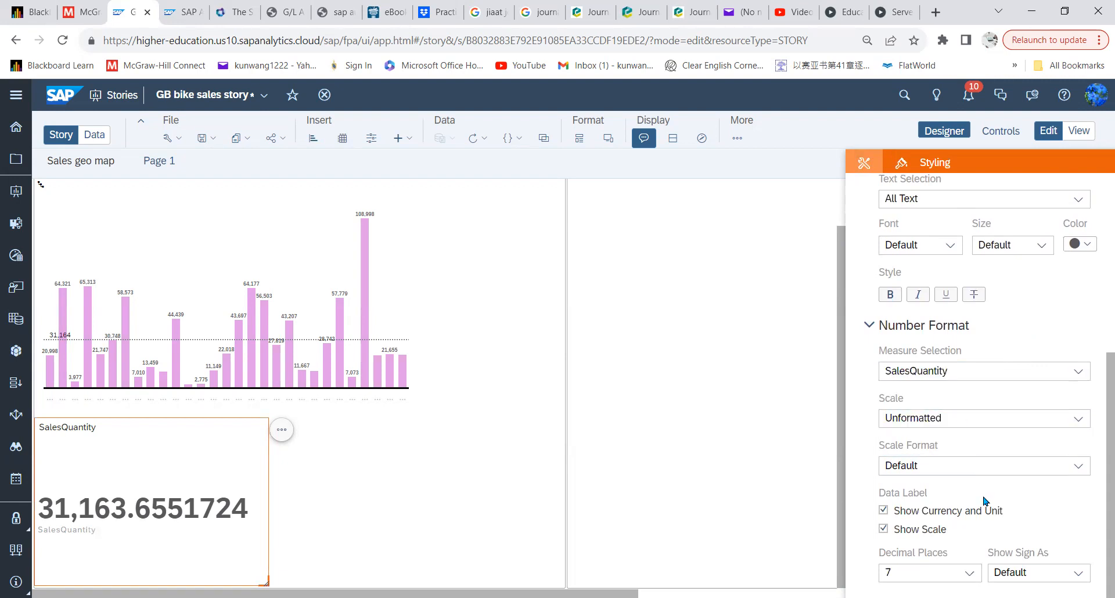
click(969, 573)
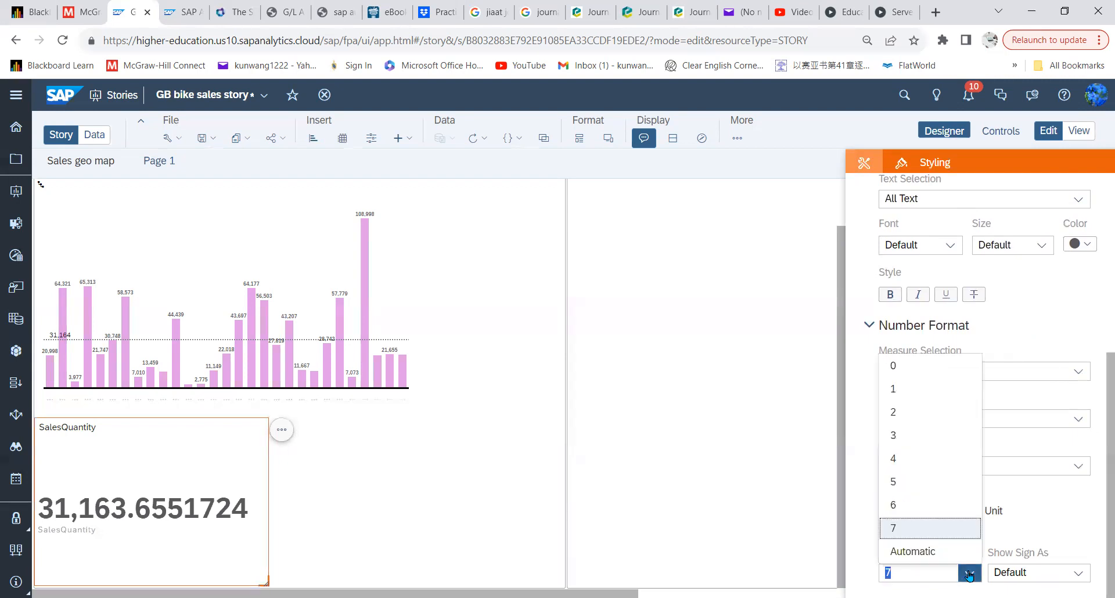
click(926, 367)
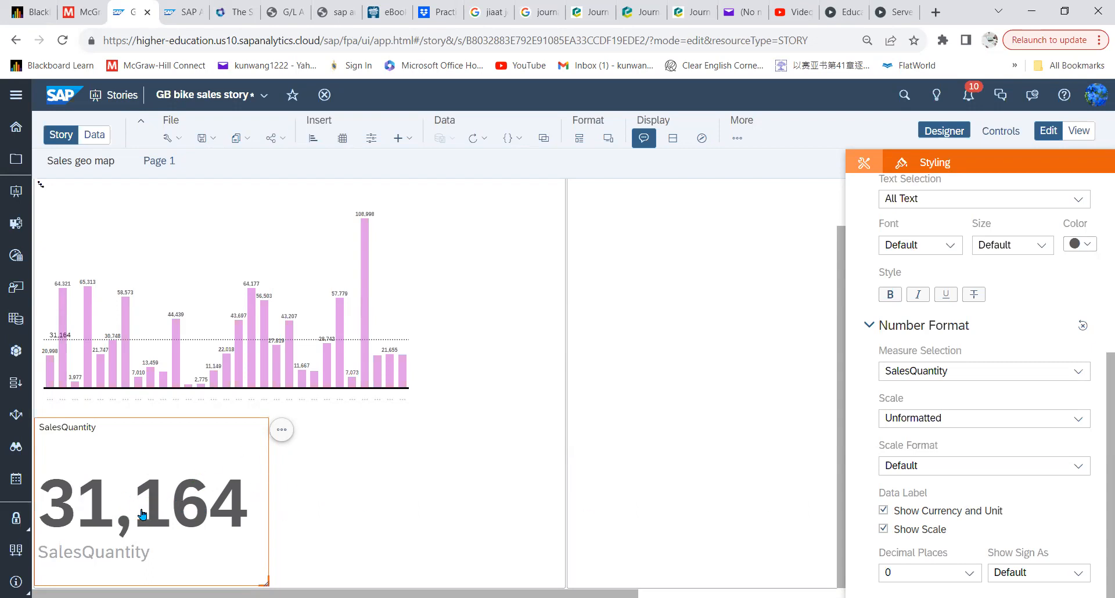
- Set all text of the numeric point chart to size 48 in Times New Roman
scroll(981, 460, up, 1)
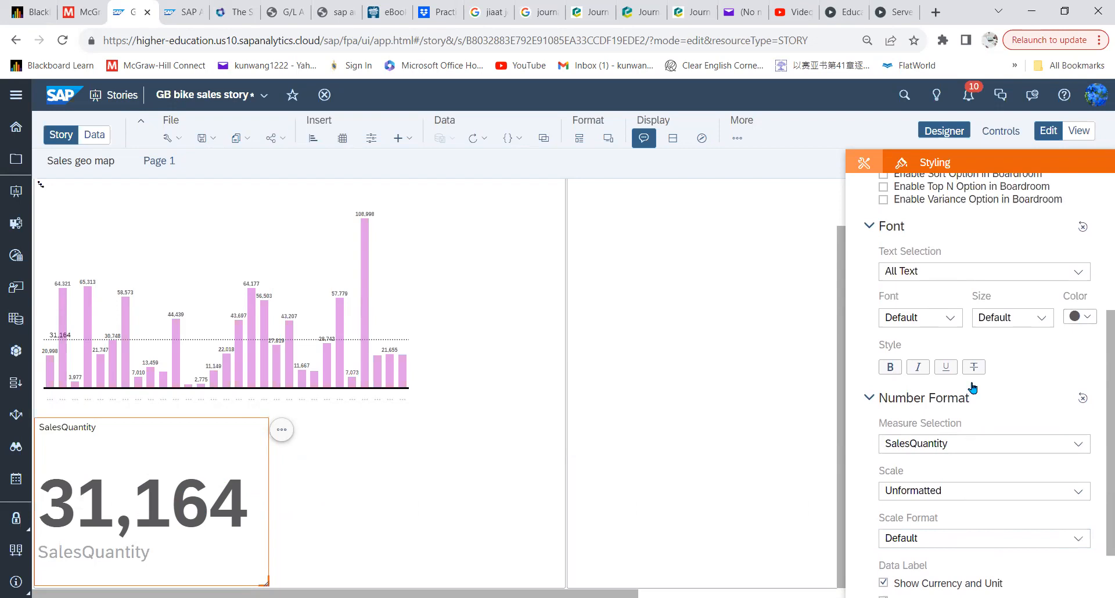
click(1043, 320)
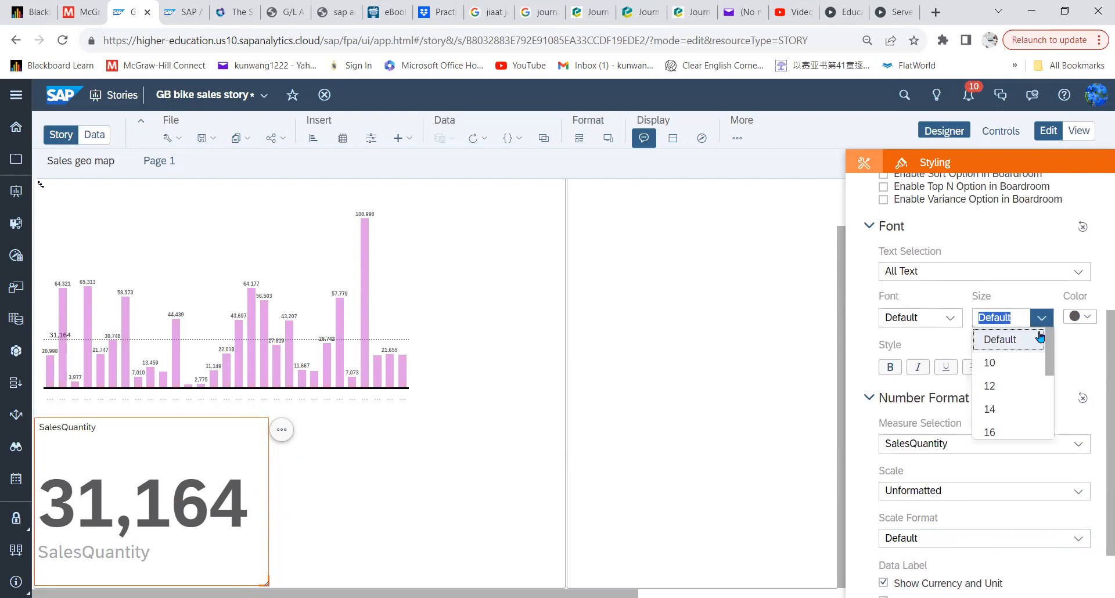
scroll(1012, 405, down, 3)
click(995, 429)
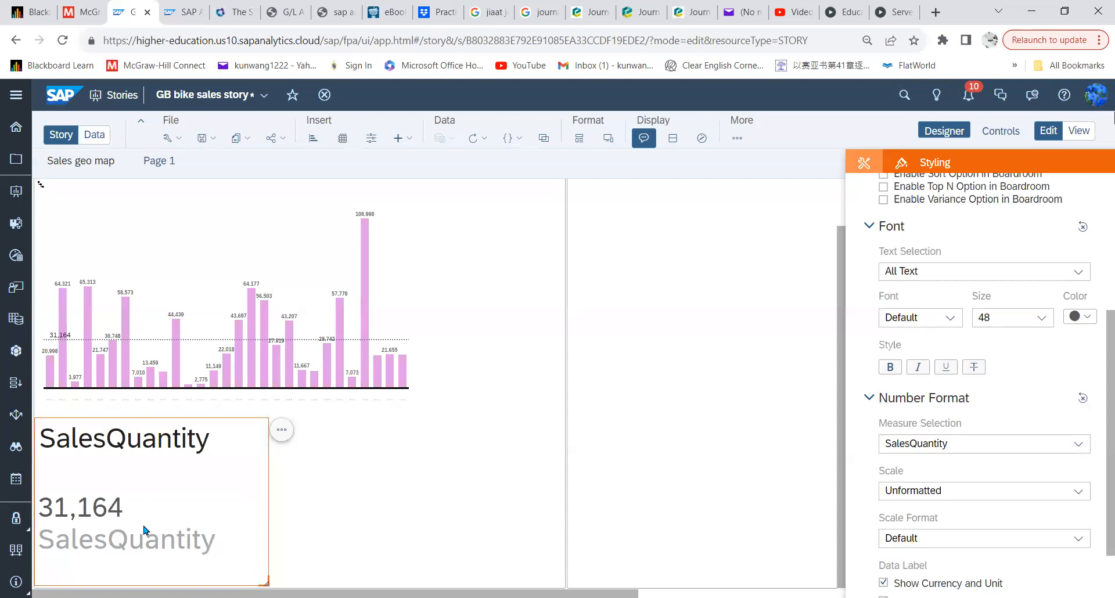
click(952, 320)
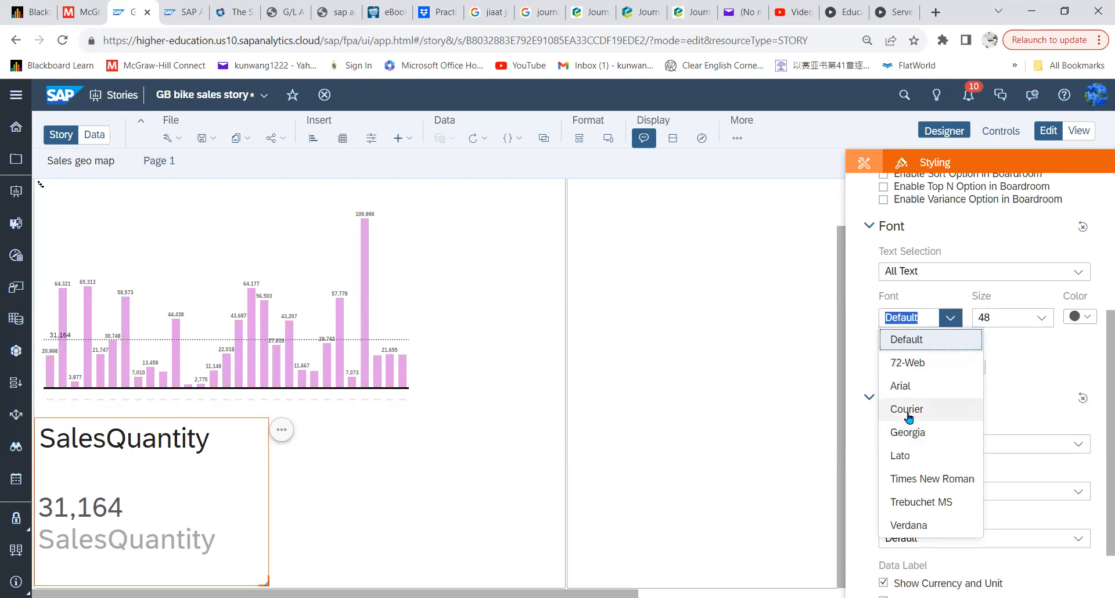
click(929, 480)
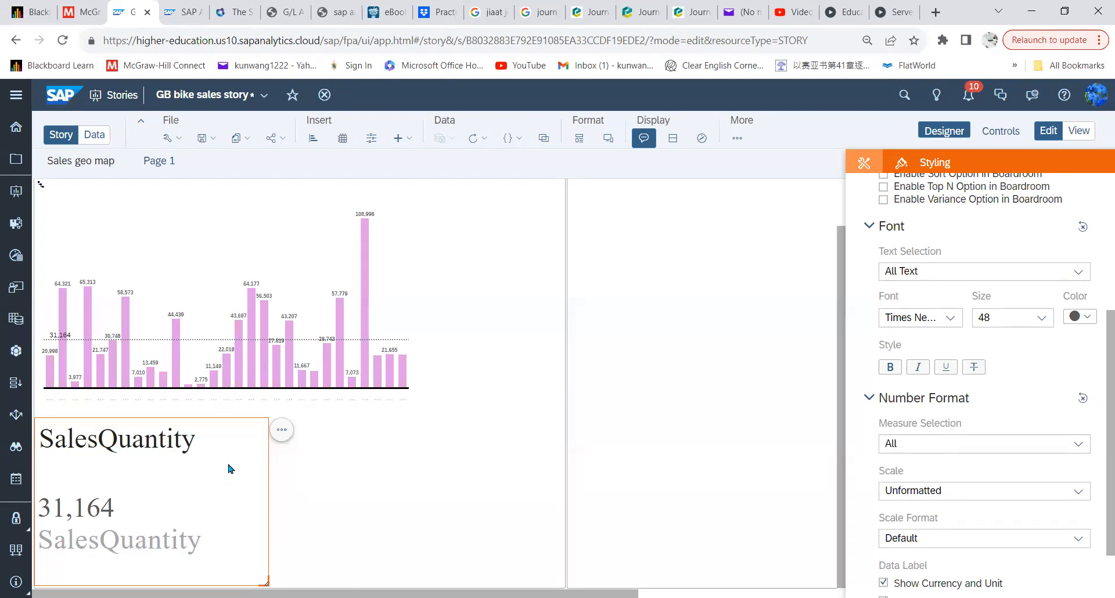
- Hide the numeric point's primary value labels, and try hiding its chart title before showing the title again
click(281, 431)
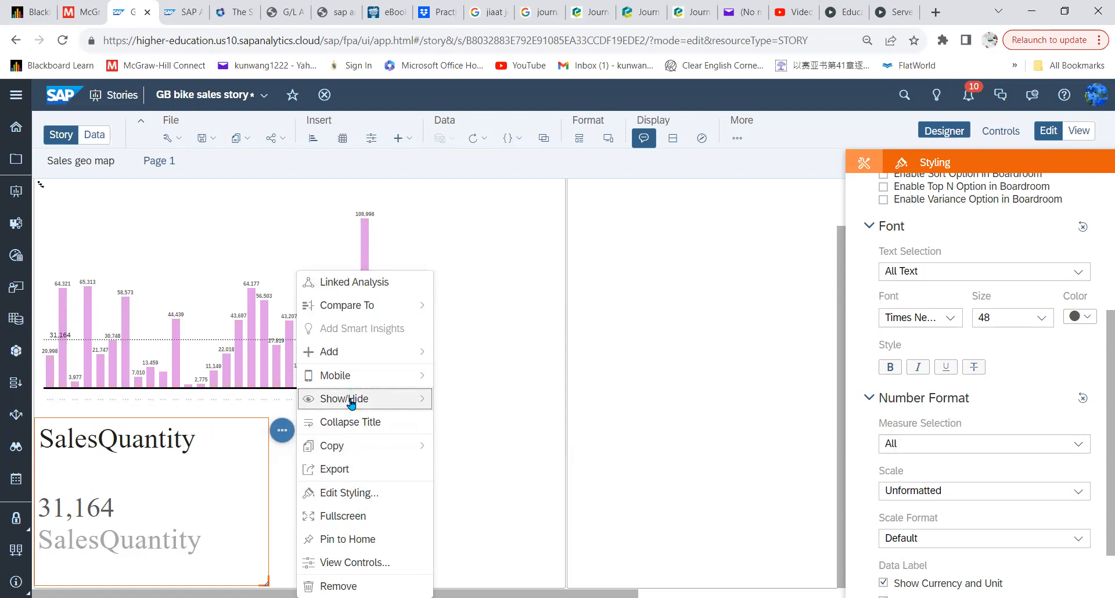
click(405, 403)
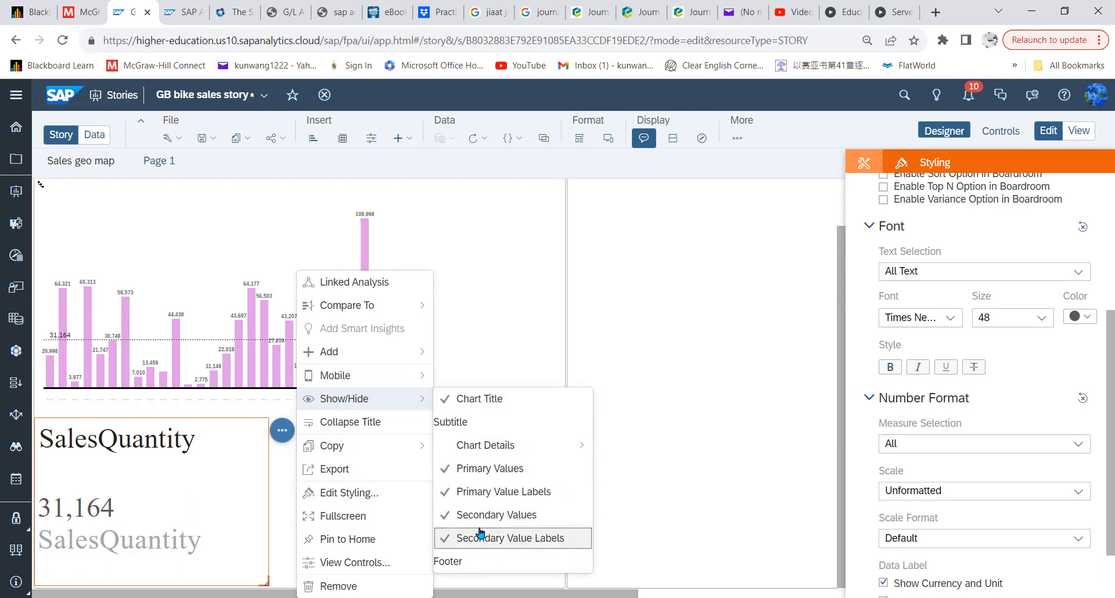
click(440, 498)
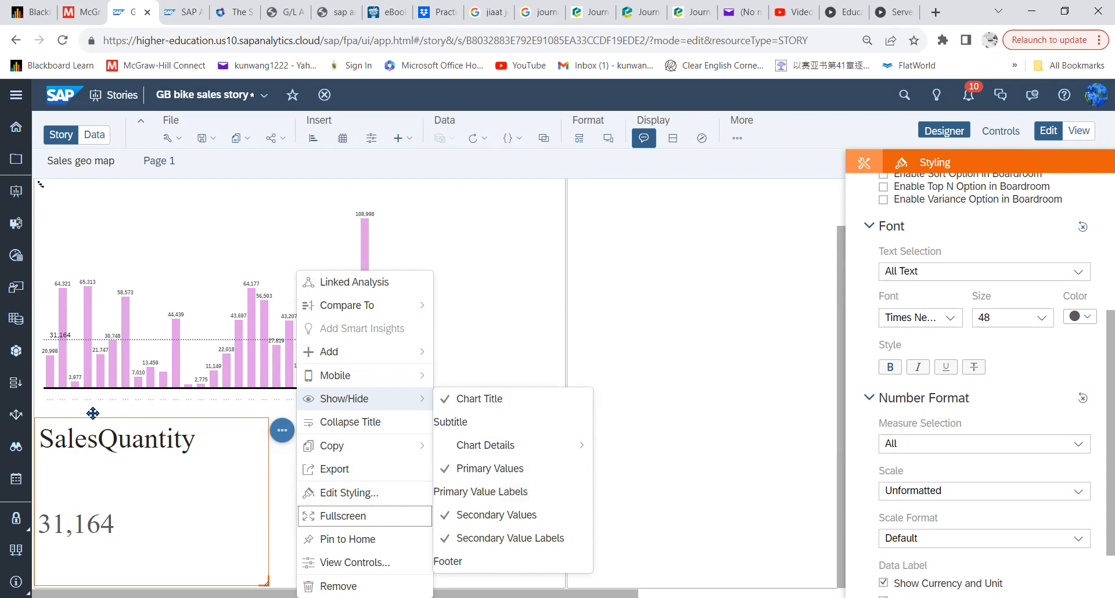
click(447, 405)
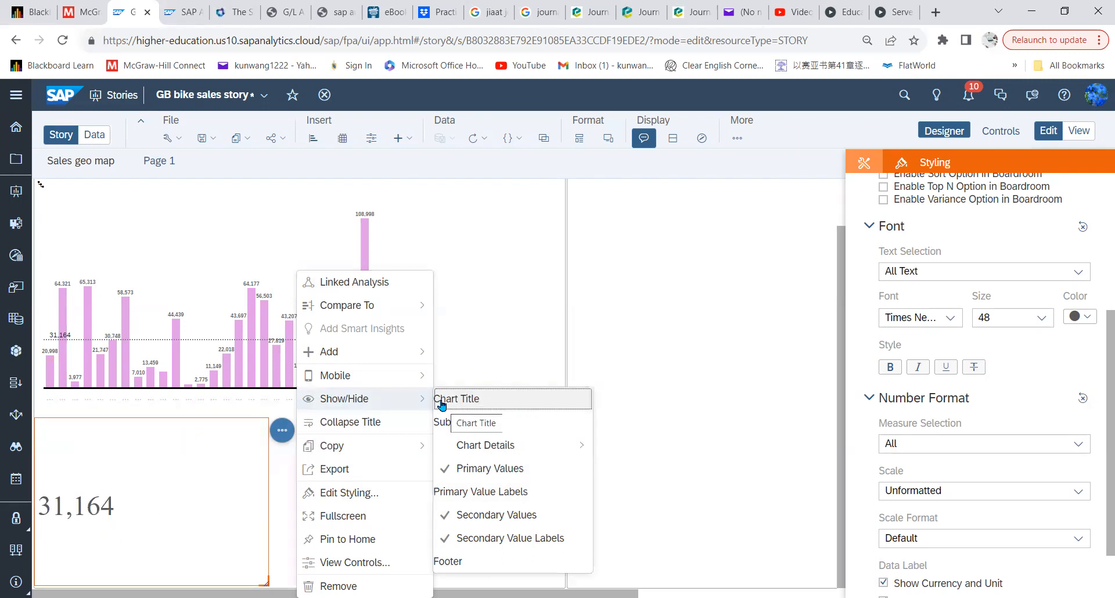
click(442, 404)
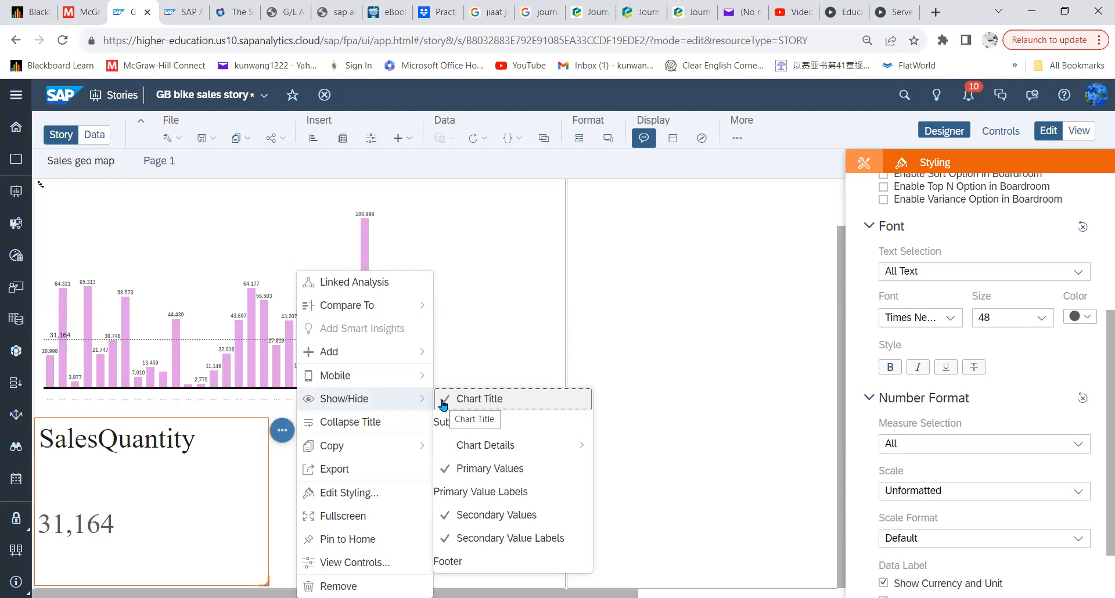
click(481, 354)
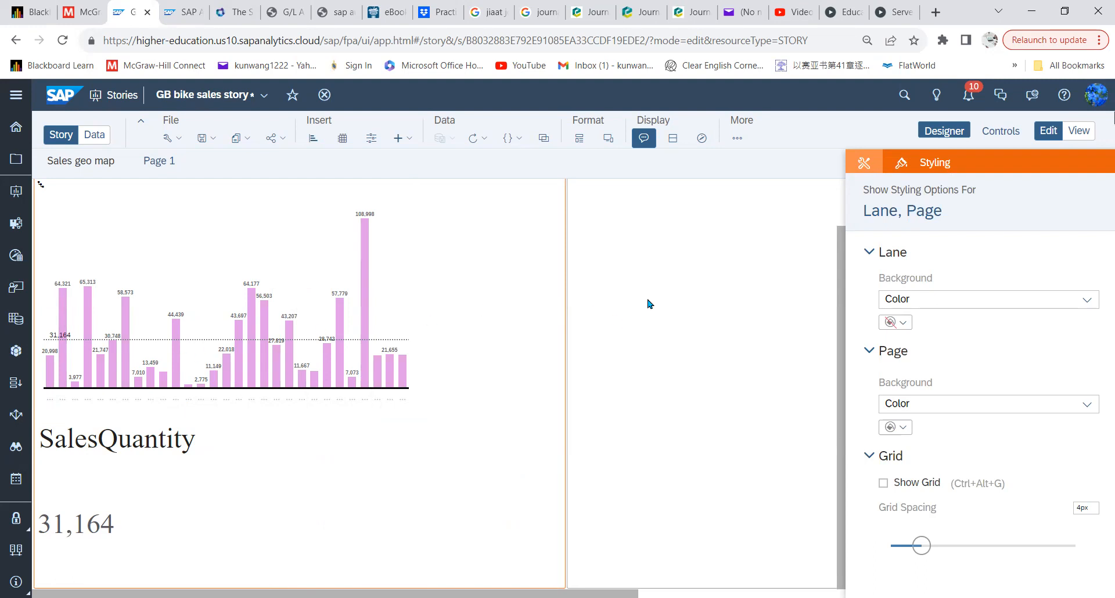
- Insert a new chart in the empty second lane and narrow the first lane to about the bar chart's width
click(657, 282)
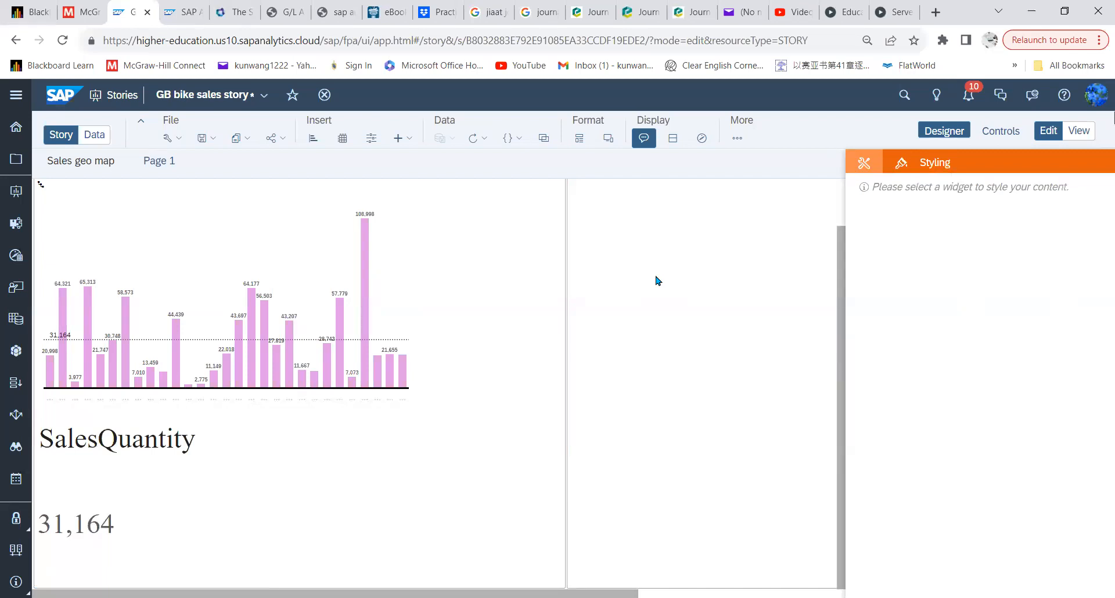
click(683, 276)
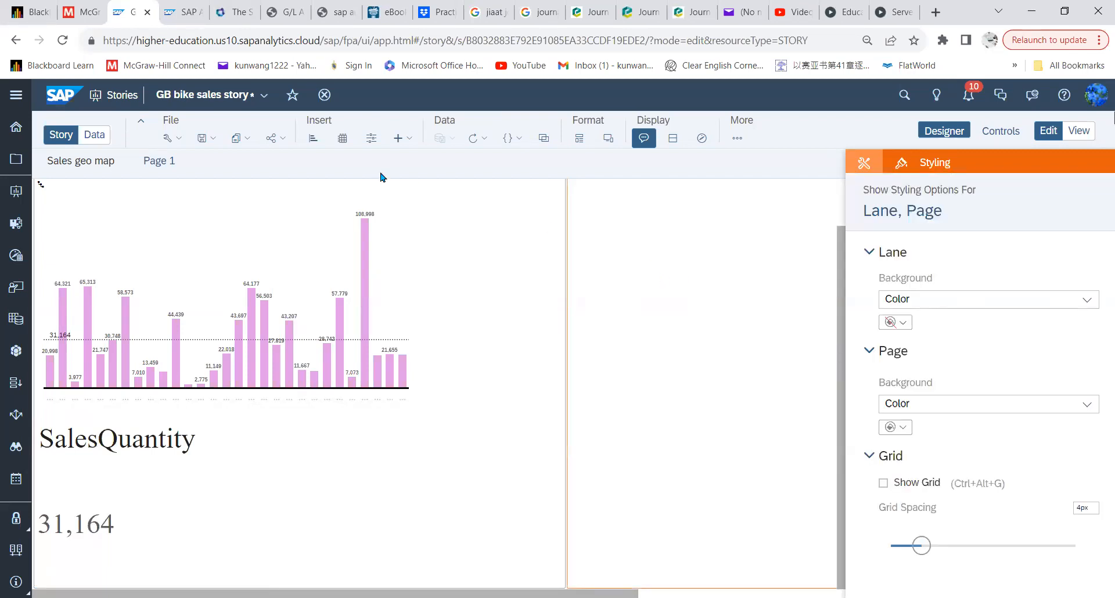
click(312, 139)
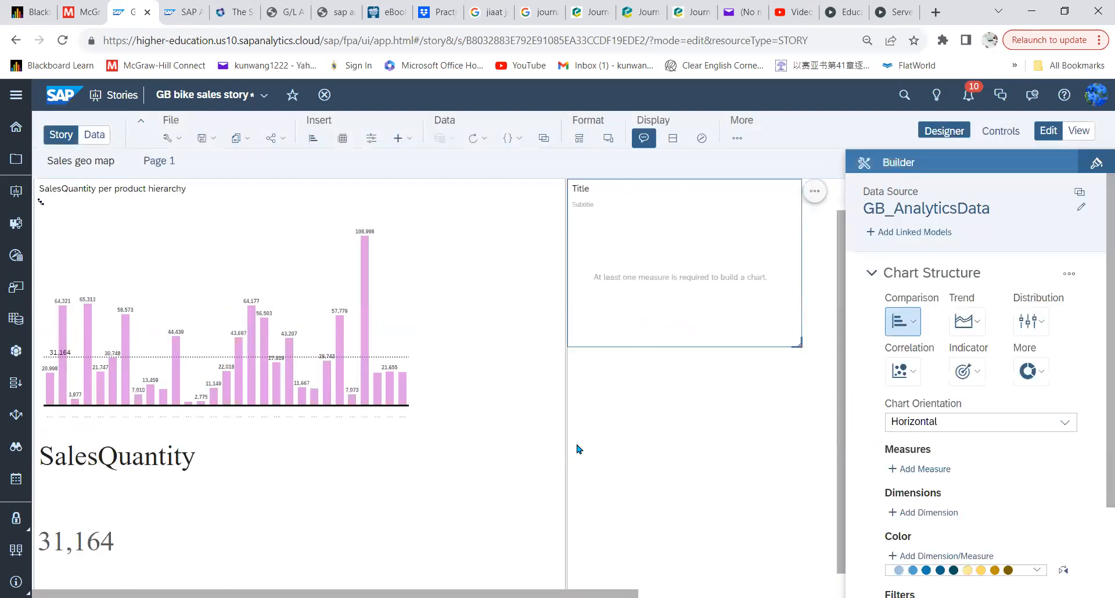
drag(565, 441, 454, 443)
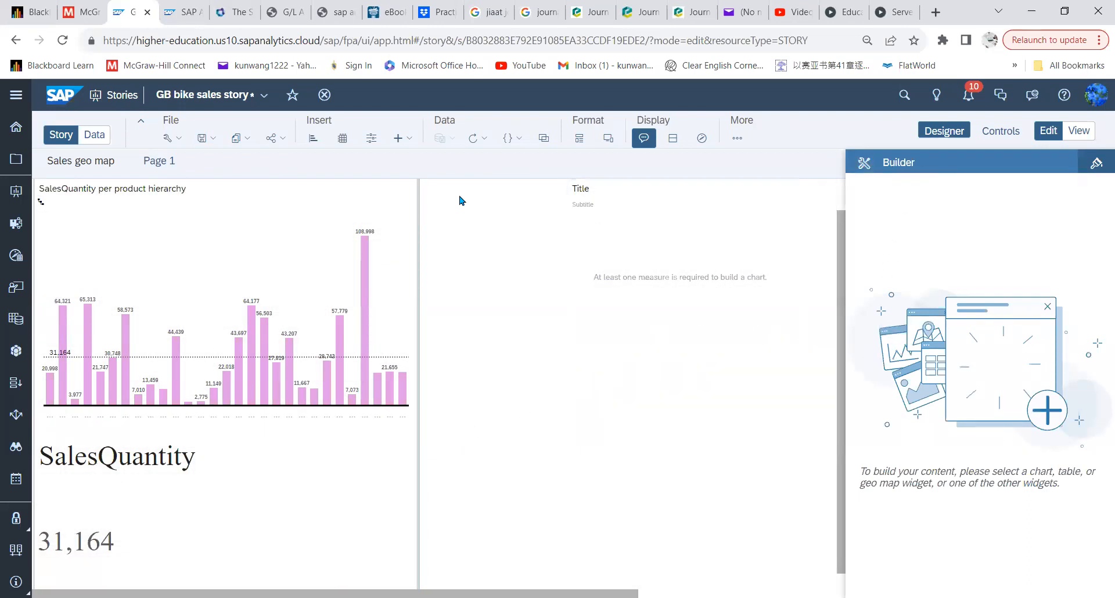
- Insert another empty chart beside the new one in the second lane and remove it again
click(314, 140)
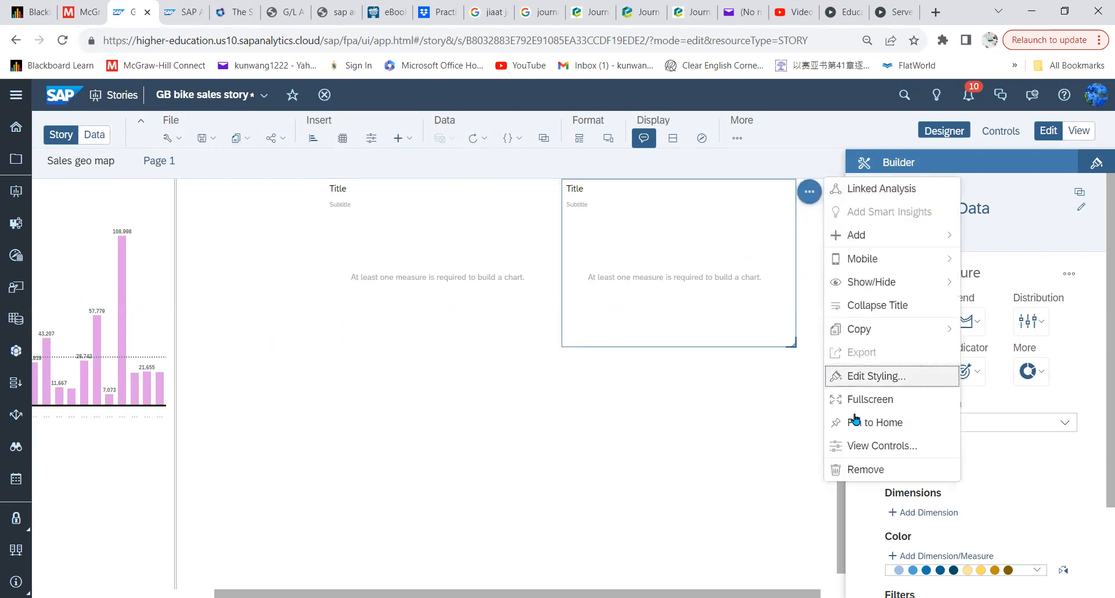
click(865, 469)
click(398, 246)
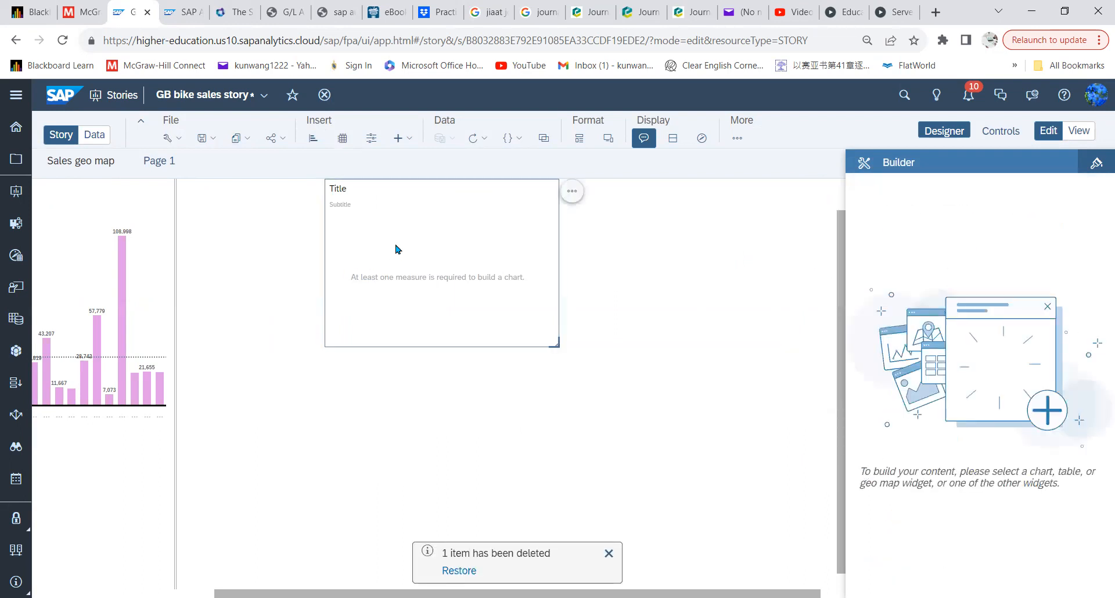
- Widen the first lane toward the empty chart in the second lane and select that chart for building
click(175, 511)
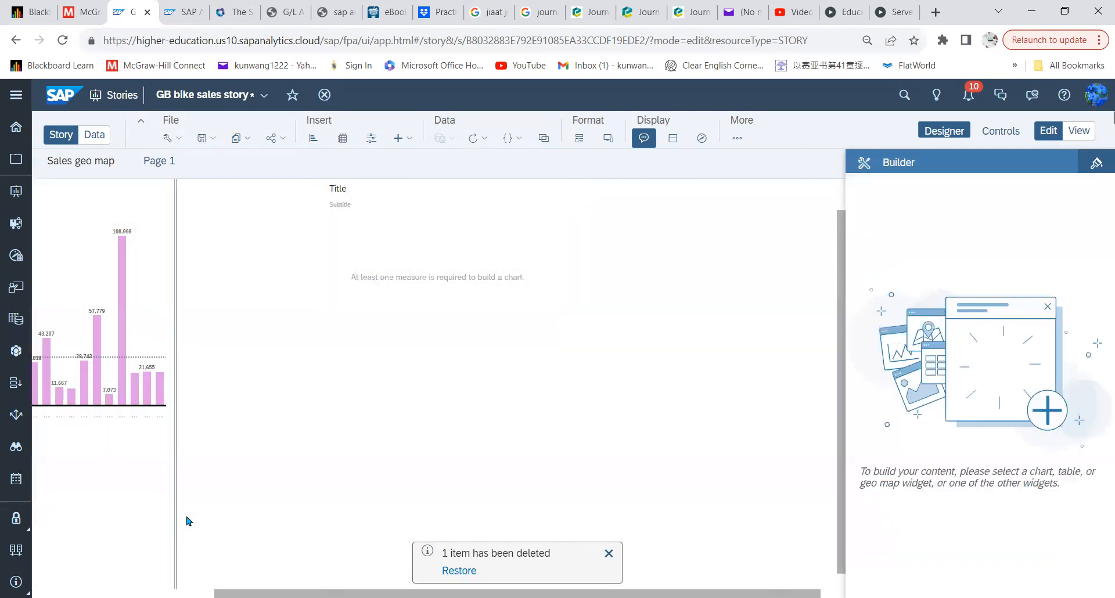
drag(174, 511, 324, 518)
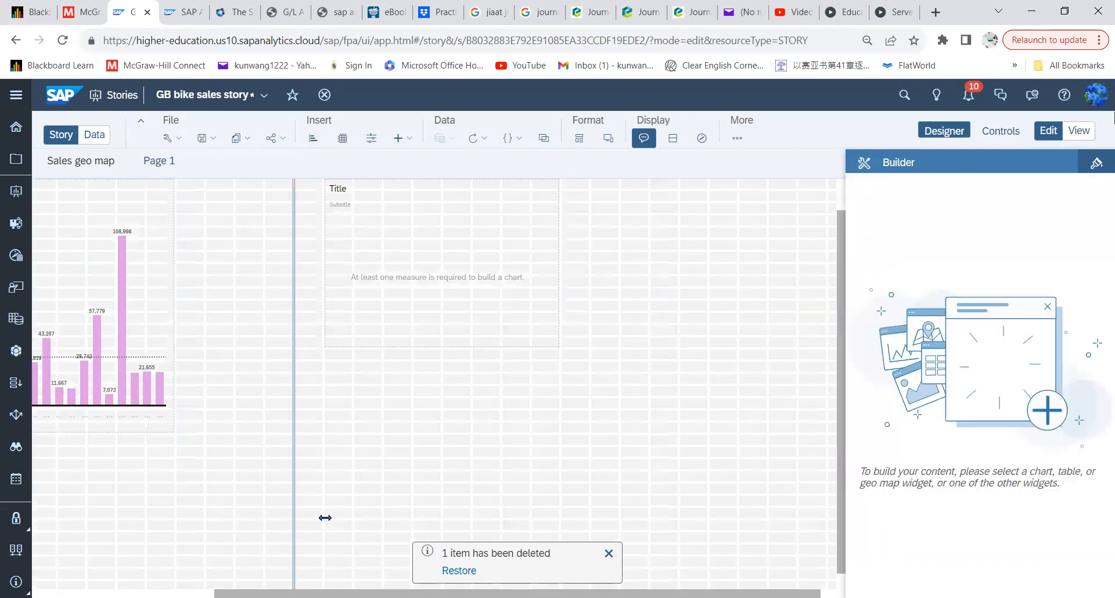
click(452, 280)
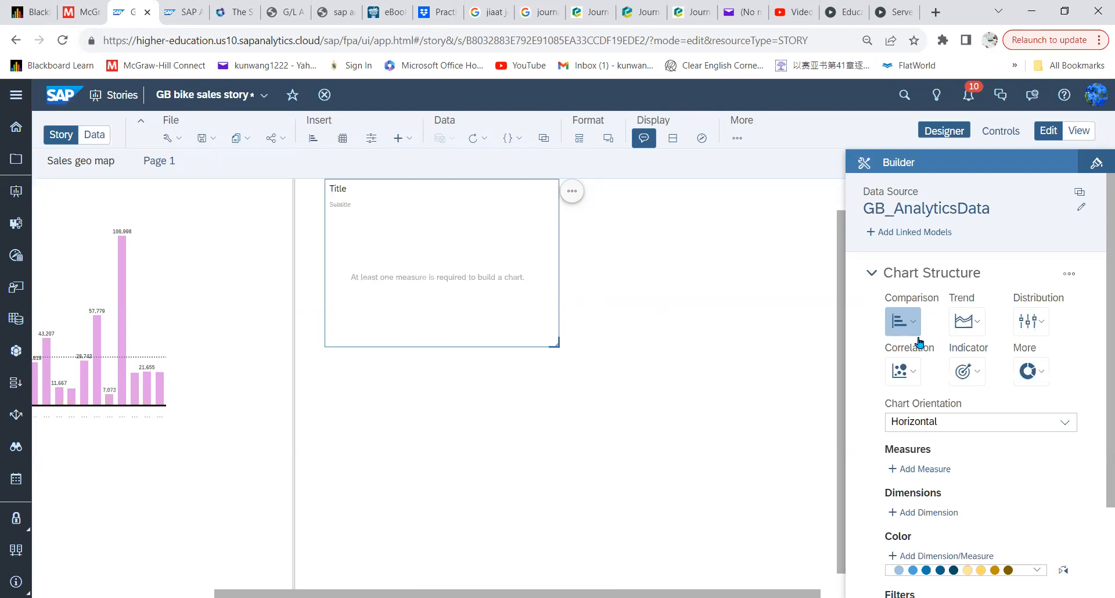
- Set the empty chart's orientation to Vertical and add the measures CostsUSD and RevenueUSD
click(1069, 430)
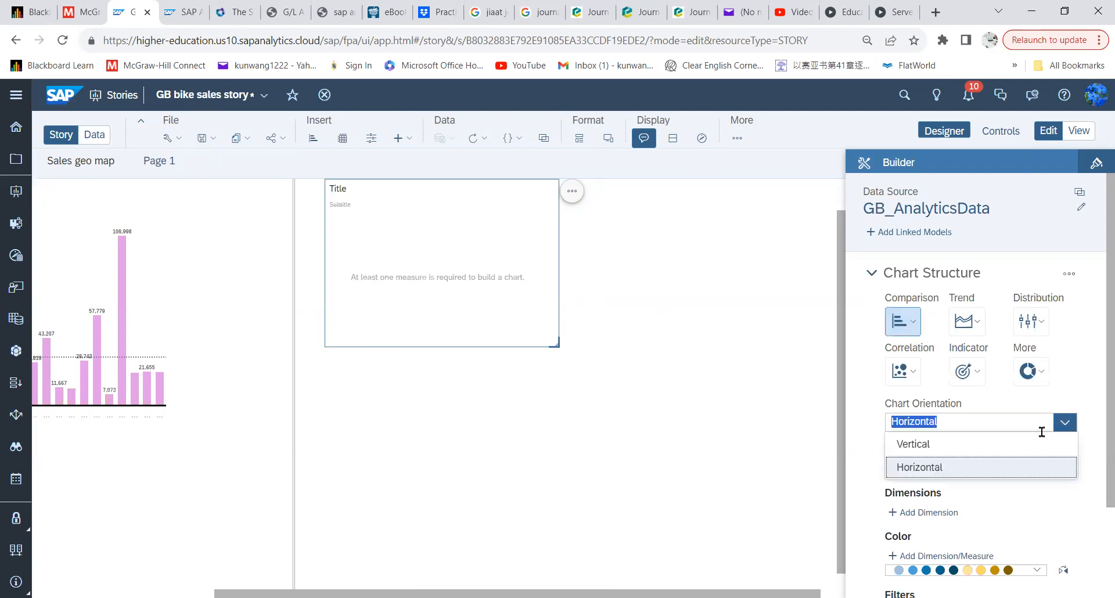
click(955, 449)
scroll(956, 453, down, 1)
click(941, 397)
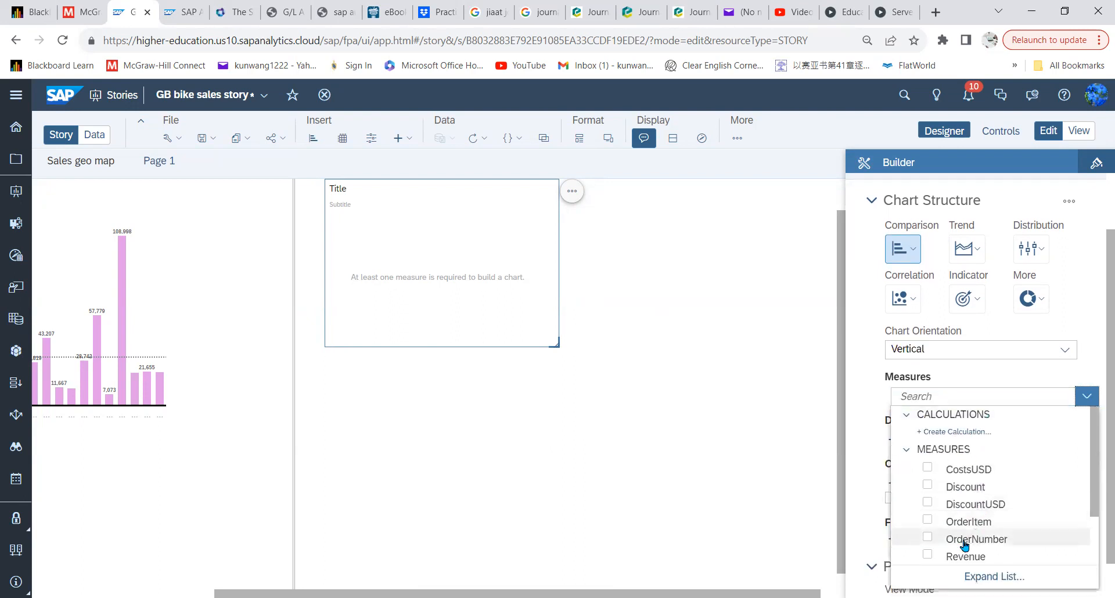
click(928, 469)
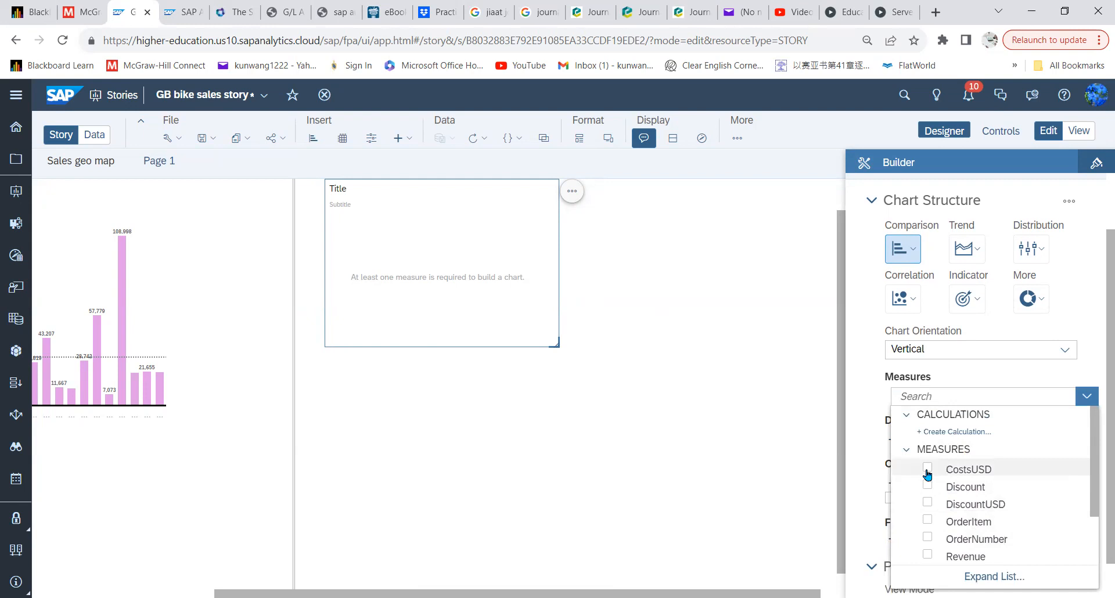
scroll(944, 520, down, 1)
click(928, 504)
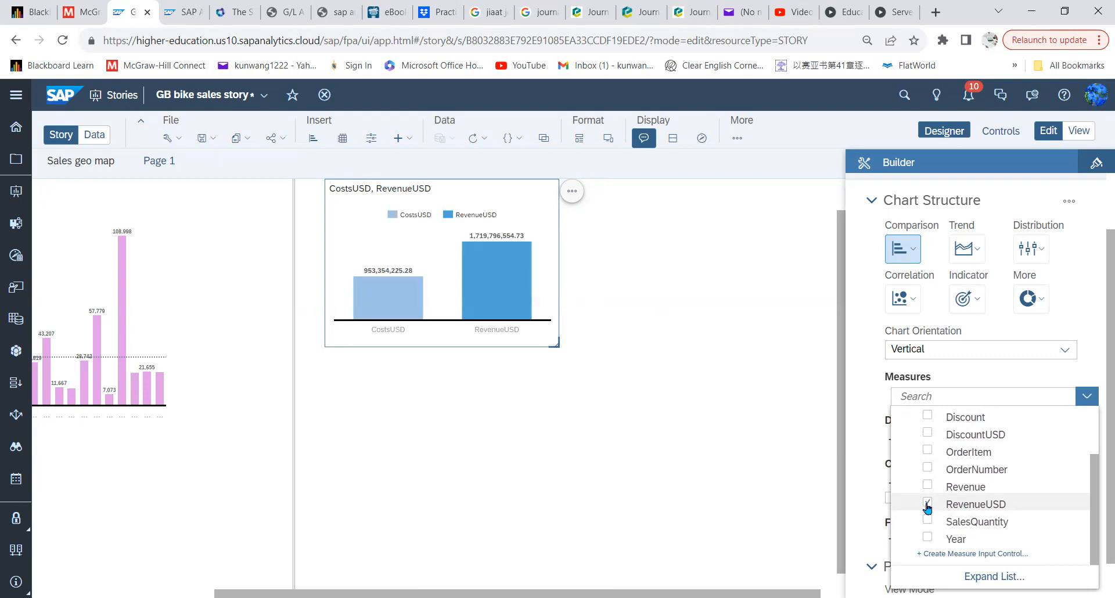
click(866, 463)
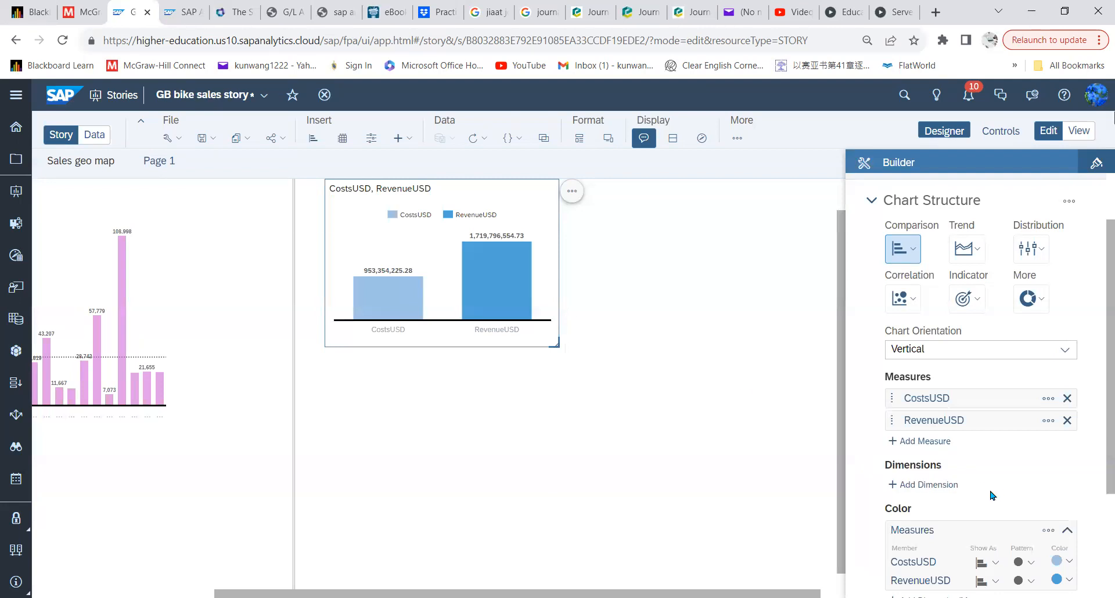
- Add SalesOrg as the dimension of the costs and revenue chart
scroll(1000, 484, down, 1)
scroll(1000, 484, down, 3)
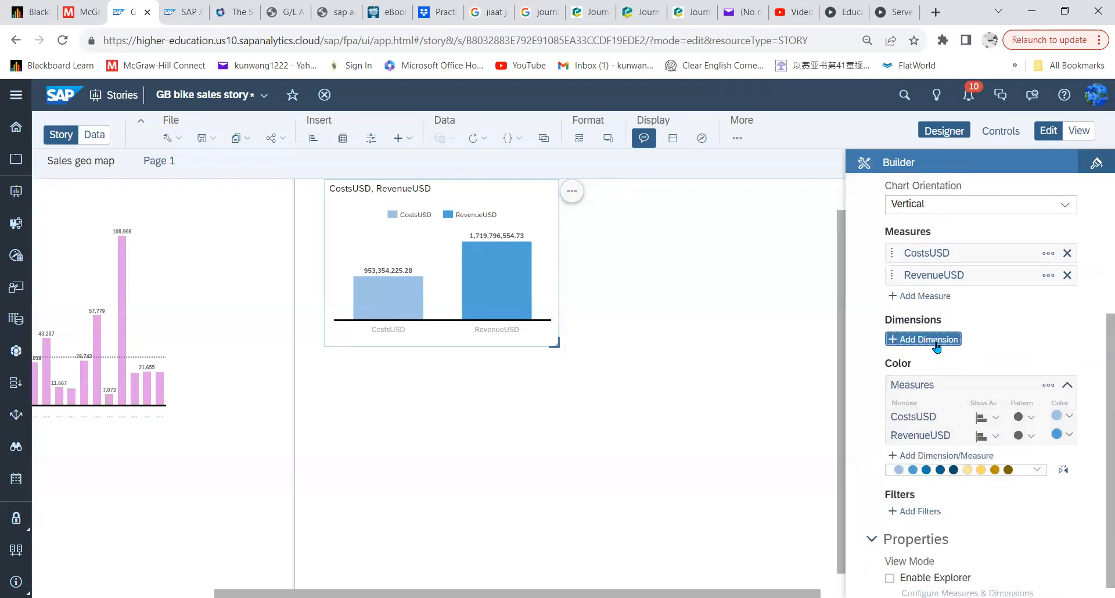
click(936, 342)
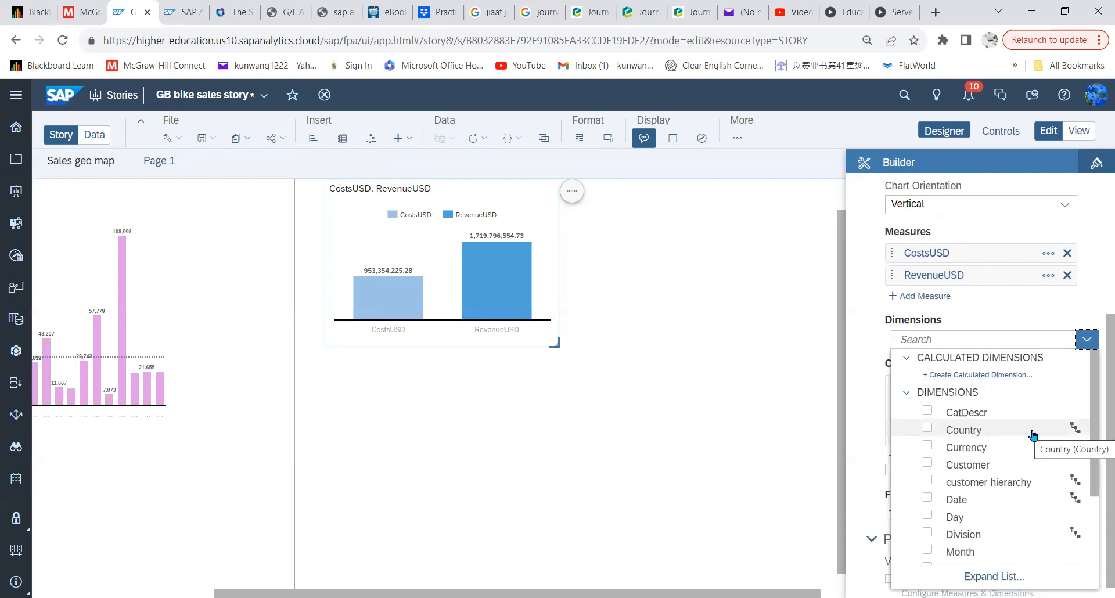
scroll(1002, 490, down, 3)
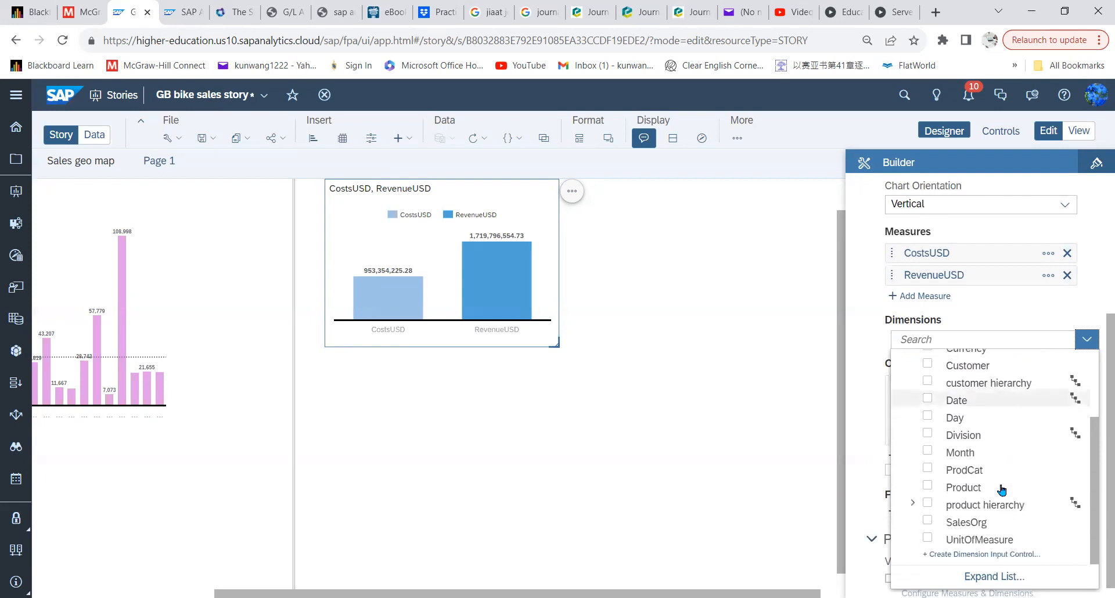
click(928, 521)
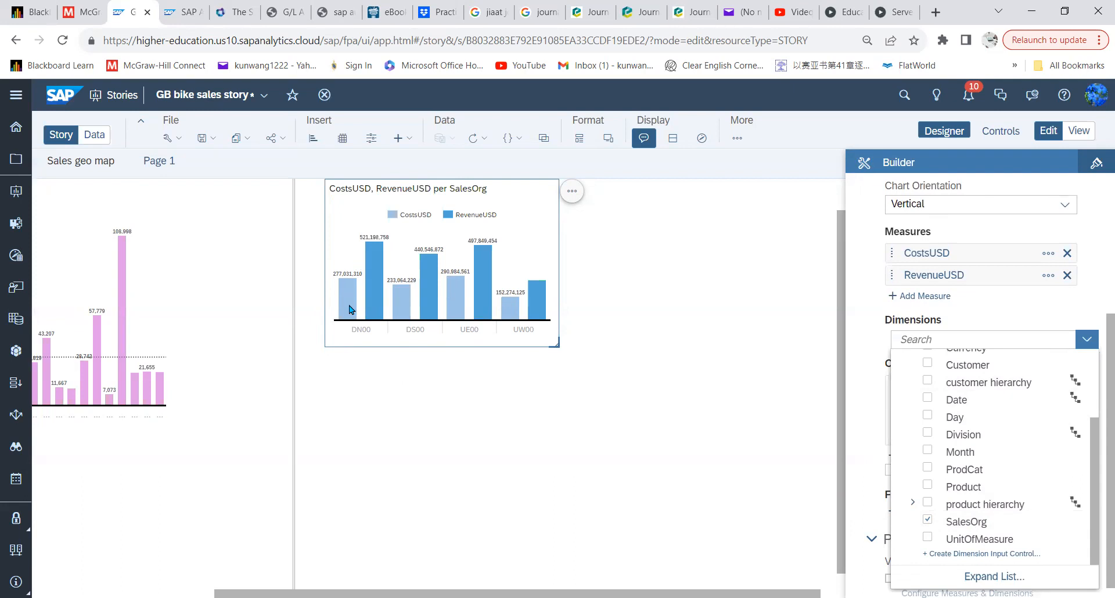
- Enlarge the costs and revenue chart to about twice its width and height so it fills most of the visible second lane
click(556, 351)
drag(556, 351, 715, 496)
mouse_move(399, 405)
mouse_move(360, 388)
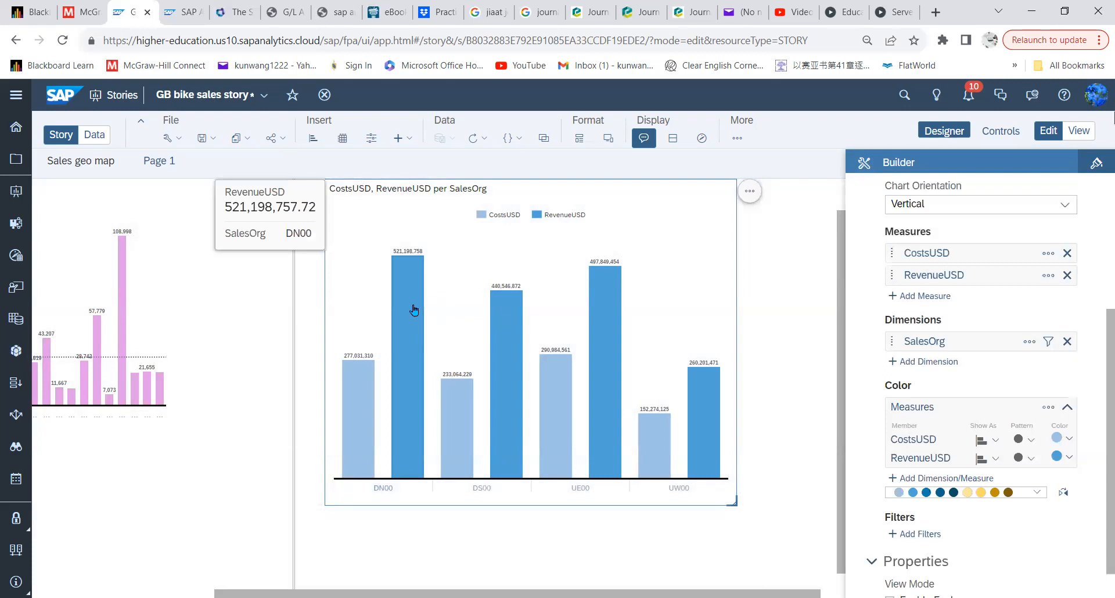
mouse_move(415, 297)
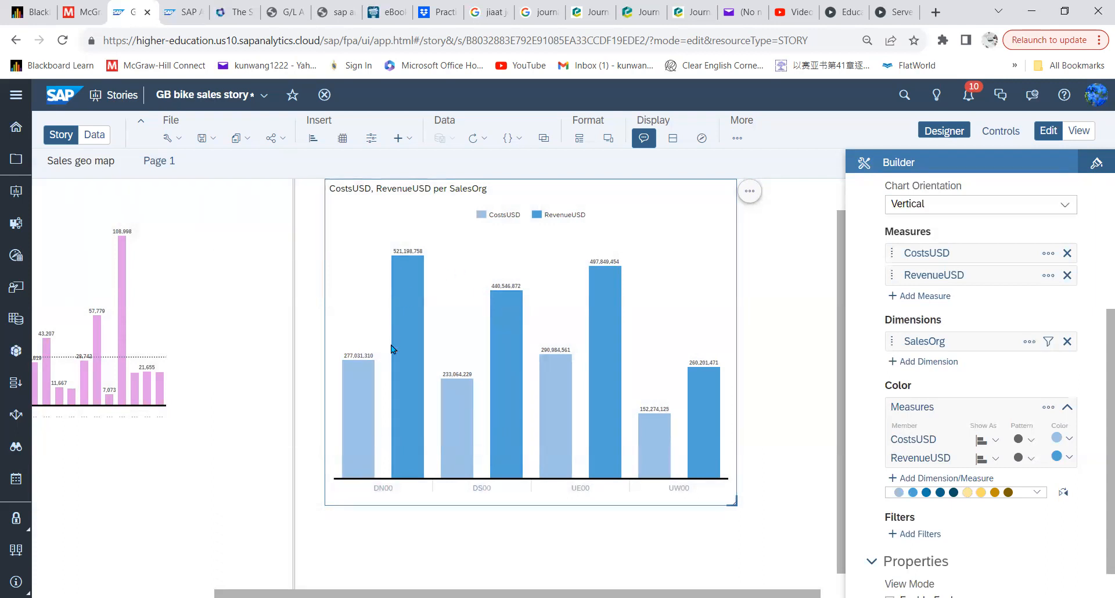
mouse_move(497, 366)
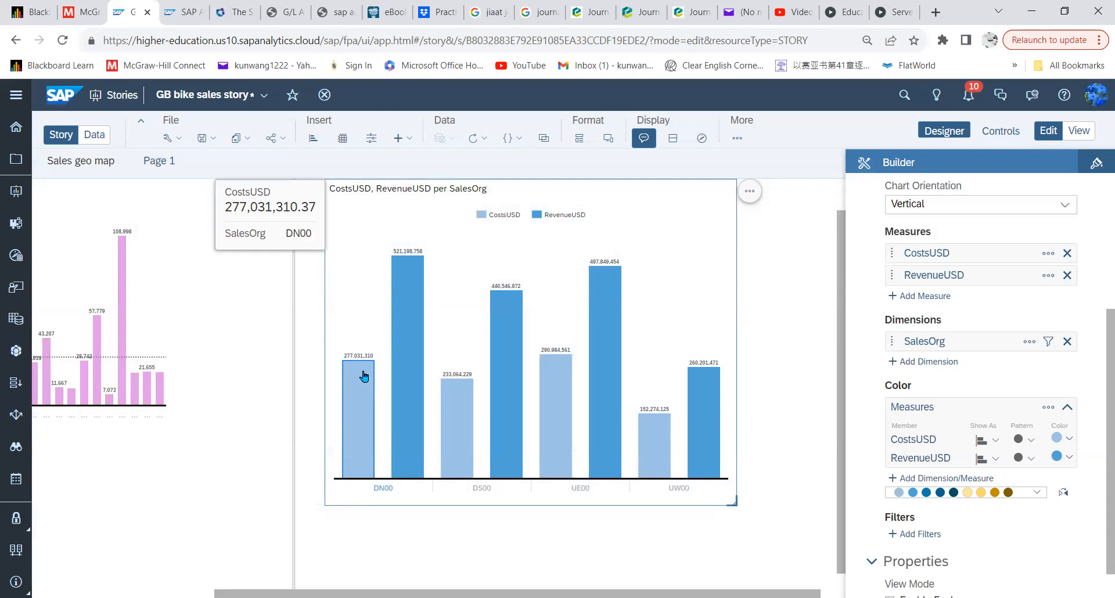
mouse_move(415, 332)
mouse_move(406, 256)
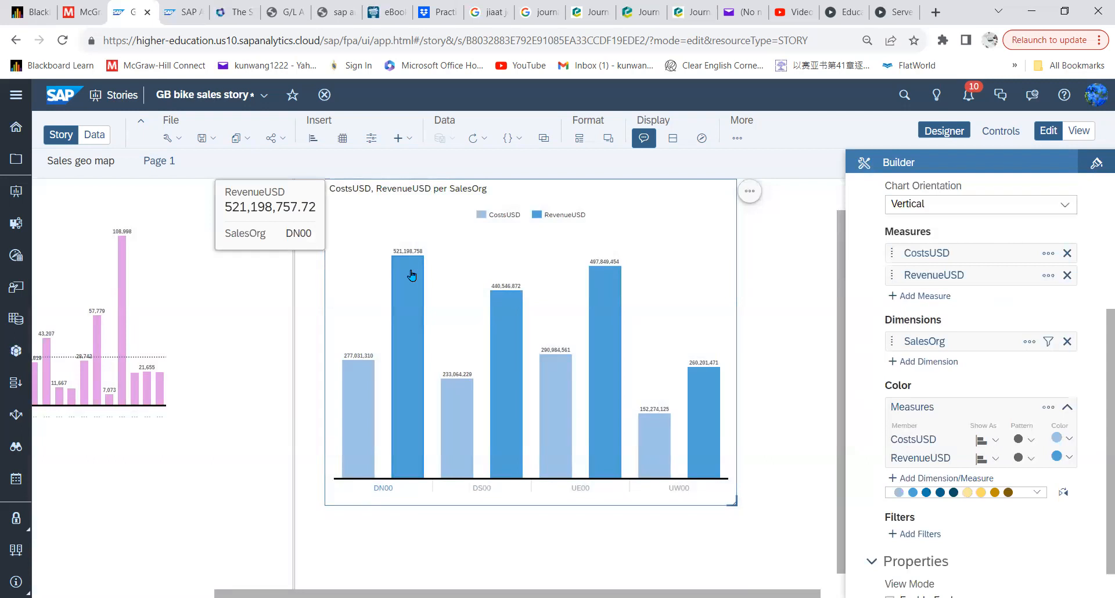
drag(736, 505, 772, 516)
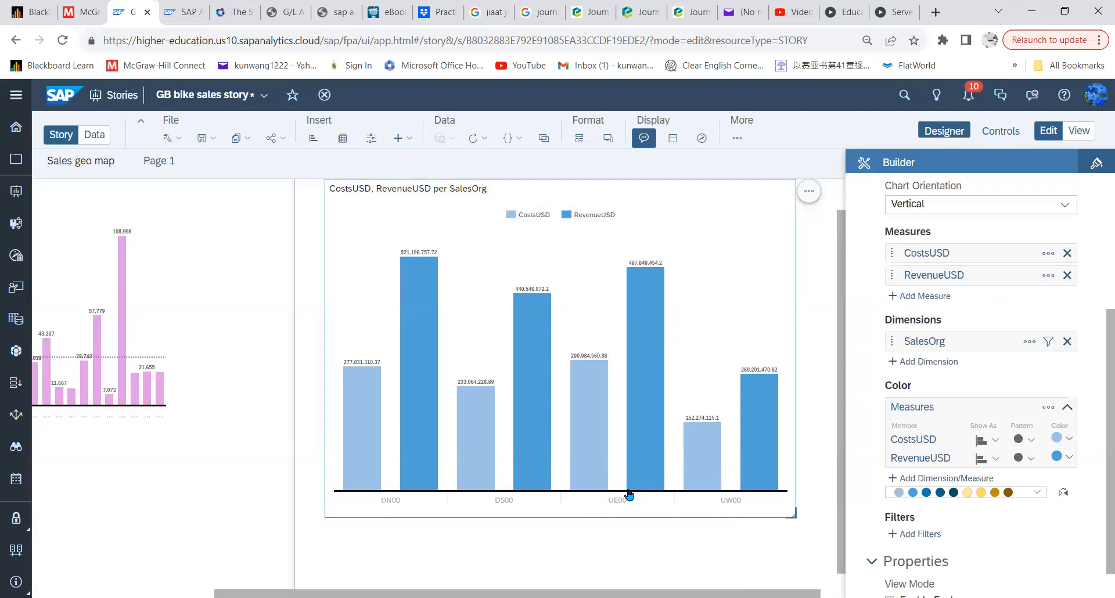
- Start a variance on the costs and revenue chart that compares CostsUSD to RevenueUSD
click(810, 195)
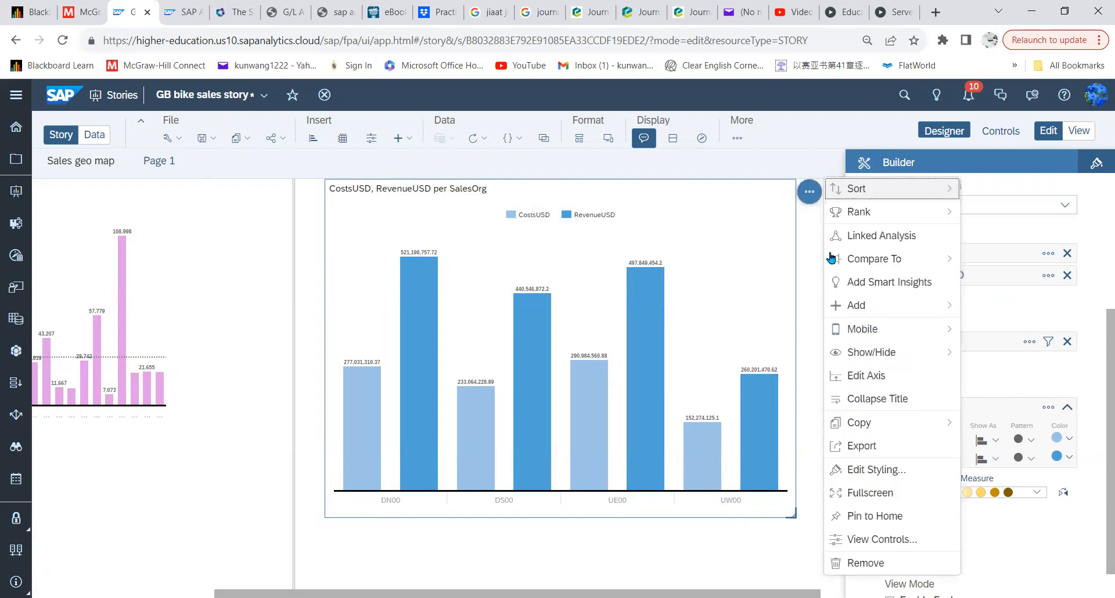
mouse_move(871, 263)
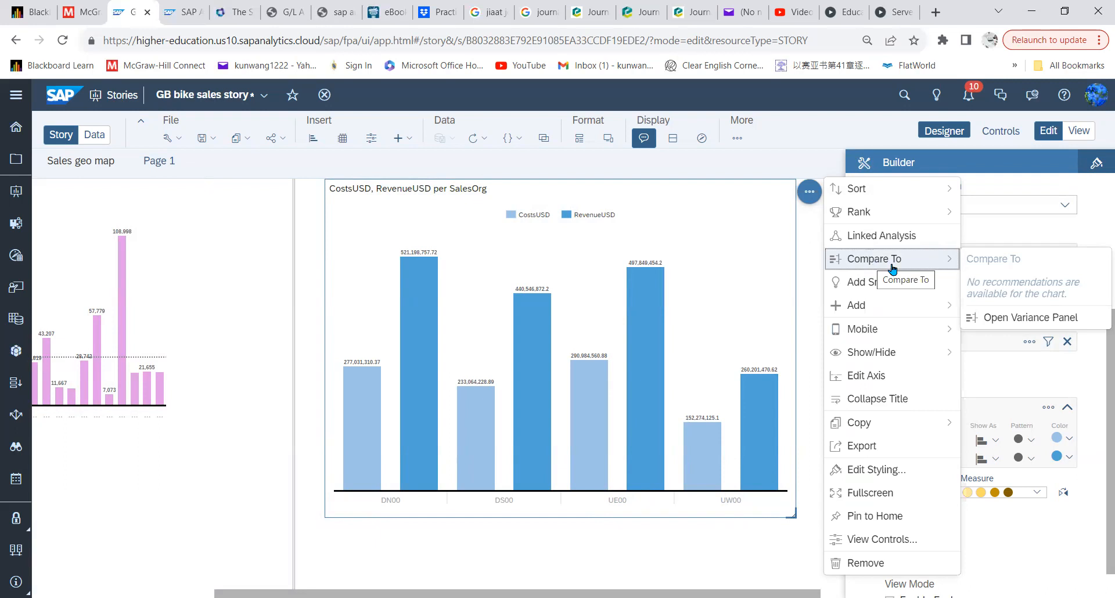
click(1016, 319)
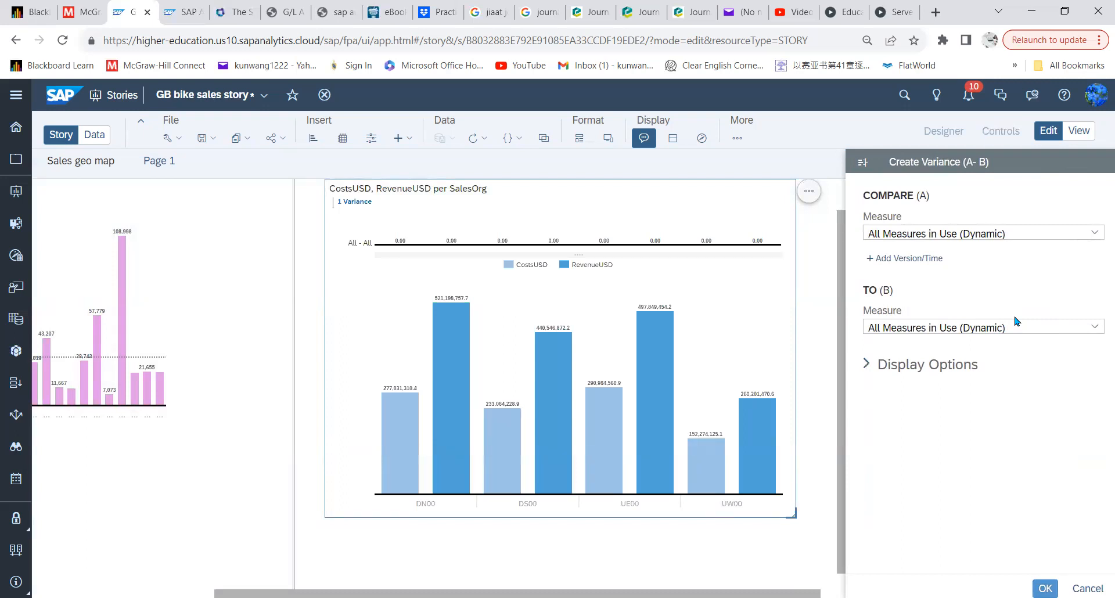
click(1090, 235)
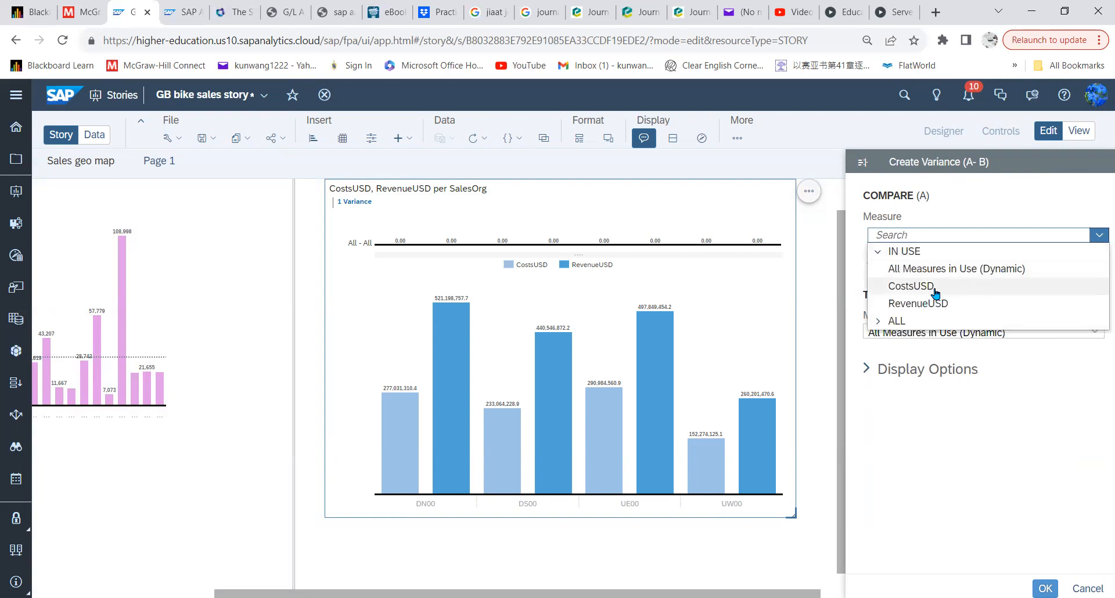
click(935, 288)
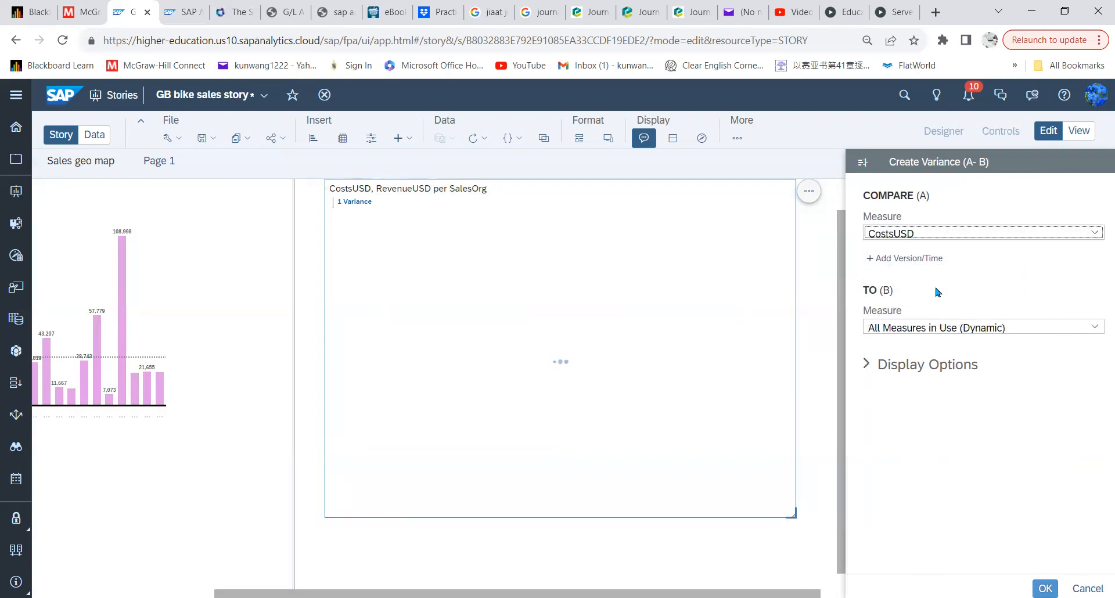
click(1091, 327)
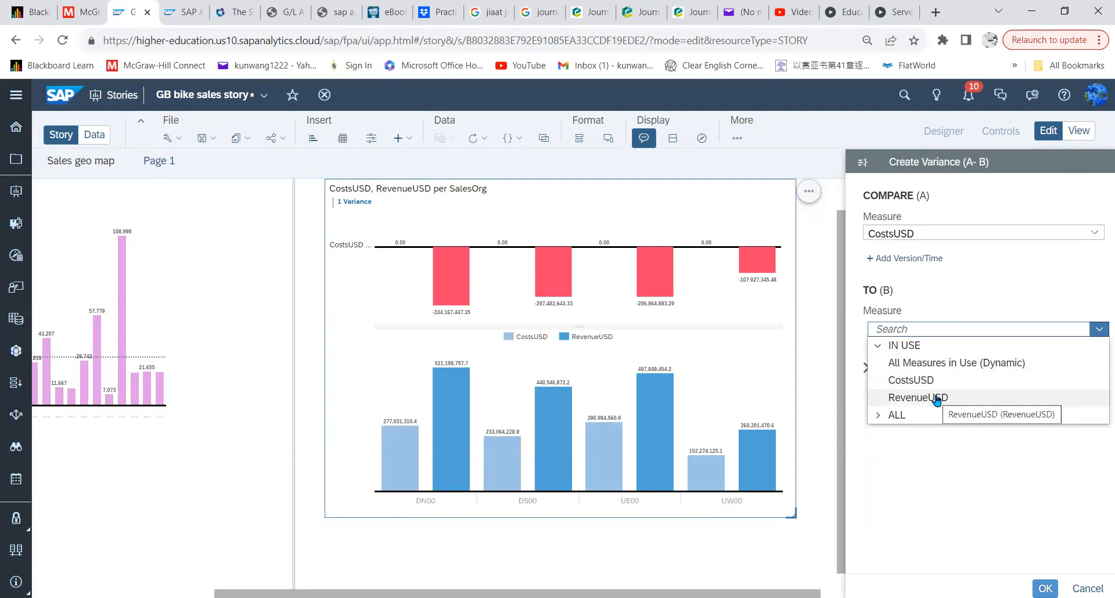
click(937, 399)
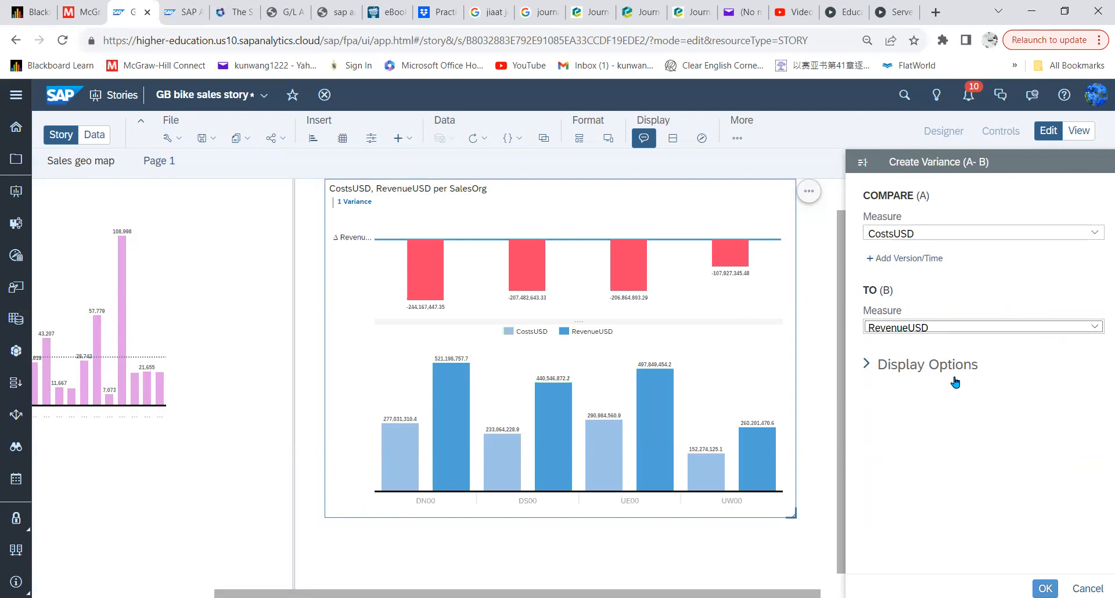
- Invert the variance colors and show the difference as a percentage as well as numerically
click(865, 366)
scroll(999, 410, down, 1)
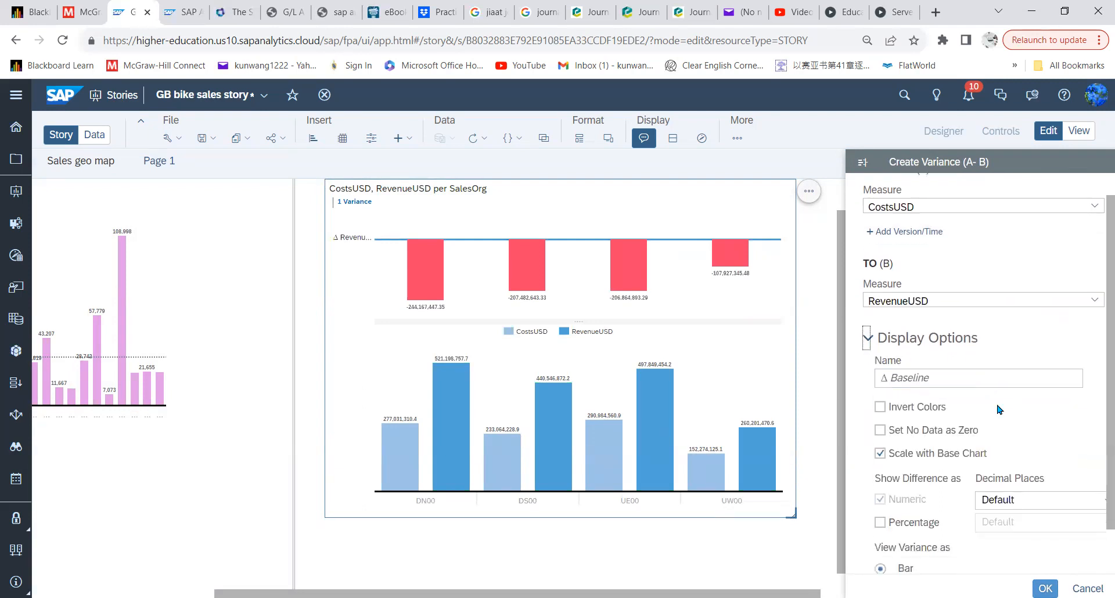
scroll(999, 410, down, 2)
click(880, 354)
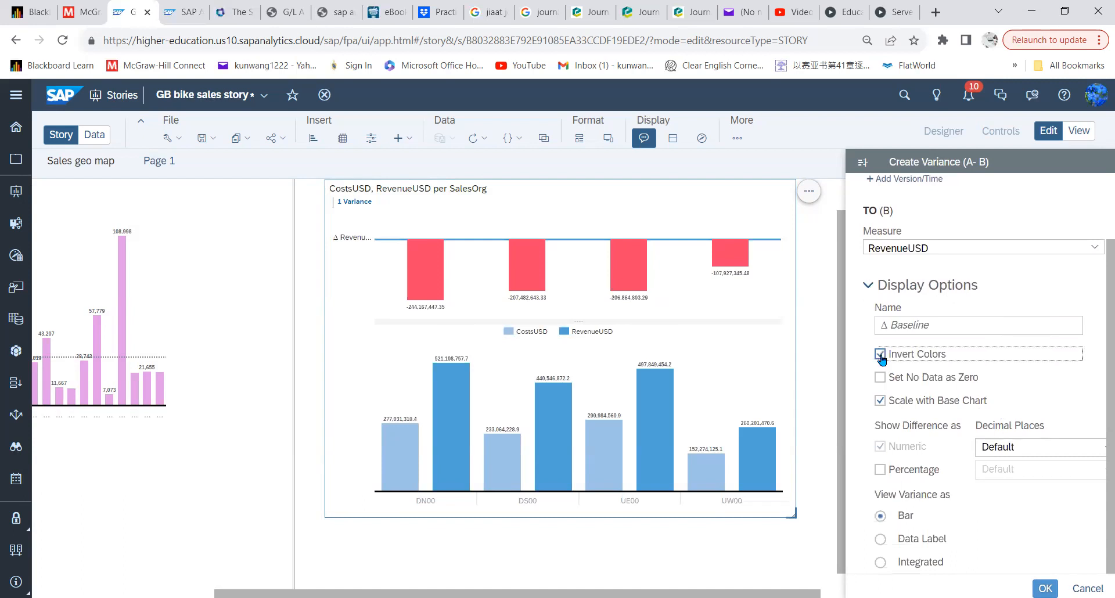
click(881, 474)
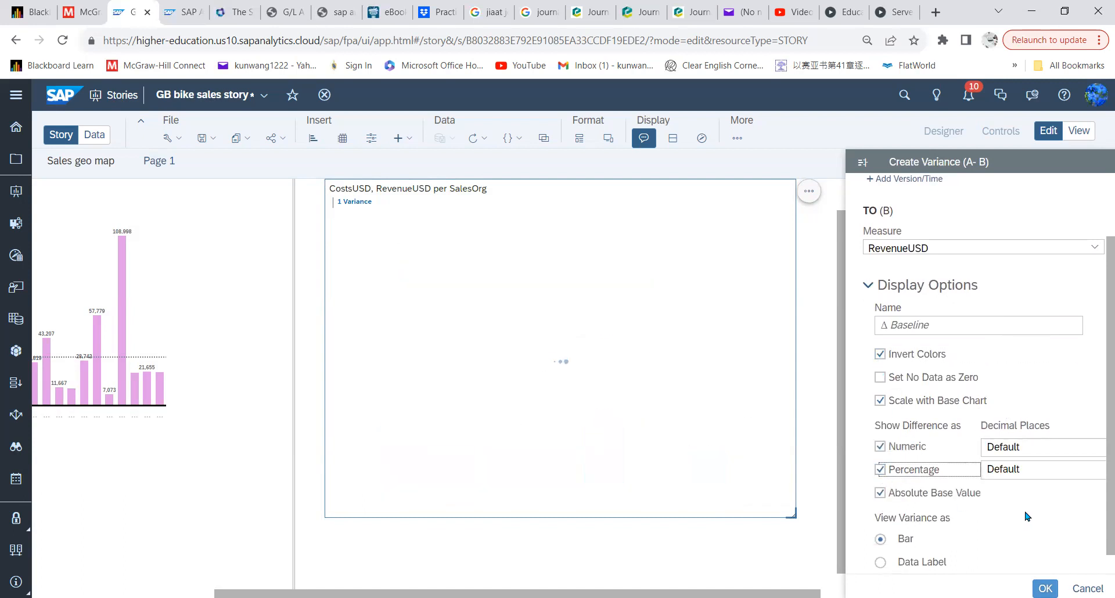
scroll(1027, 516, down, 1)
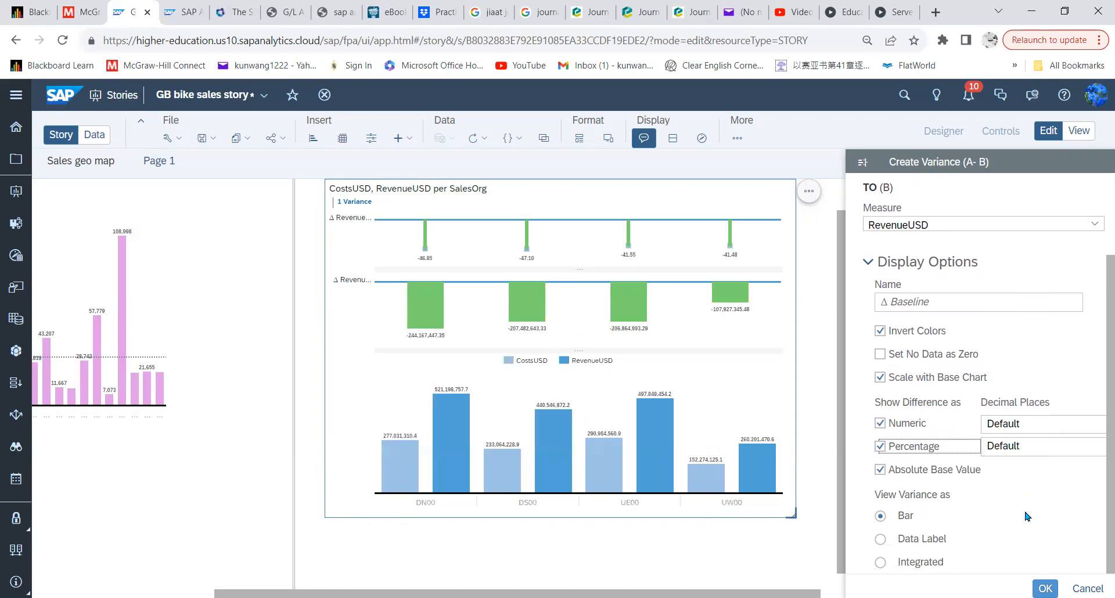
- View the variance as a data label and display it on RevenueUSD
click(881, 540)
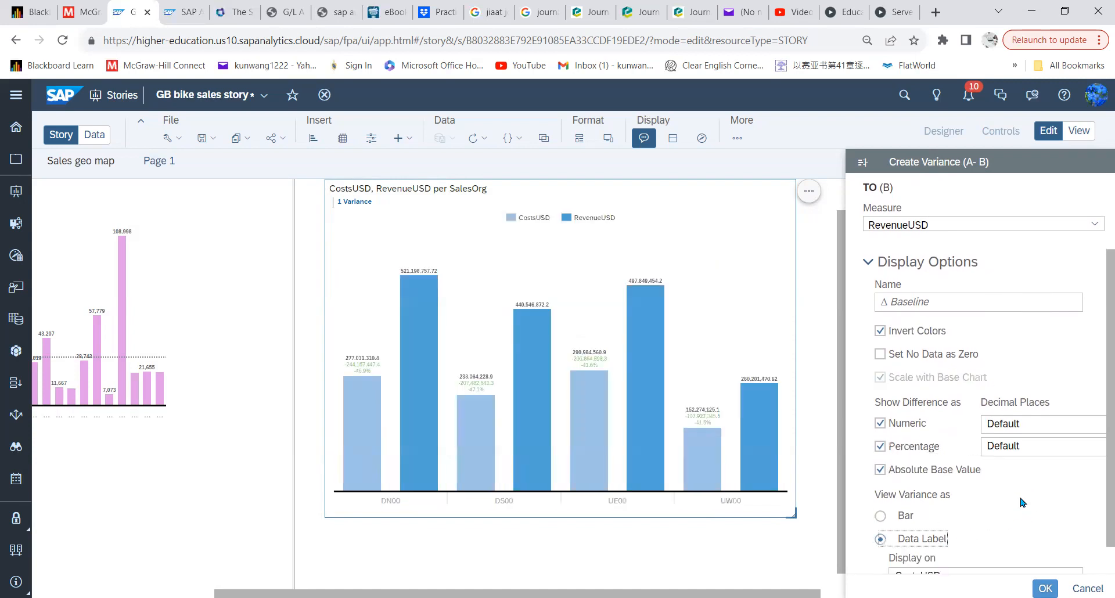
scroll(1022, 502, down, 1)
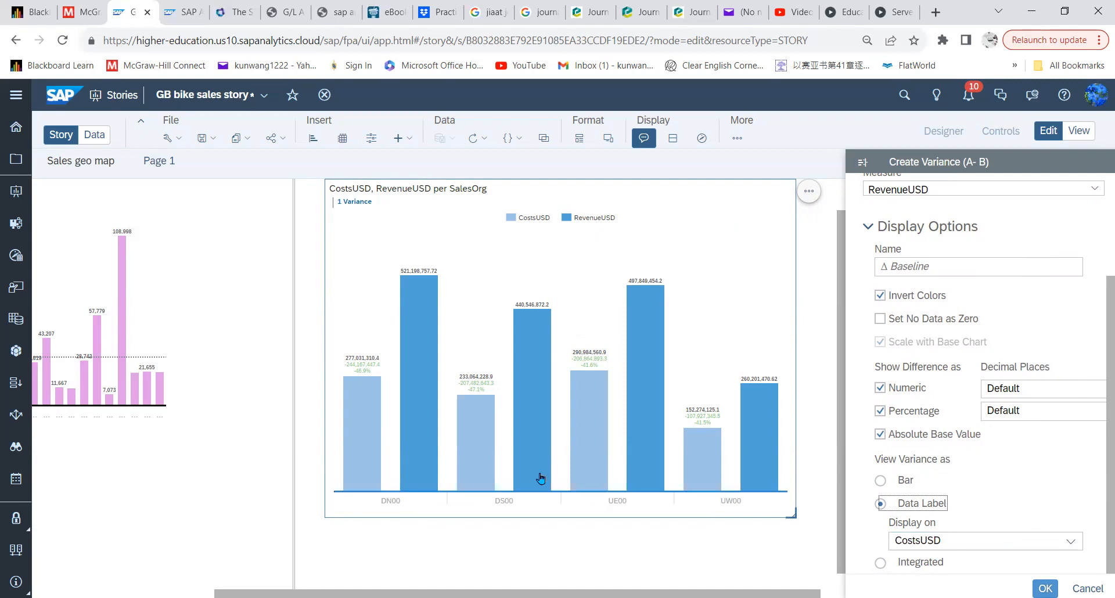
mouse_move(362, 385)
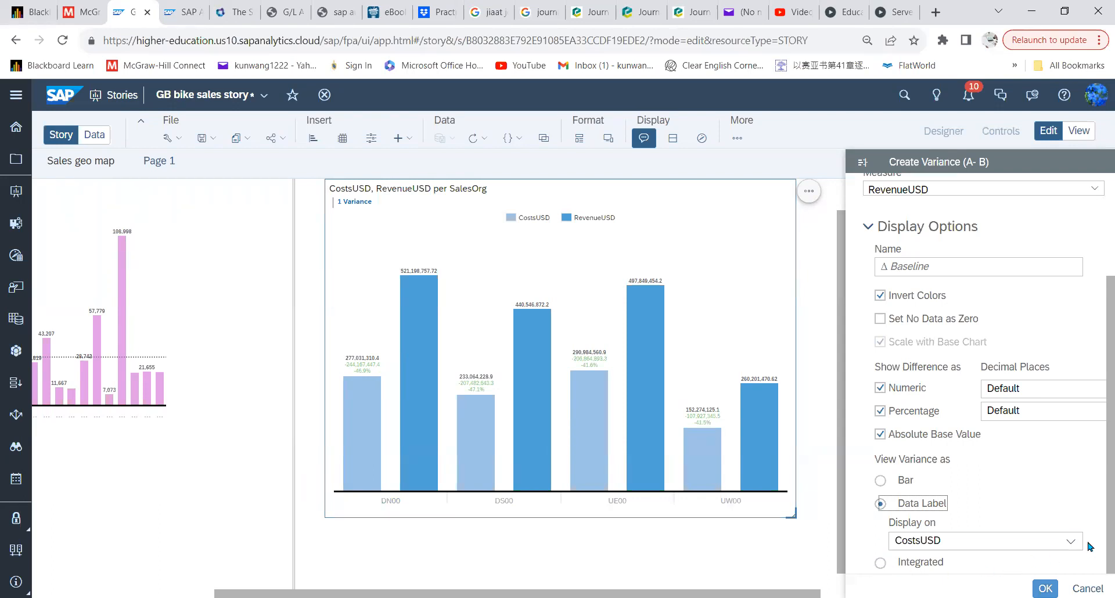
click(1071, 540)
click(975, 520)
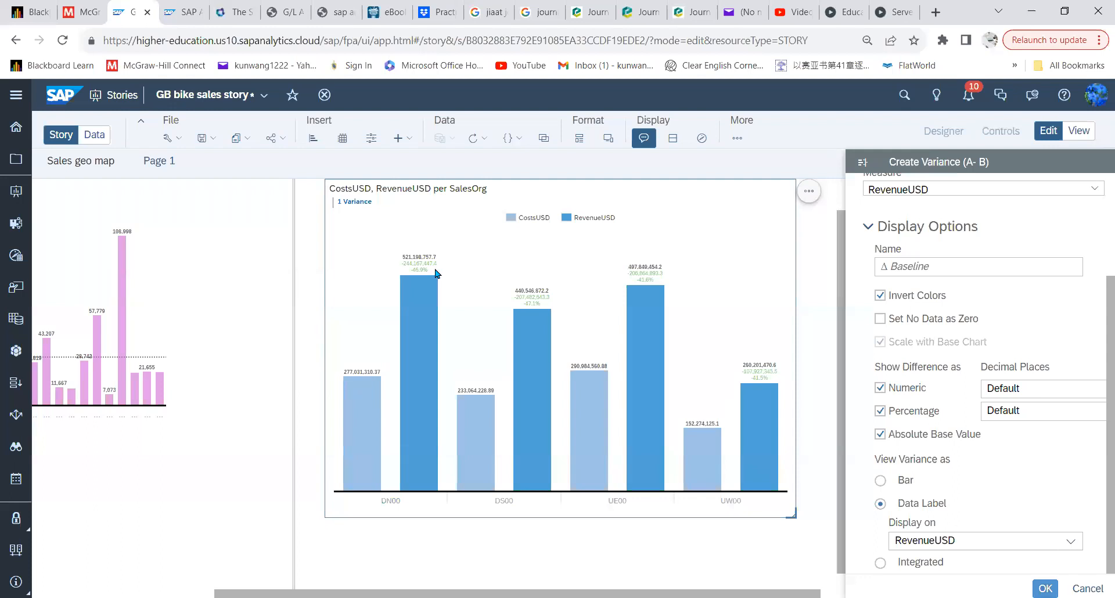
mouse_move(426, 278)
mouse_move(376, 402)
mouse_move(424, 307)
- Rank the chart by SalesOrg to show only the top 2 by CostsUSD
click(810, 194)
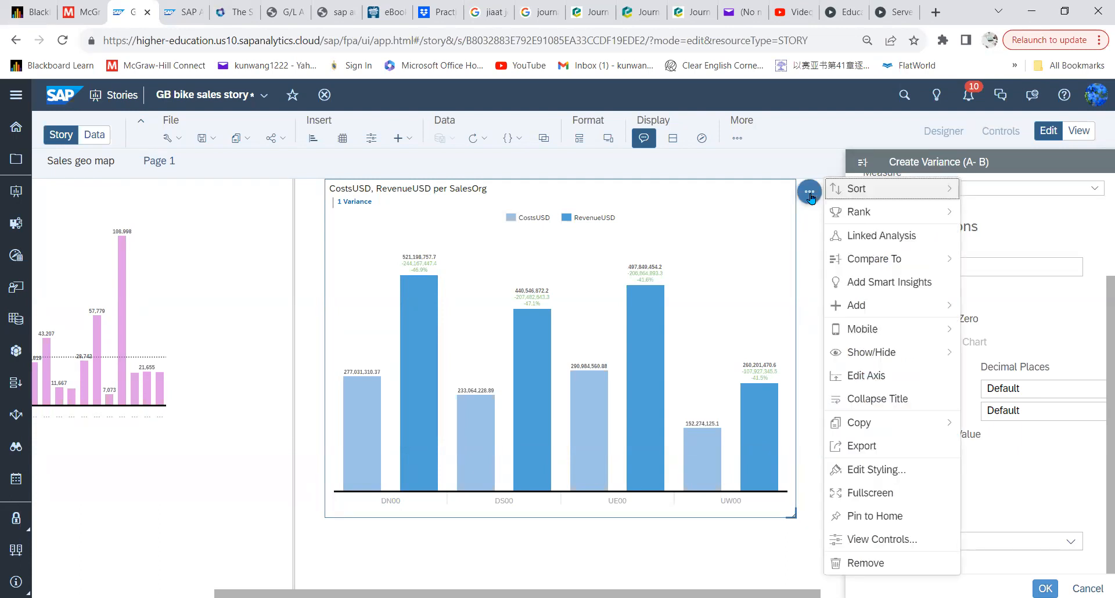
mouse_move(859, 216)
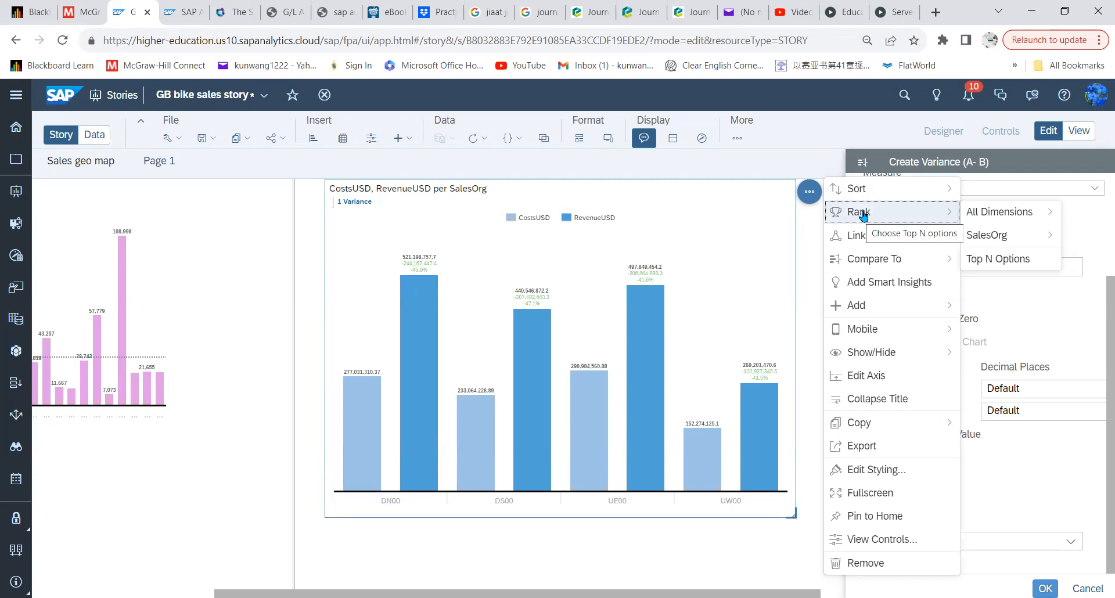
mouse_move(999, 241)
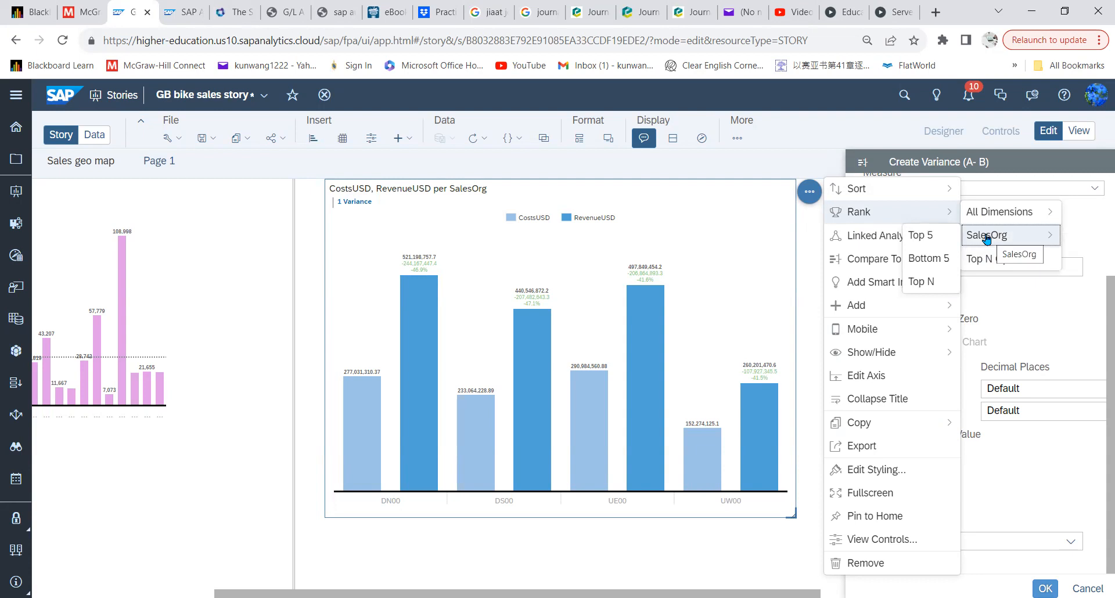
click(916, 283)
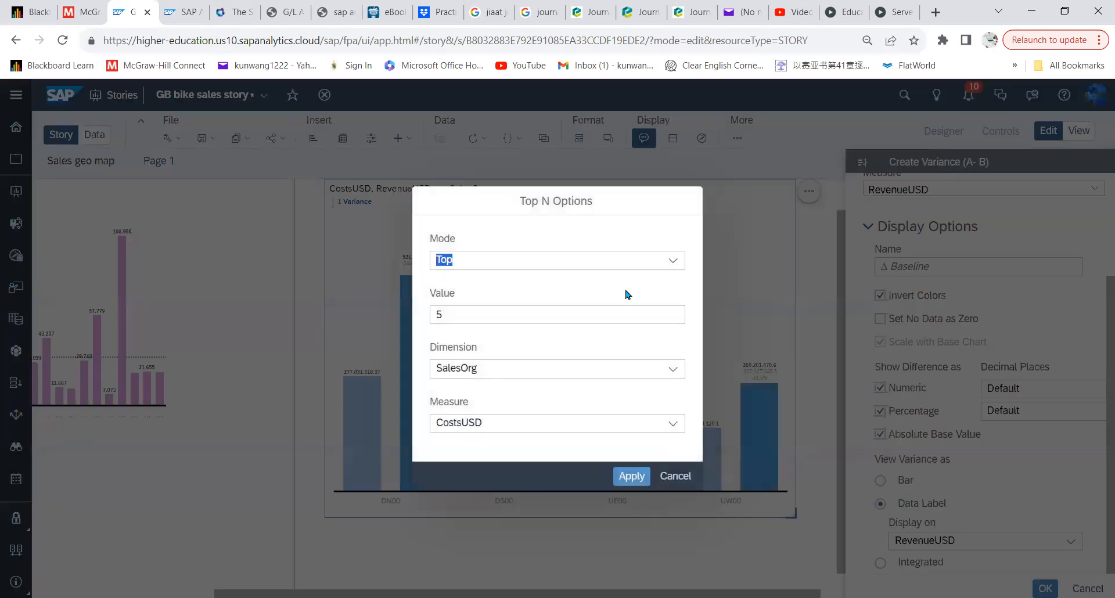
click(445, 312)
key(BackSpace)
text(2)
click(625, 479)
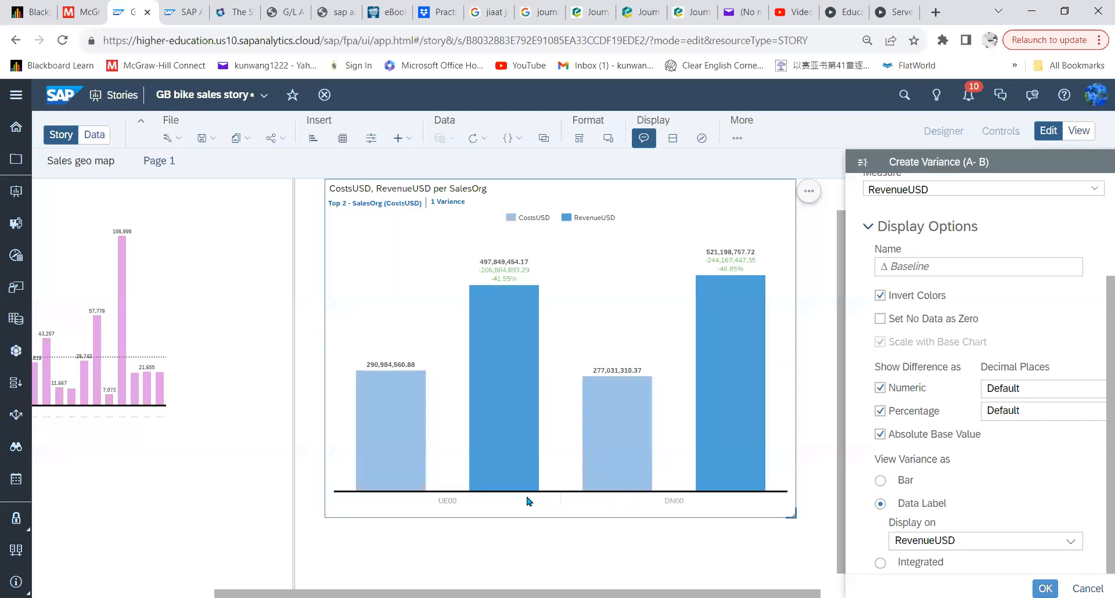
scroll(527, 500, up, 1)
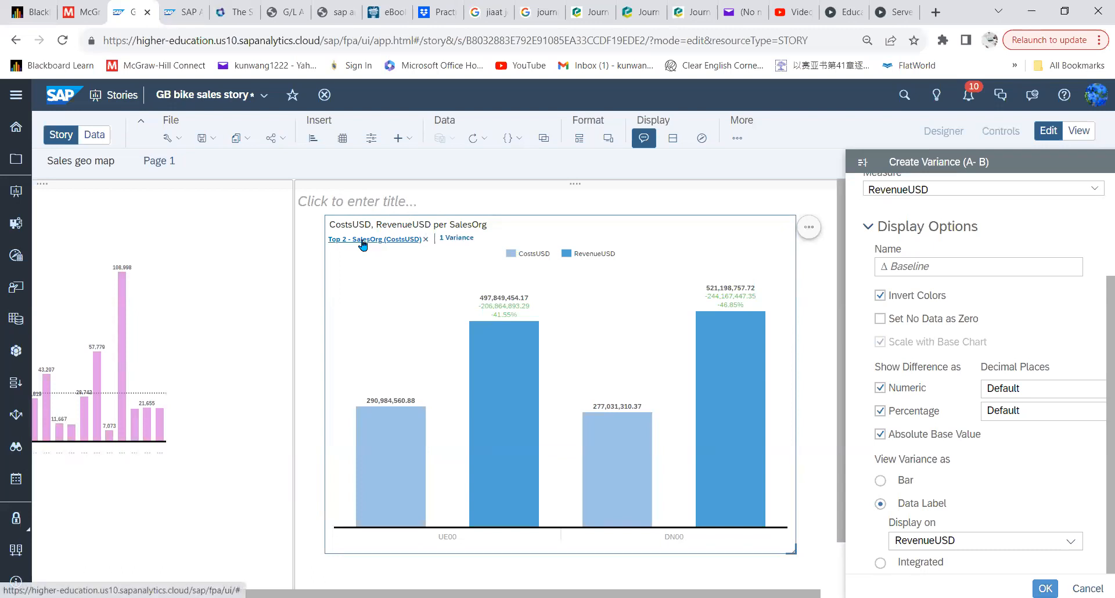
- Remove the Top 2 SalesOrg ranking from the costs and revenue chart and widen the lane holding the sales quantity chart
click(426, 239)
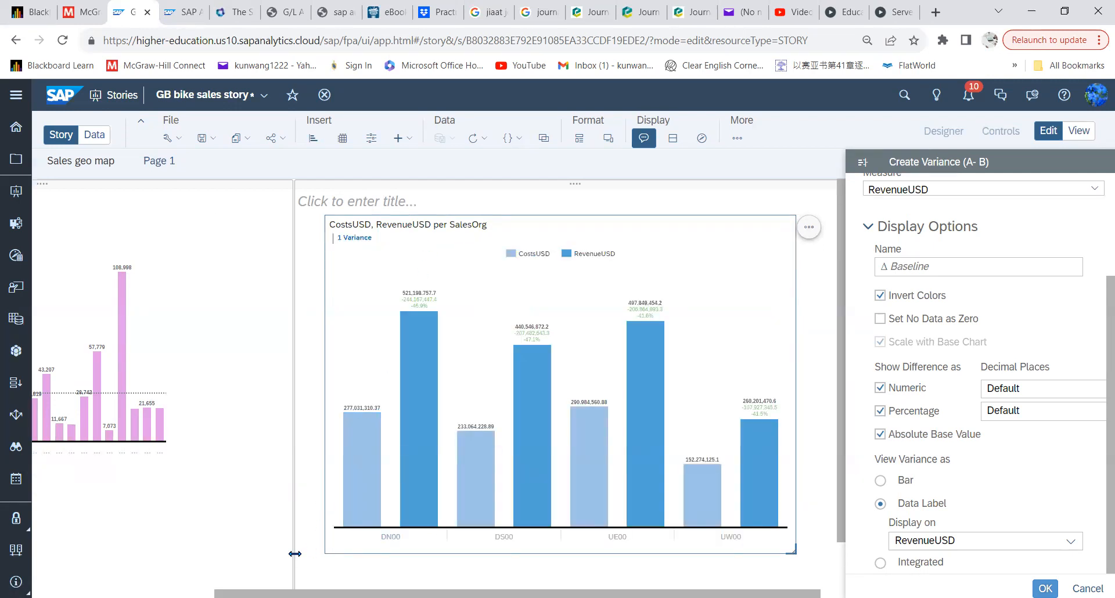
drag(291, 565, 294, 380)
drag(291, 309, 401, 320)
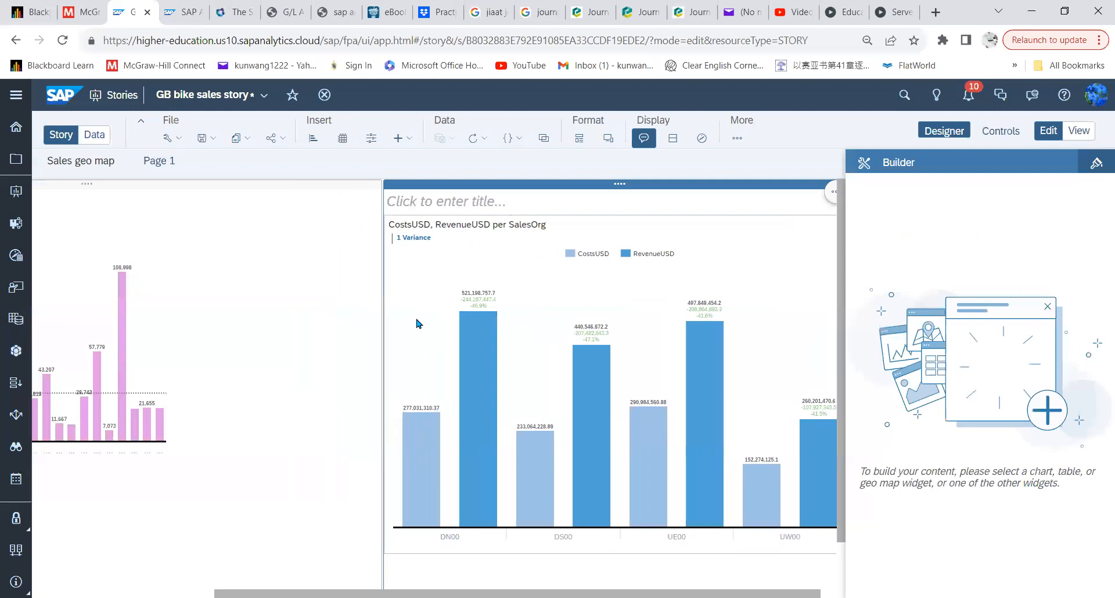
click(235, 486)
drag(414, 593, 231, 594)
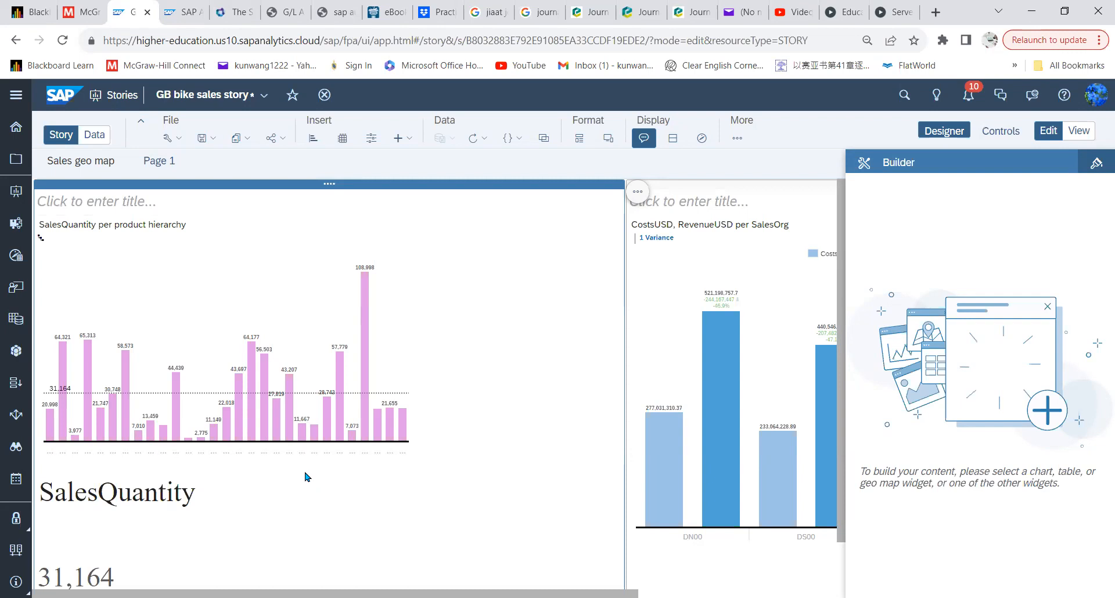
- Insert a page filter beside the sales quantity chart on the Date dimension, filtering by range
click(371, 139)
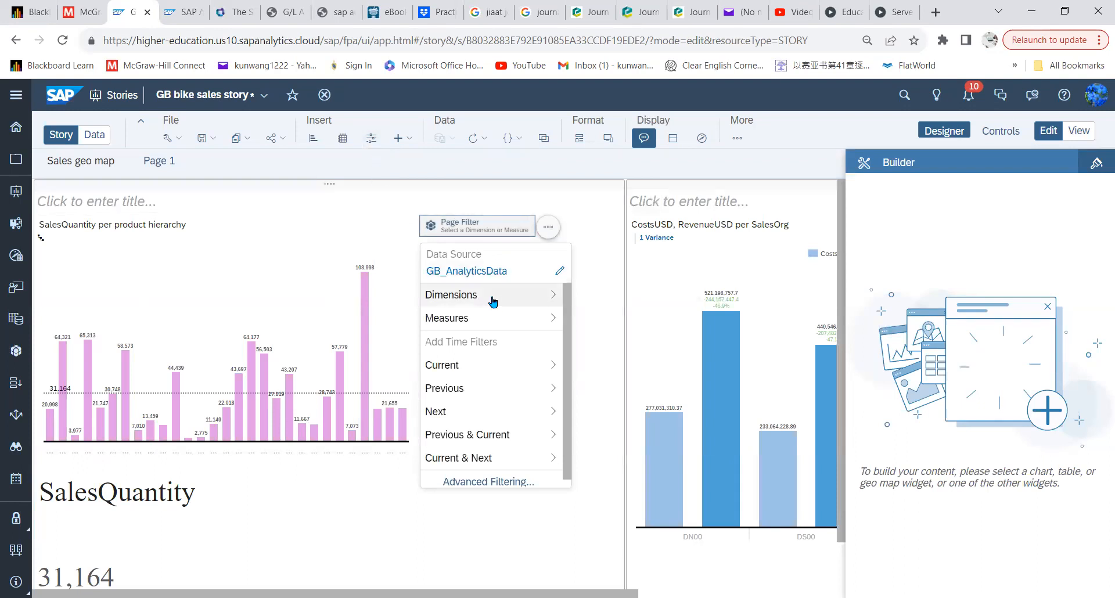
click(460, 296)
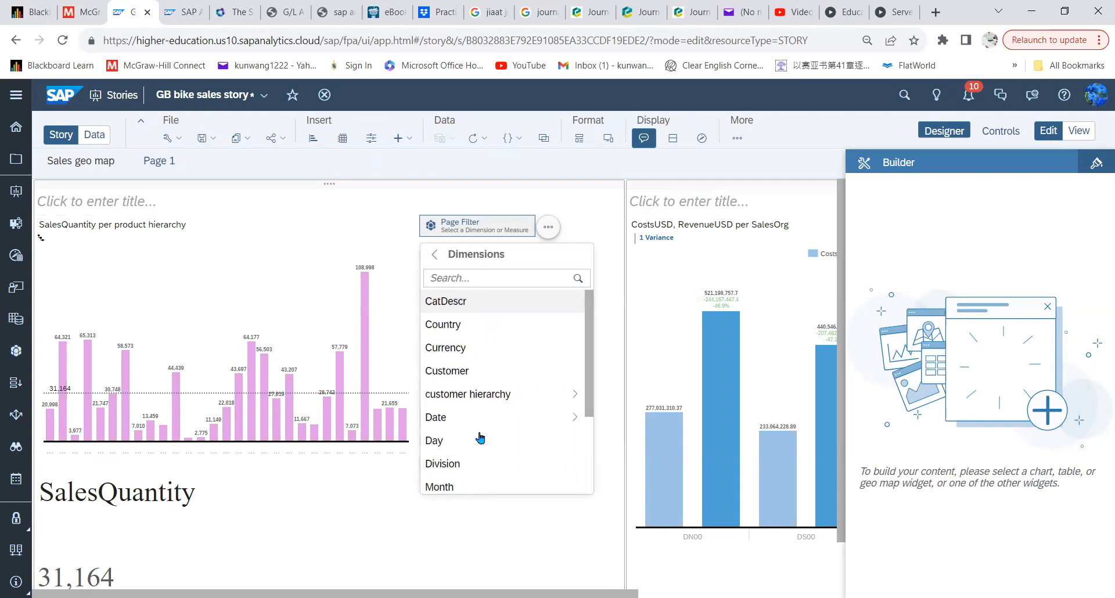
click(452, 421)
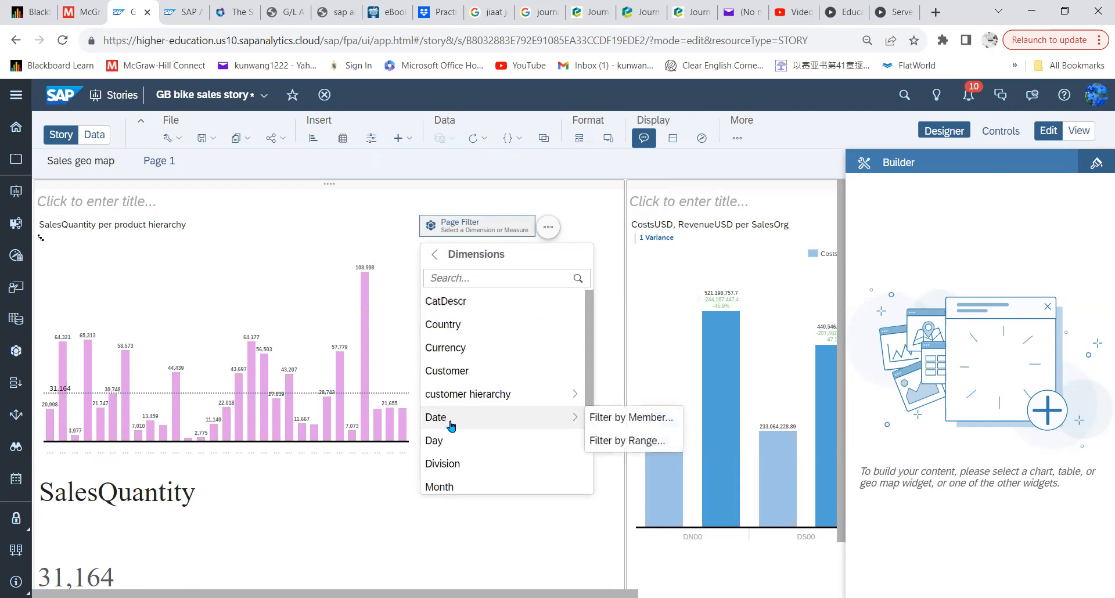
click(622, 442)
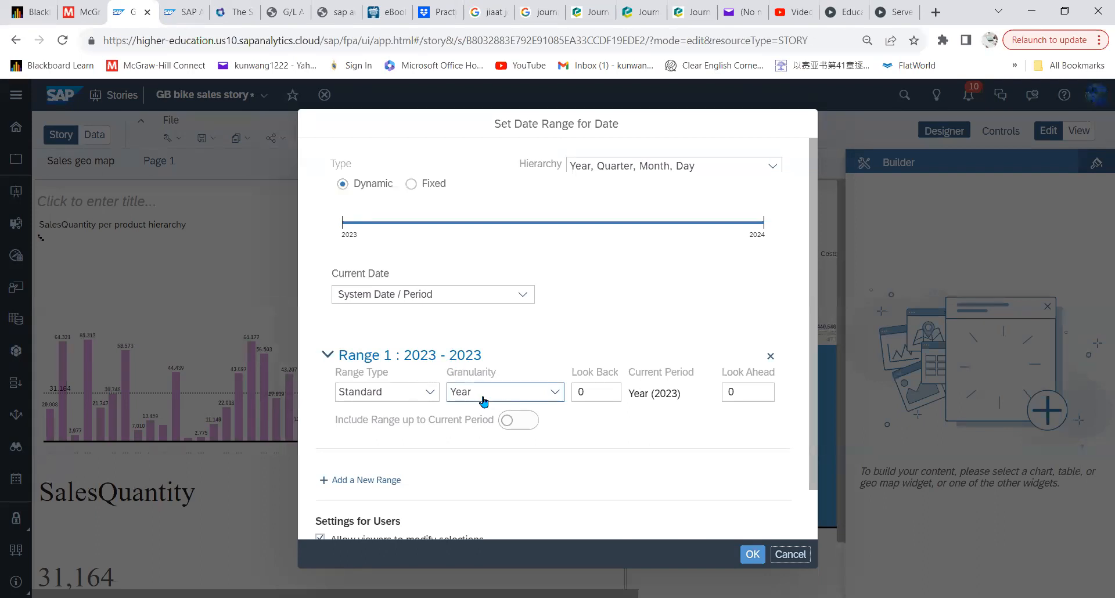
- Set the dynamic date range to look back 16 years at Year granularity and apply it to the page filter
double_click(592, 392)
text(1)
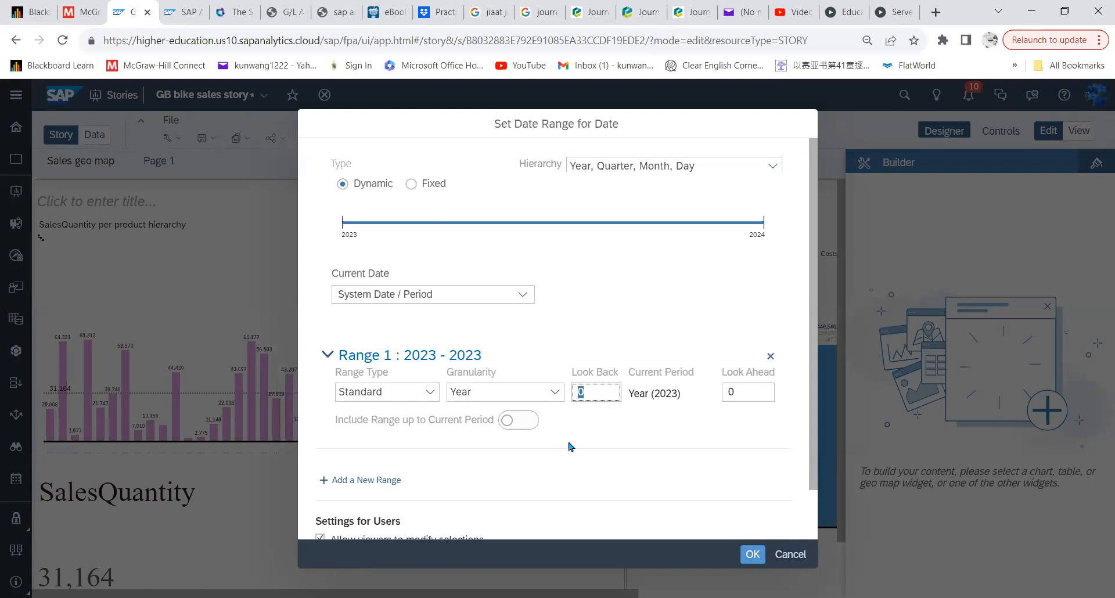
text(6)
click(618, 324)
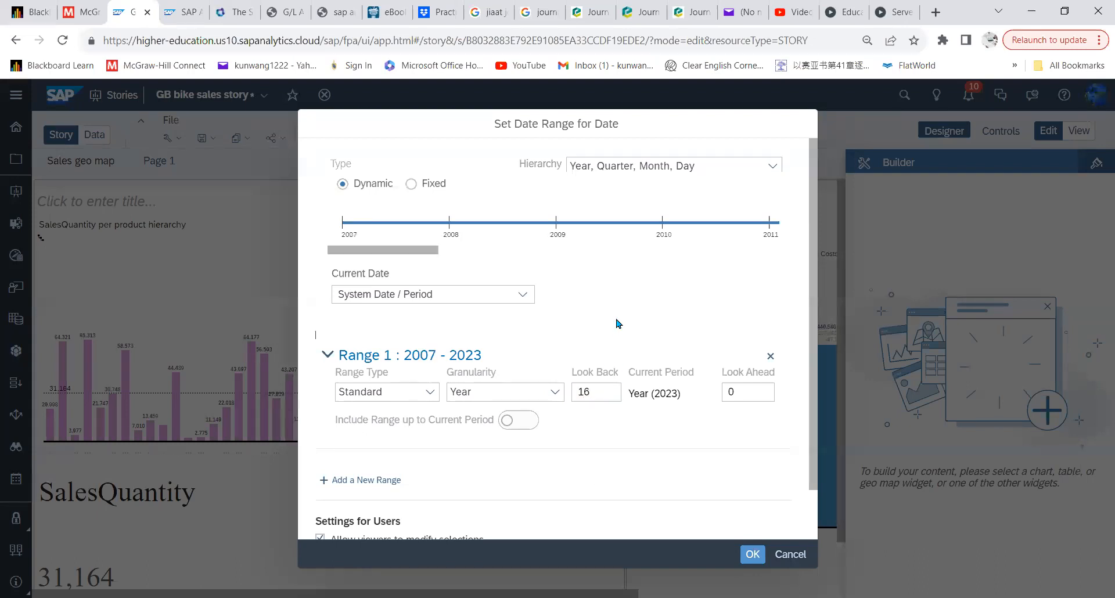
click(602, 395)
click(554, 394)
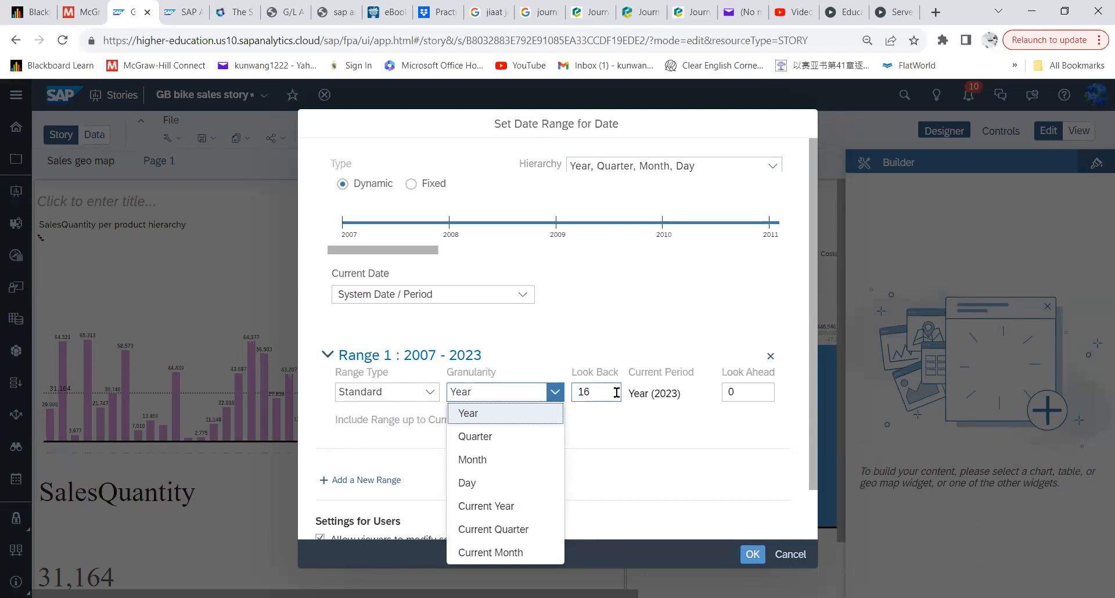
click(570, 339)
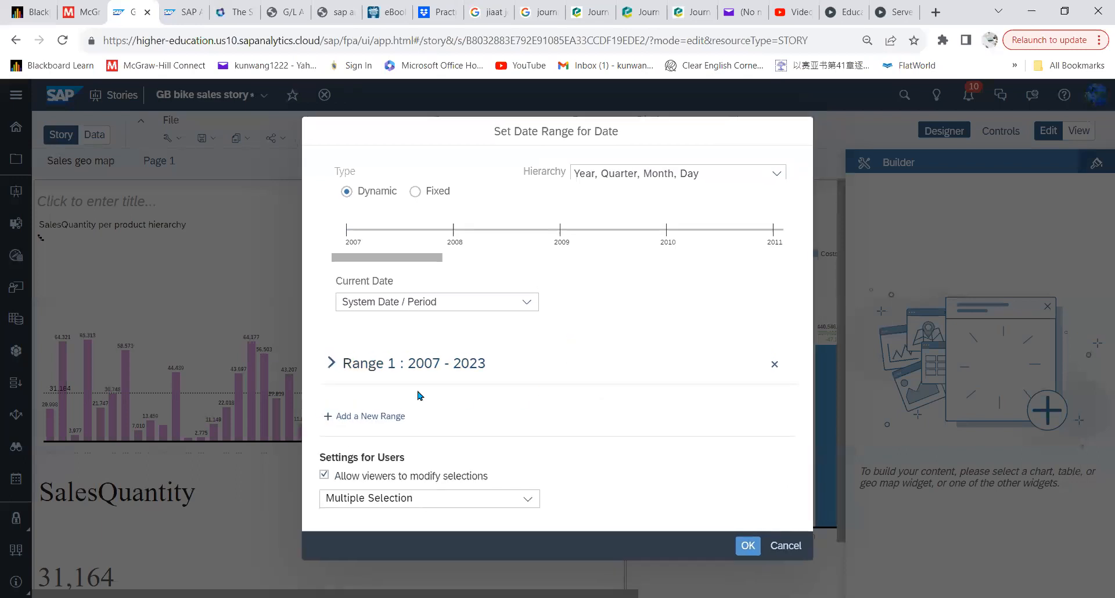
click(331, 363)
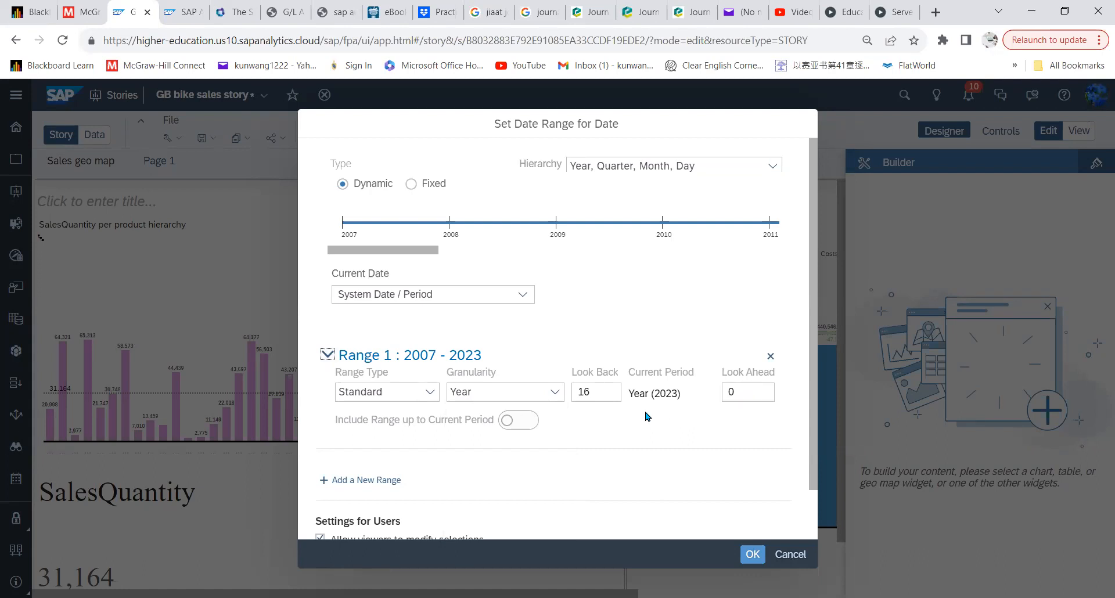
scroll(573, 436, down, 1)
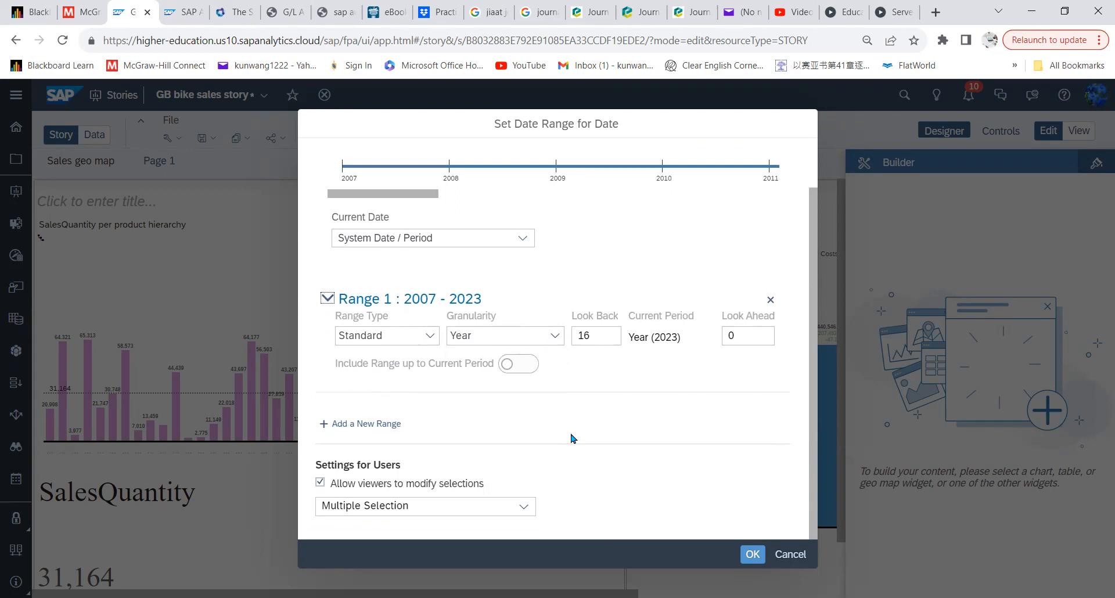
scroll(574, 438, up, 1)
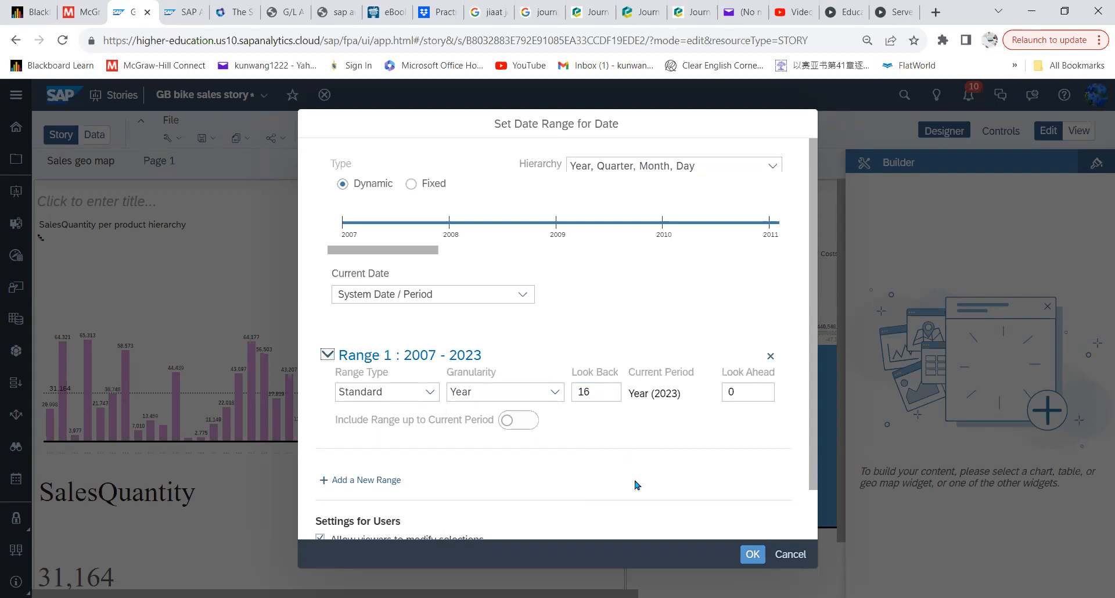
click(749, 555)
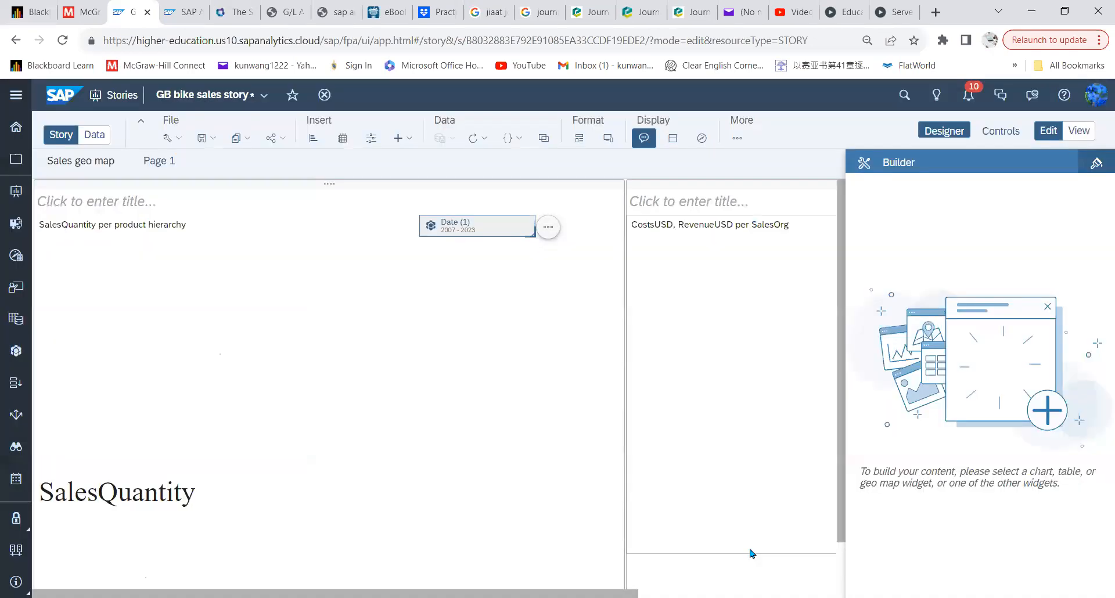
- Rename the date page filter as "Select your date range"
double_click(464, 225)
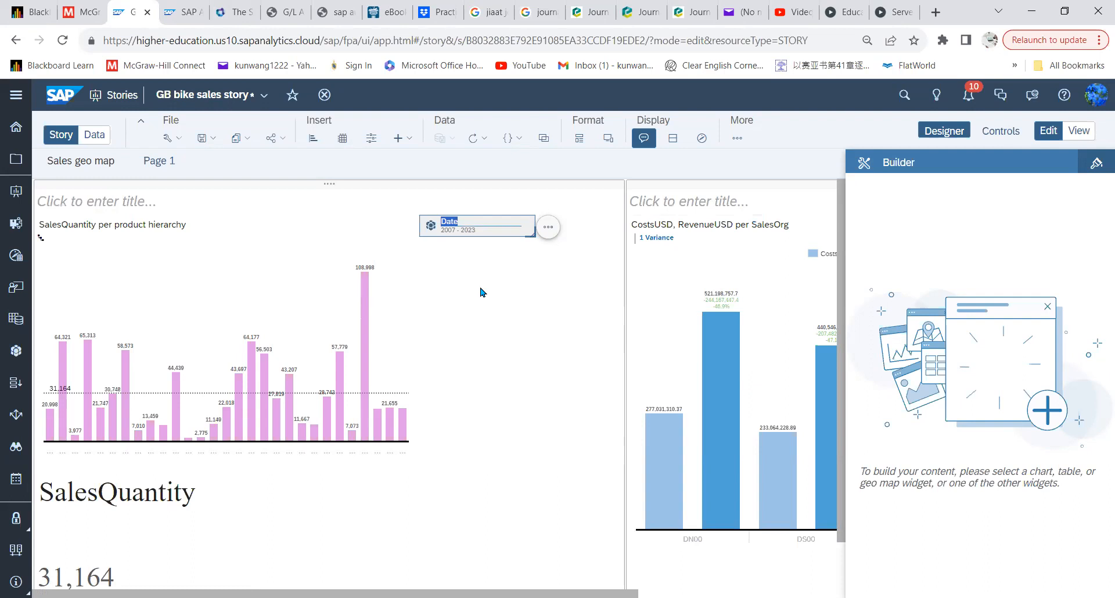
text(Sle)
text(lect your da)
text(te range)
click(493, 286)
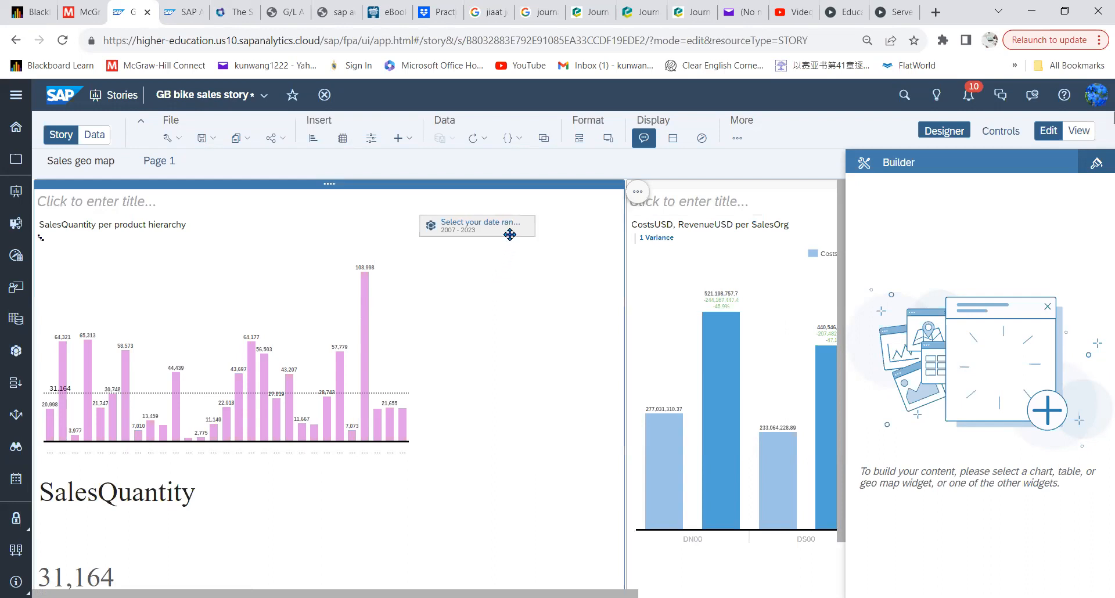
- Set the date page filter's look back to 10 years
click(468, 238)
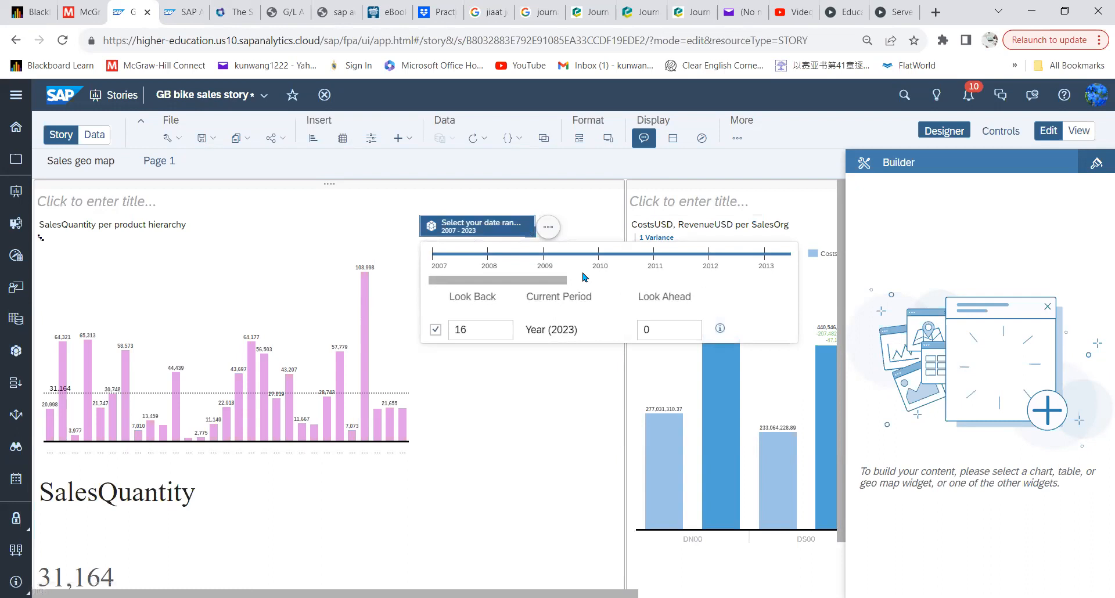
click(483, 330)
key(BackSpace)
text(0)
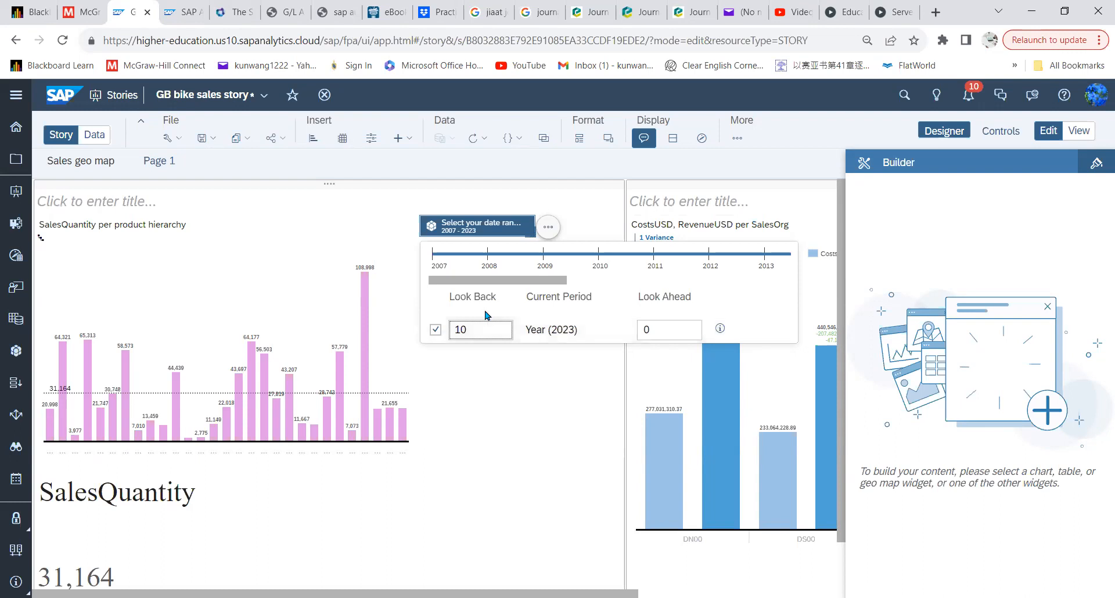
key(Return)
- Shorten the date page filter's look back to 5 years and close the filter
click(477, 329)
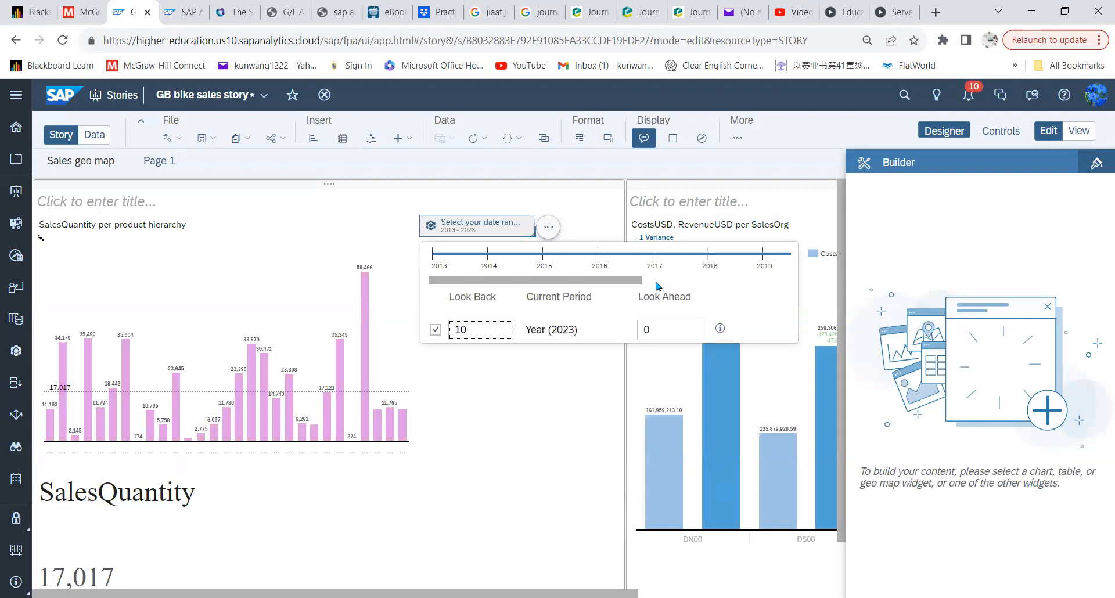
click(498, 335)
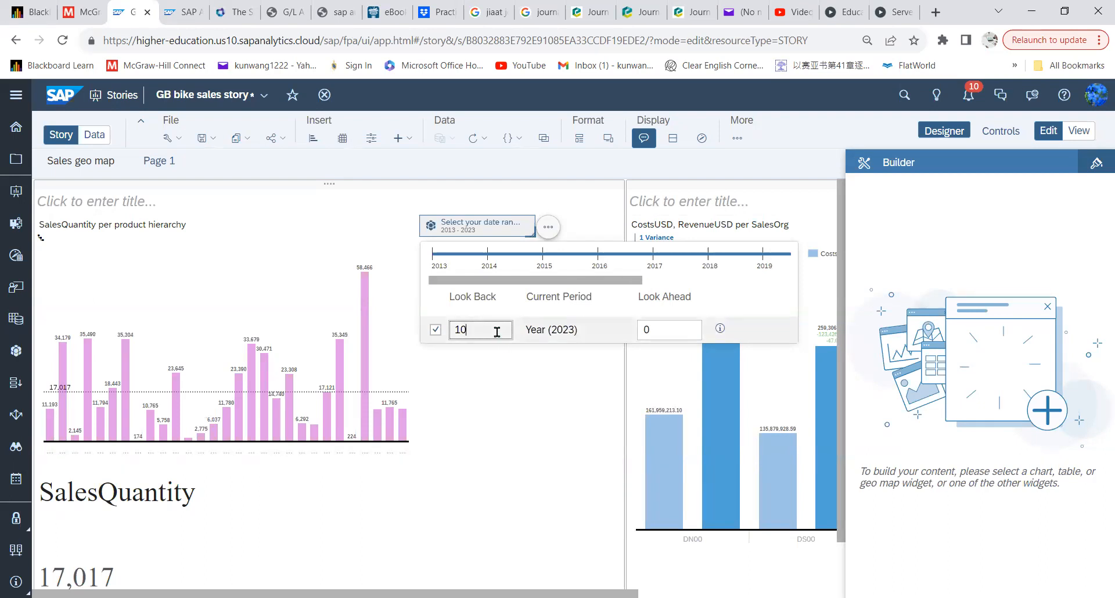
key(BackSpace)
key(BackSpace)
text(5)
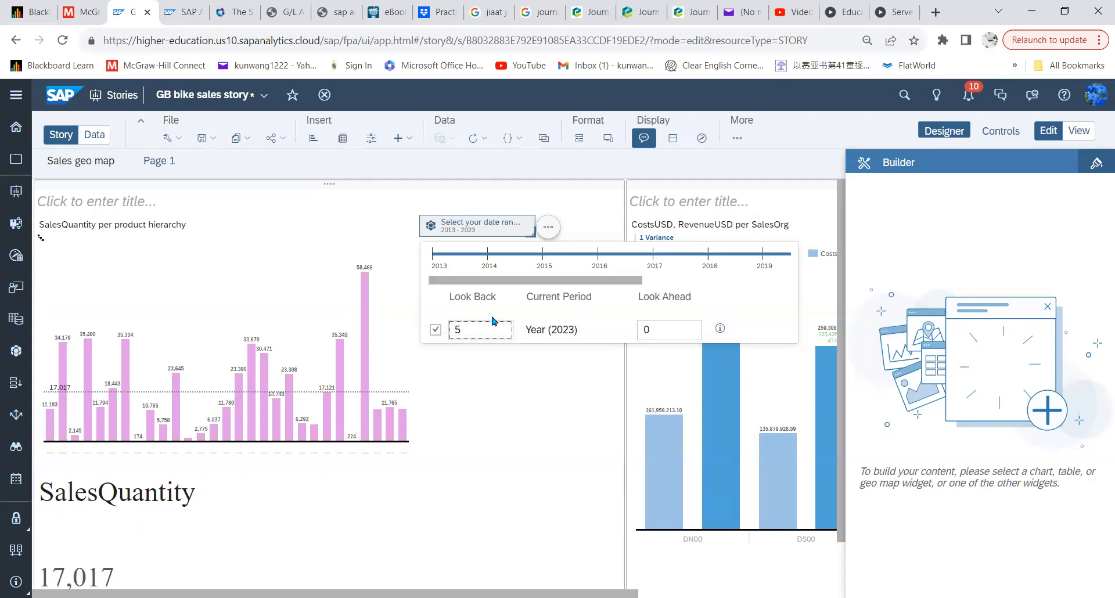
click(496, 306)
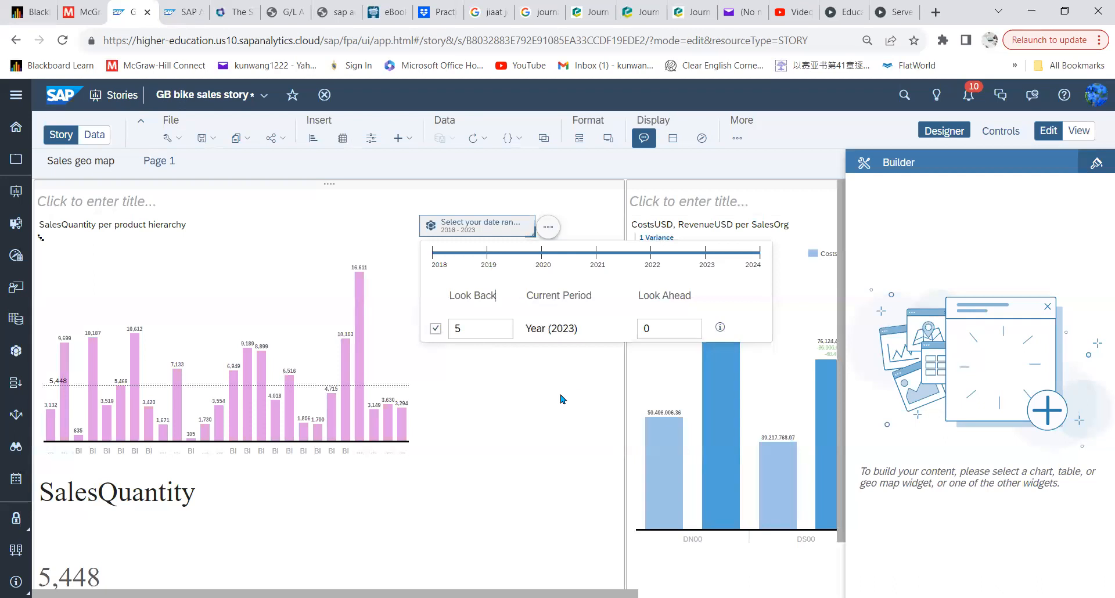
click(573, 209)
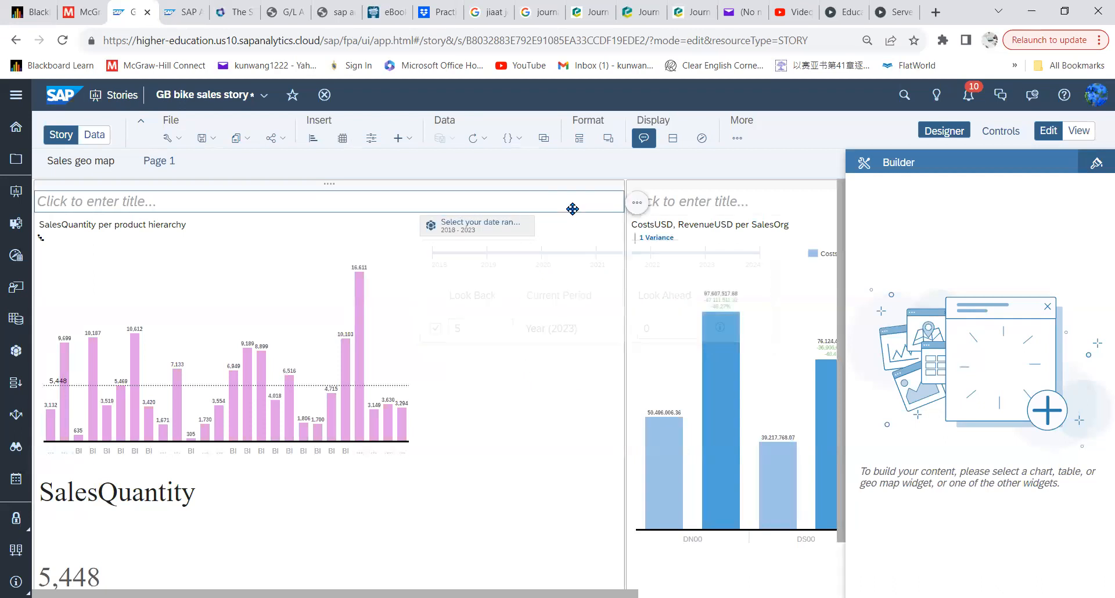
- Set the date page filter's look back to 16 years, keeping the range enabled, and close the filter
click(488, 230)
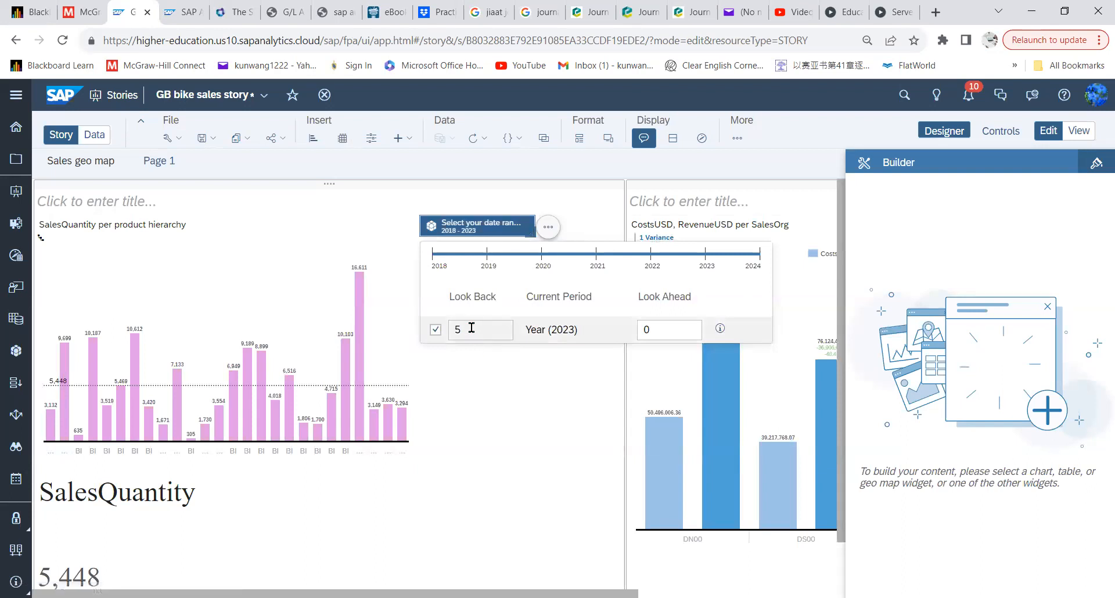
click(436, 330)
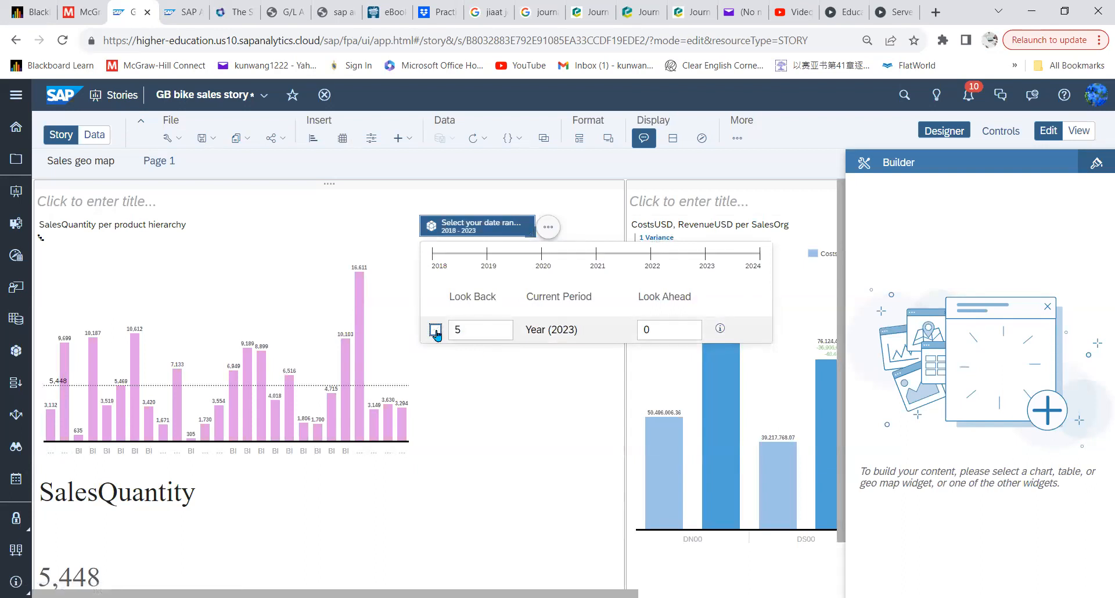
click(466, 330)
click(436, 329)
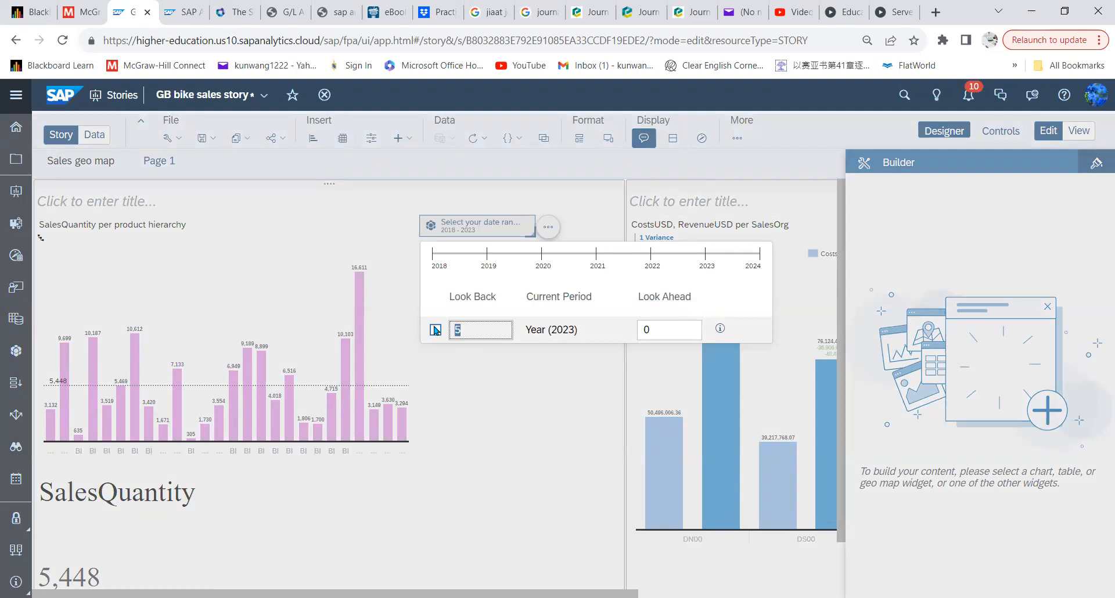
text(1)
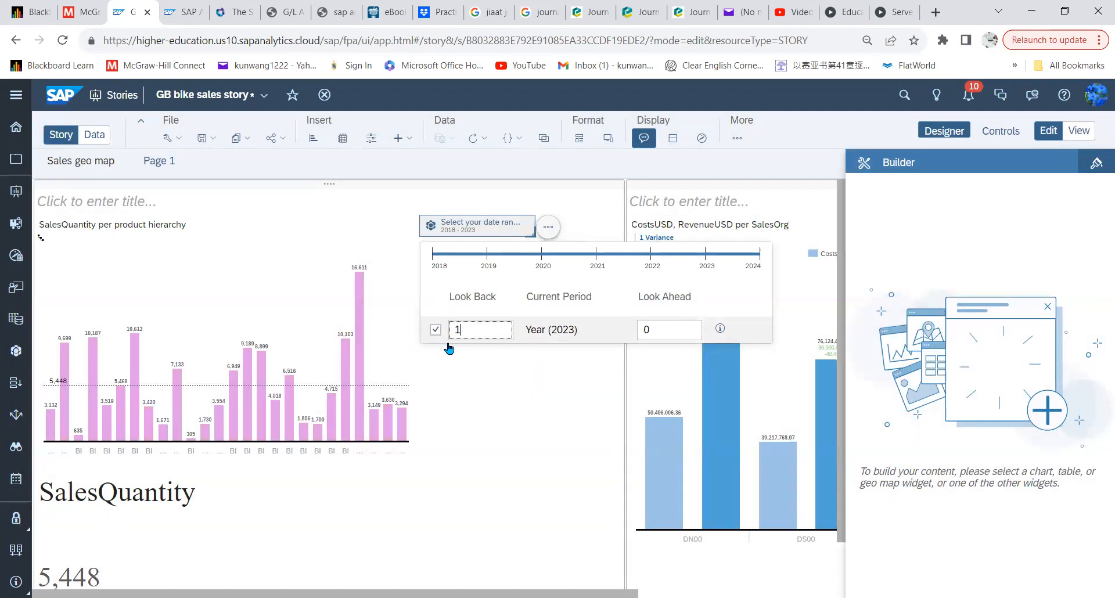
text(6)
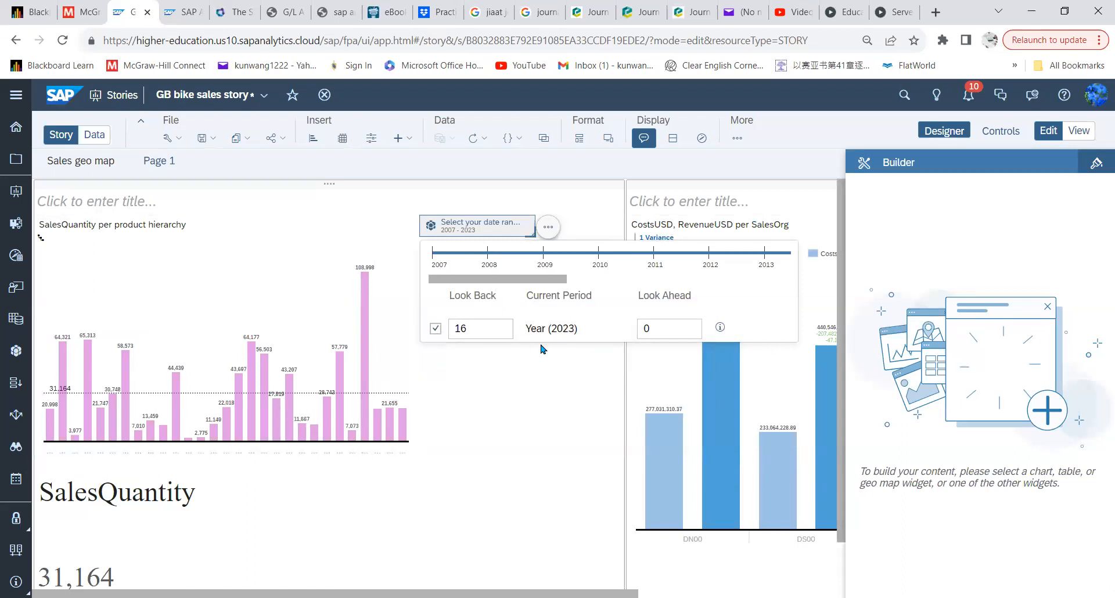
click(530, 409)
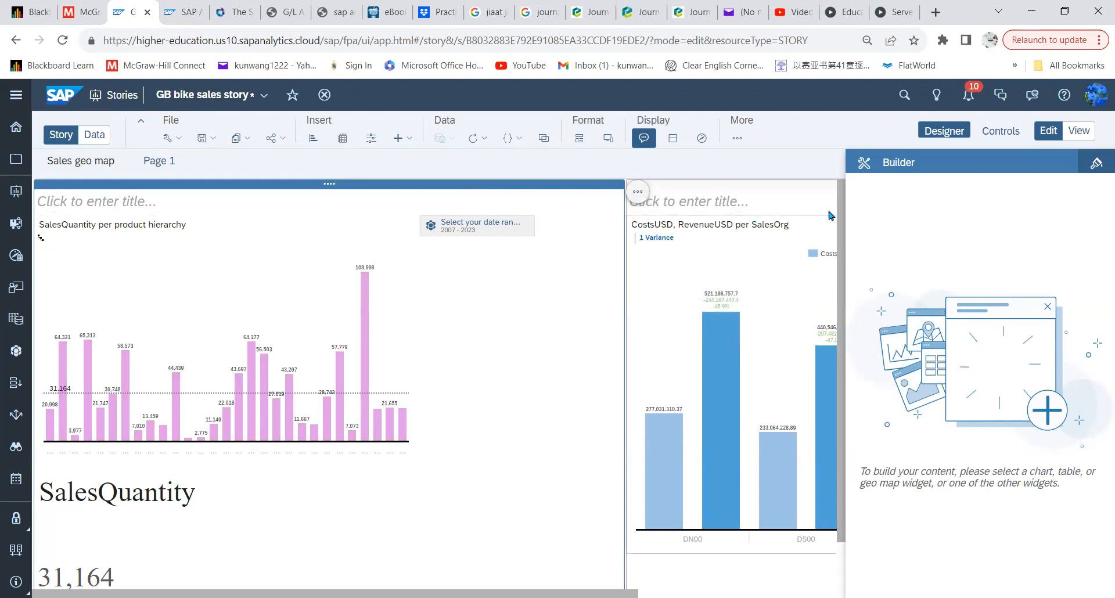
- Hide the Designer and narrow the sales quantity lane so its edge sits just past the date filter
click(935, 132)
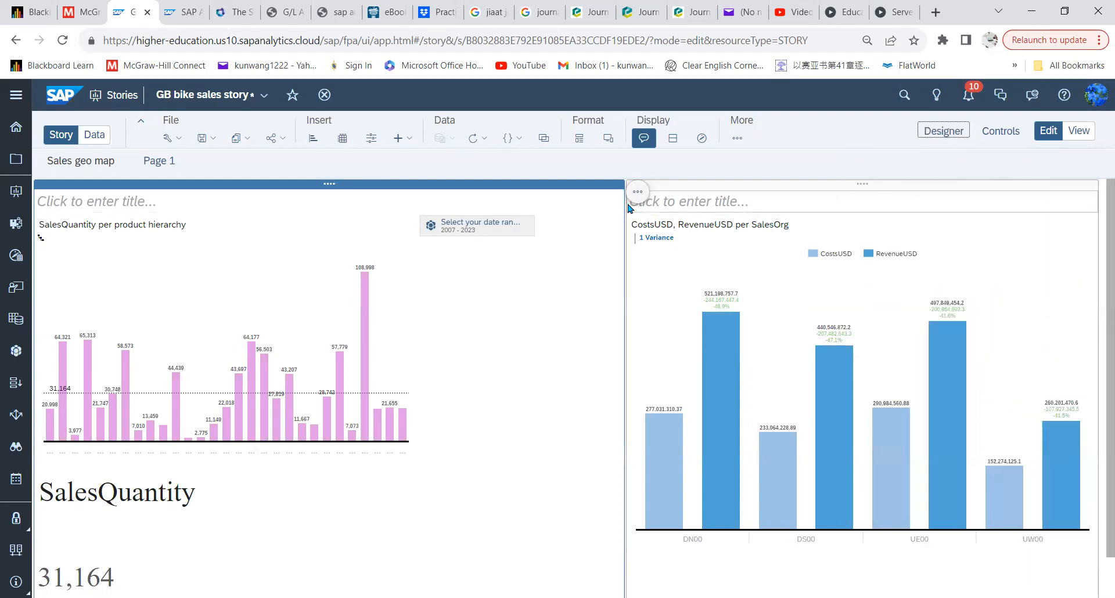
drag(623, 223, 601, 227)
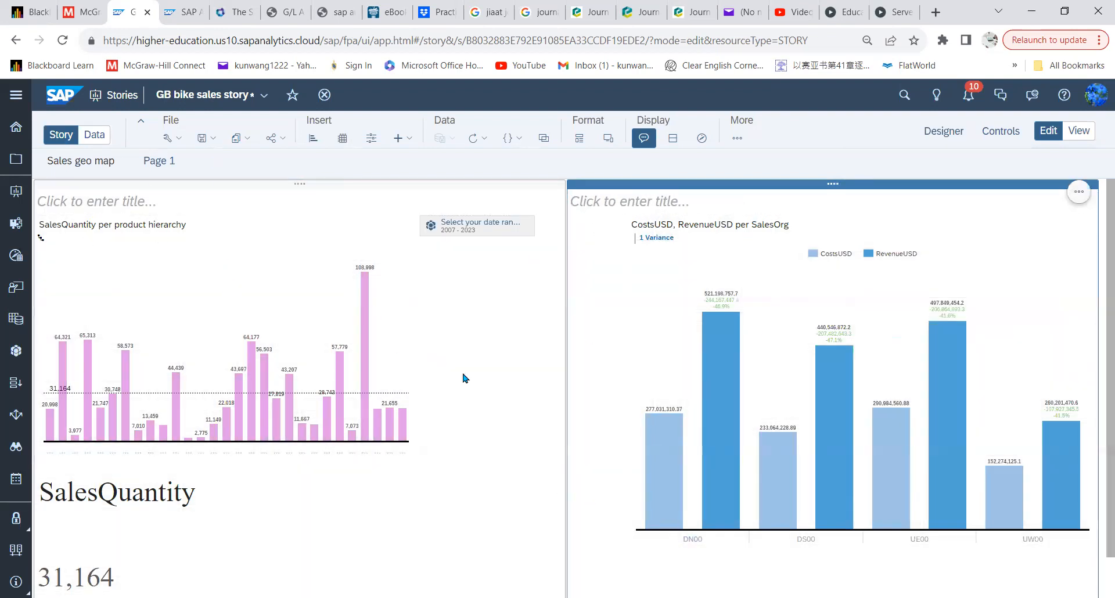
mouse_move(263, 353)
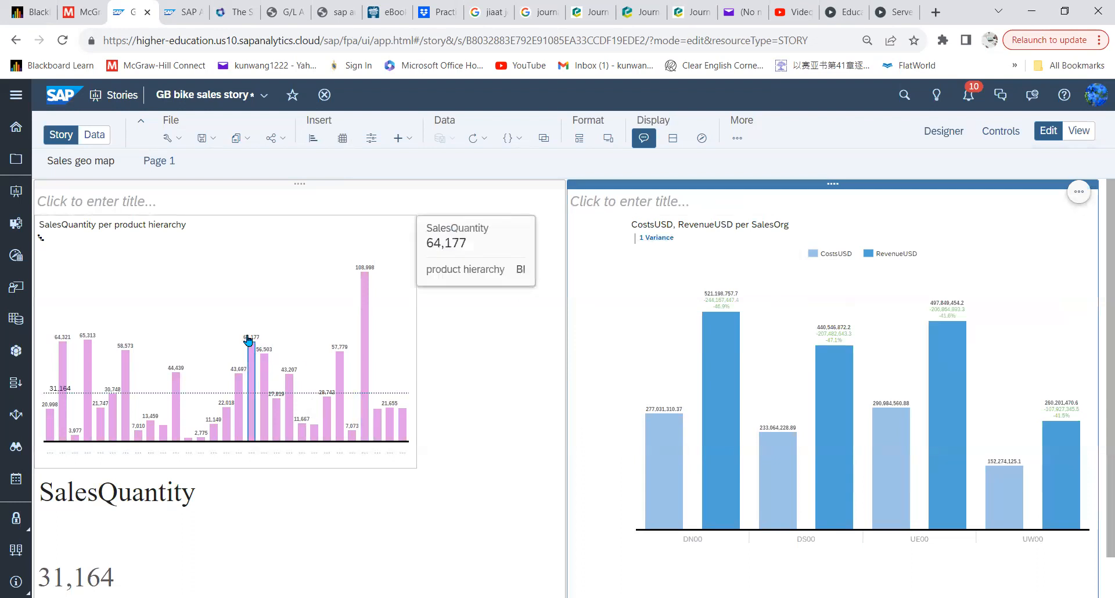
- Rename the story page "Page 1" as "variances"
click(181, 165)
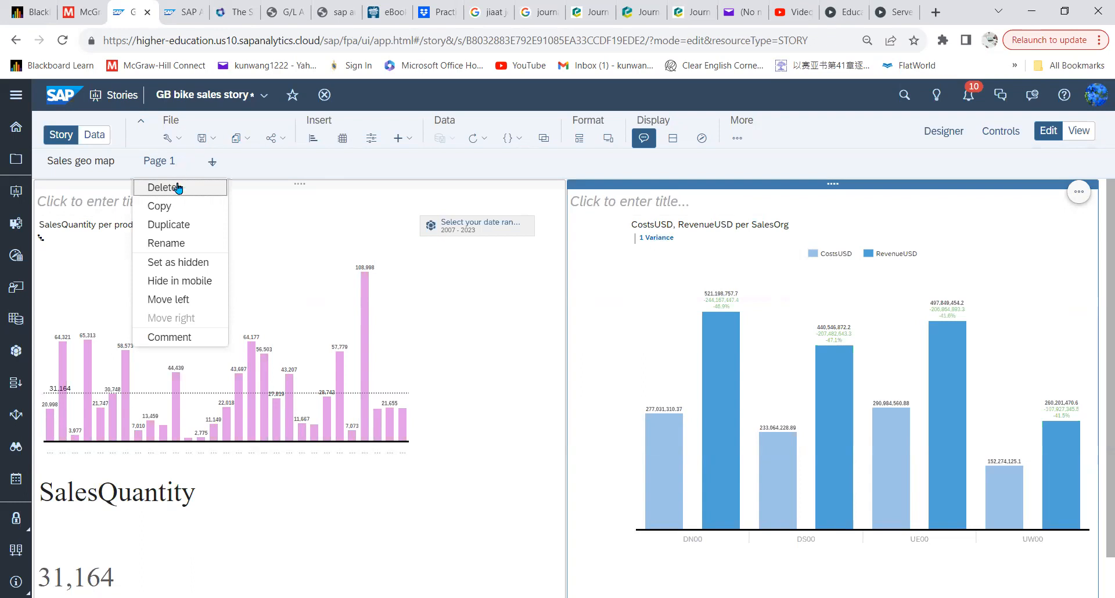
click(177, 243)
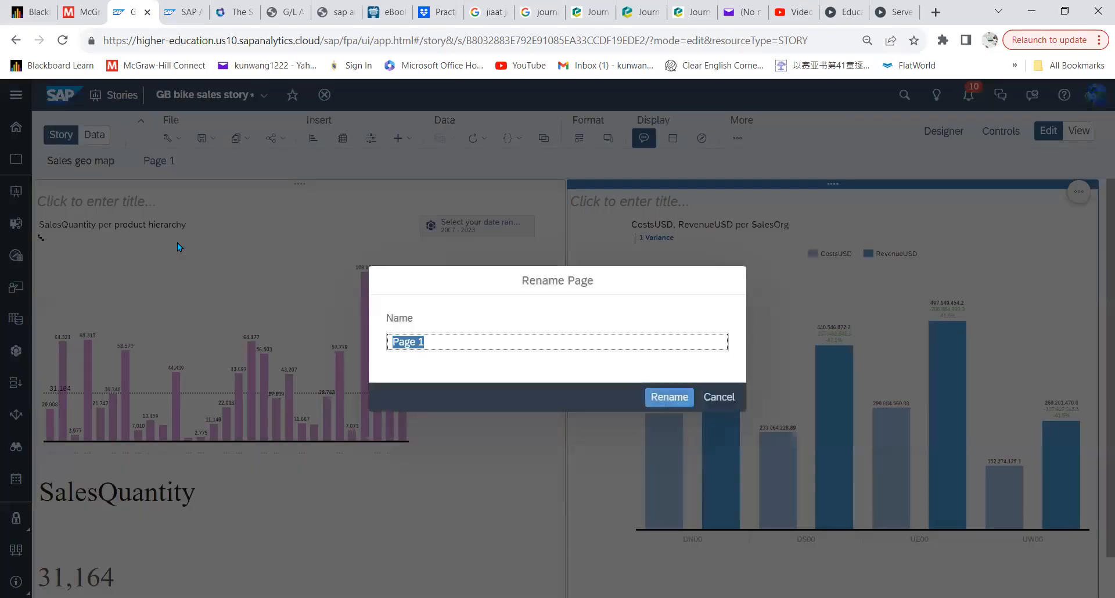
text(variances)
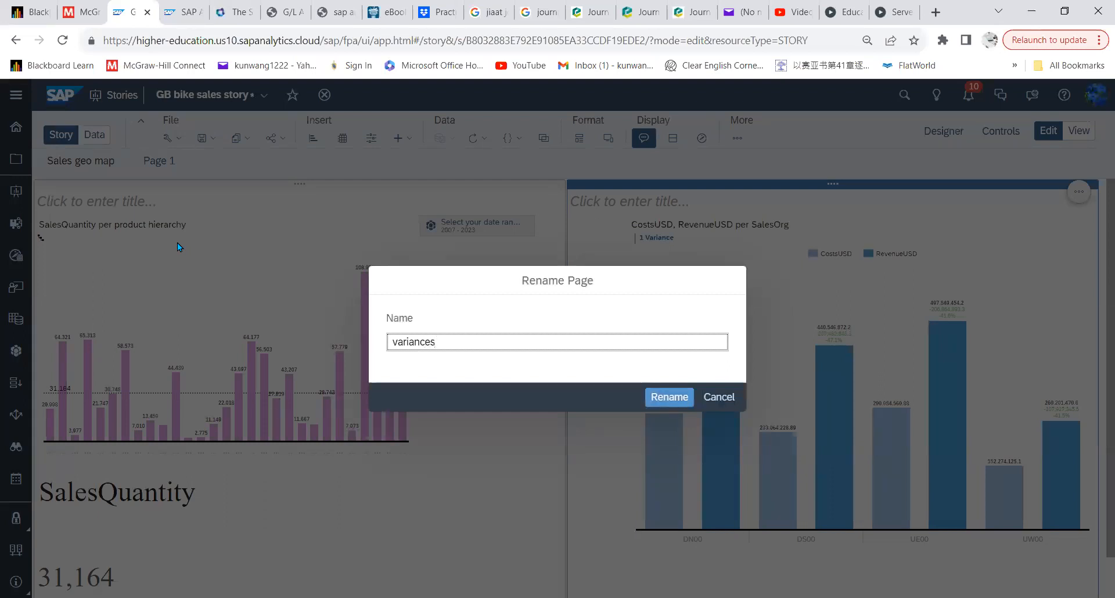
click(679, 397)
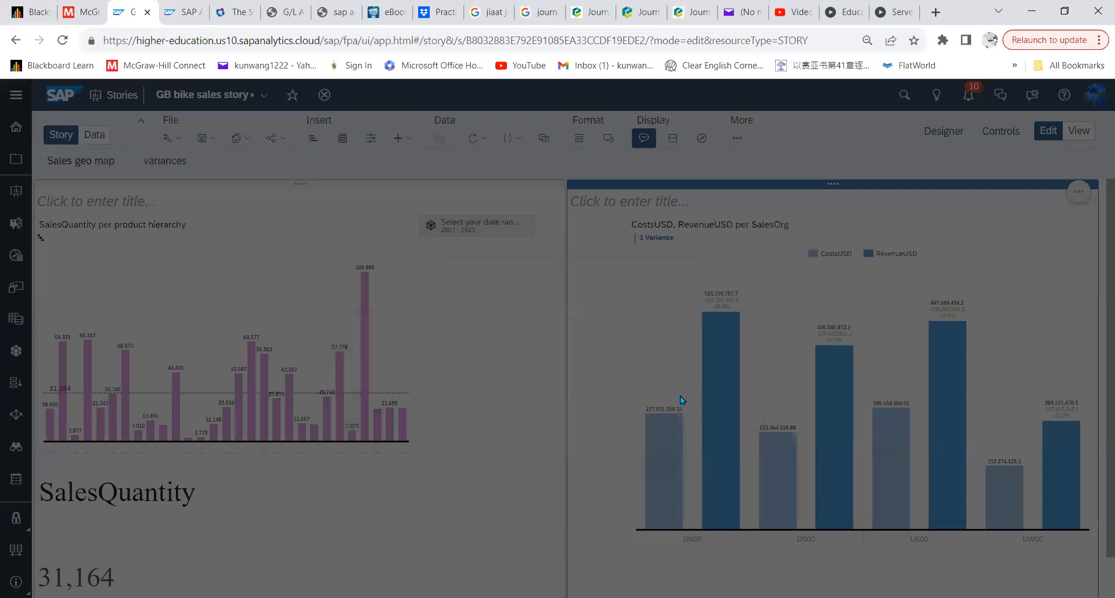